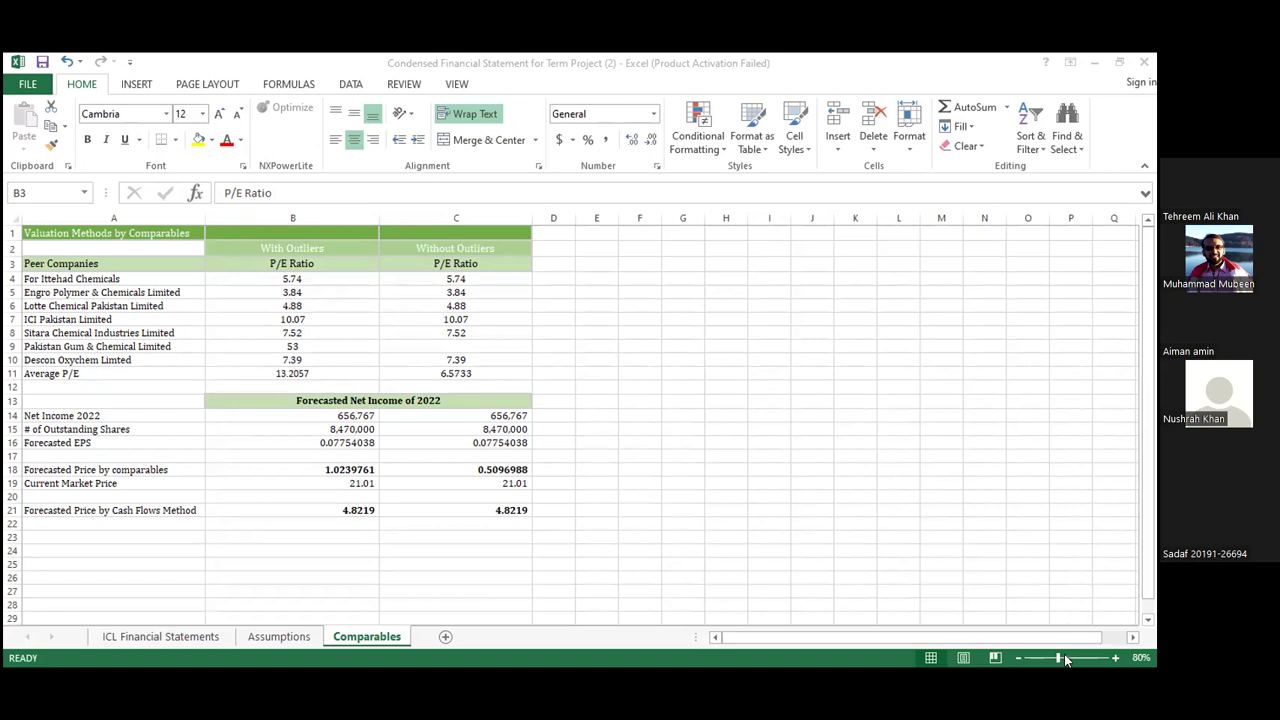
Trace the With Outliers Net Income 2022 figure on the Comparables sheet to its source on the ICL Financial Statements sheet.
left_click(1066, 658)
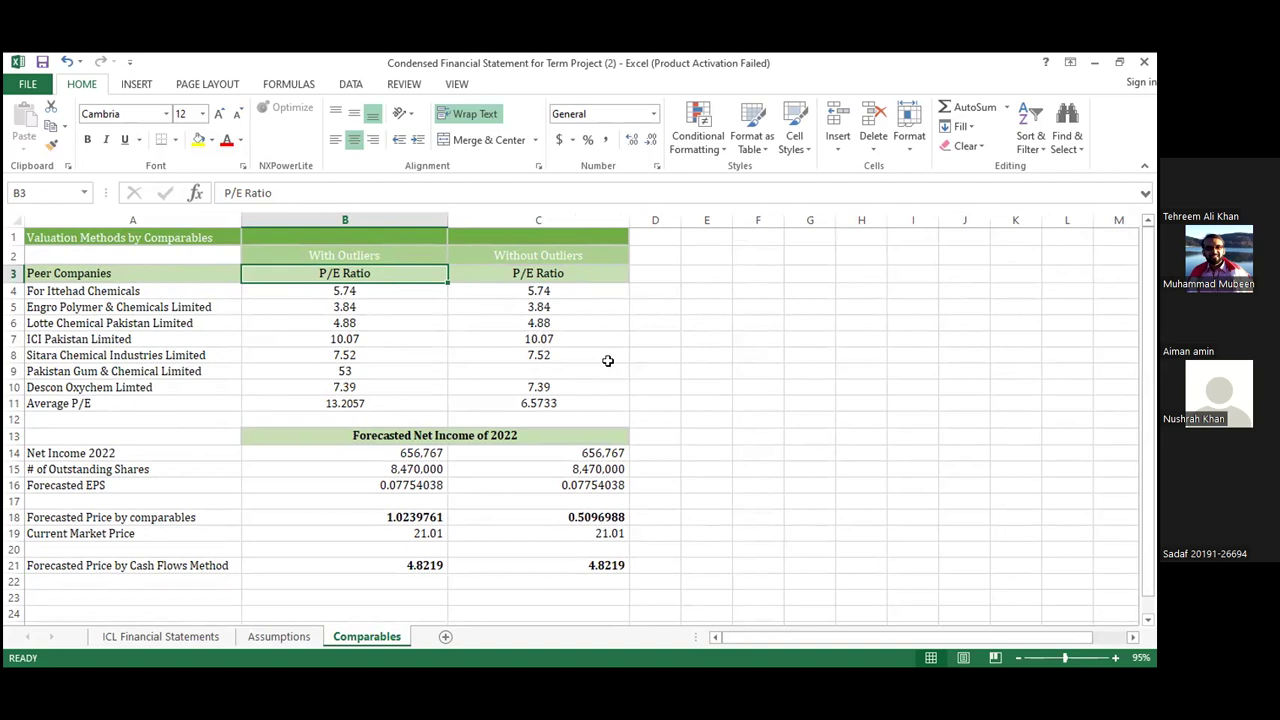
left_click(363, 289)
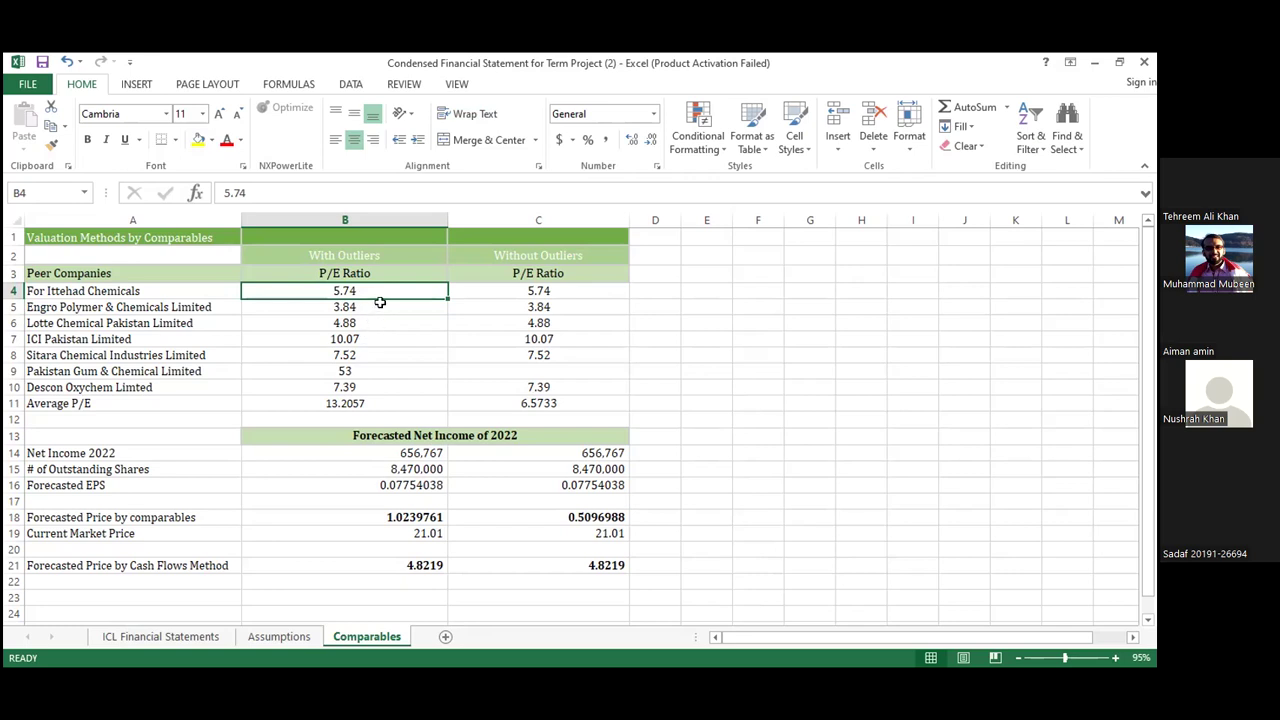
left_click(369, 453)
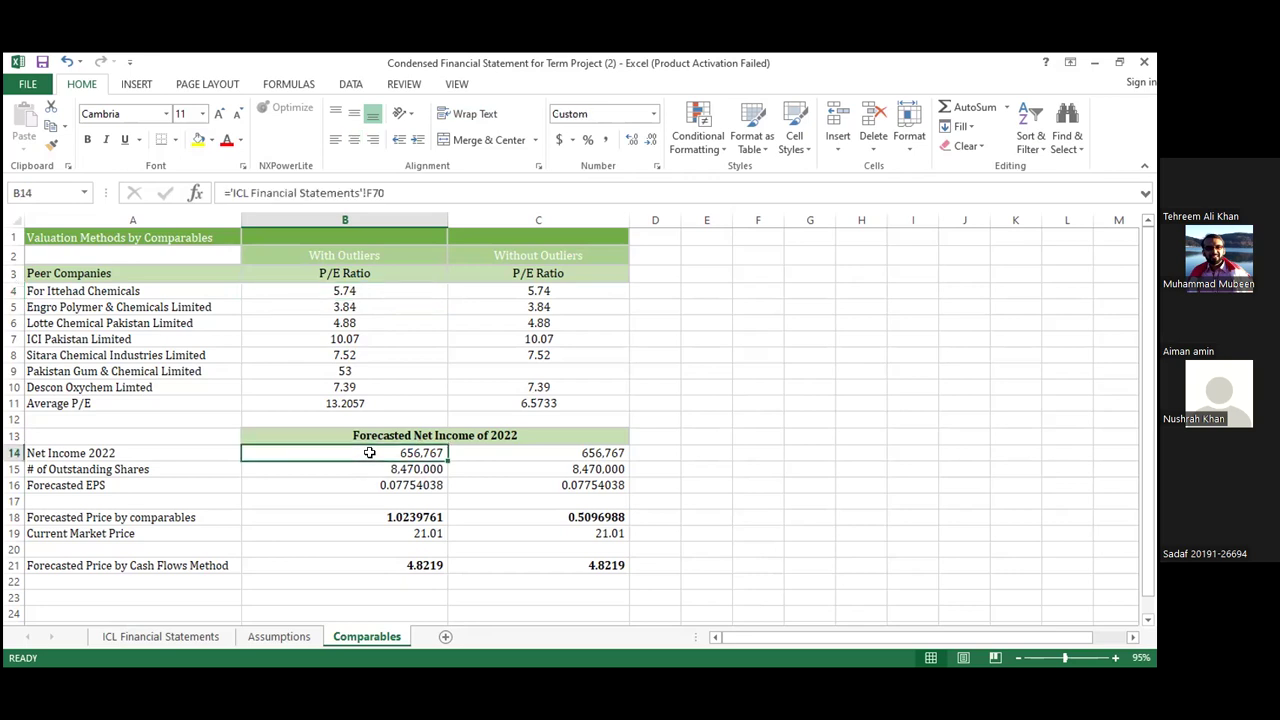
left_click(212, 637)
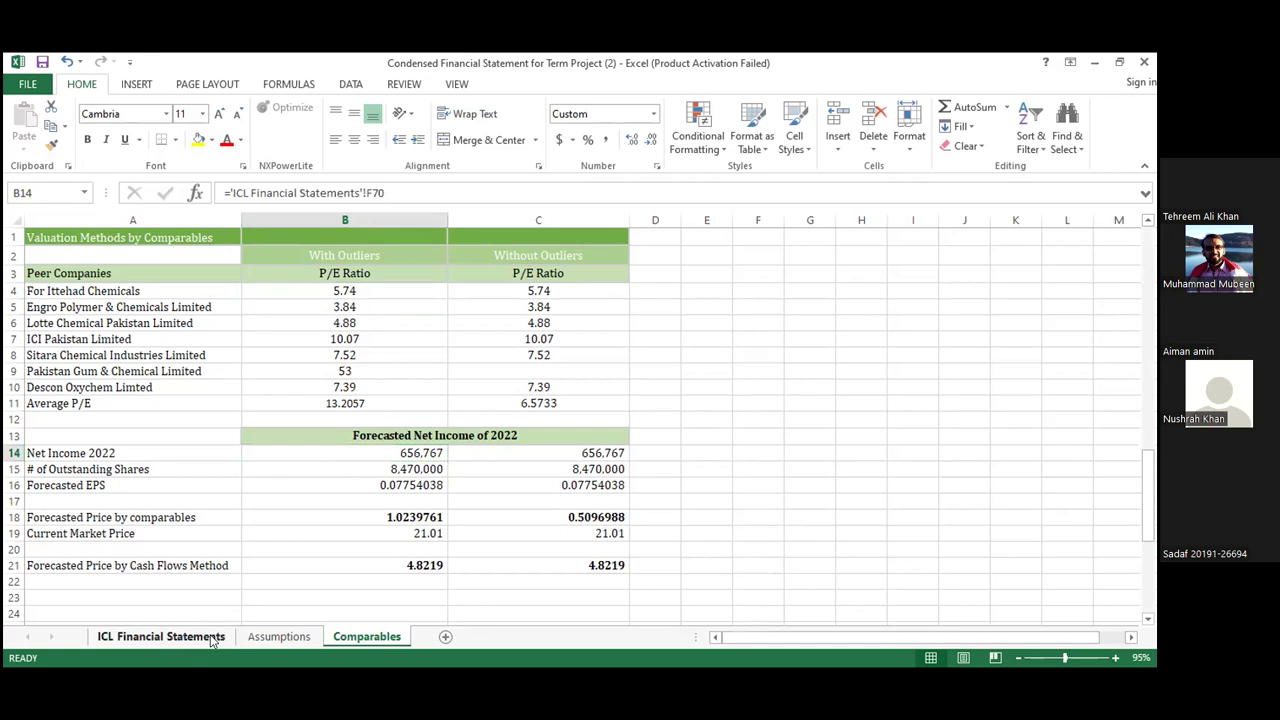
left_click(389, 636)
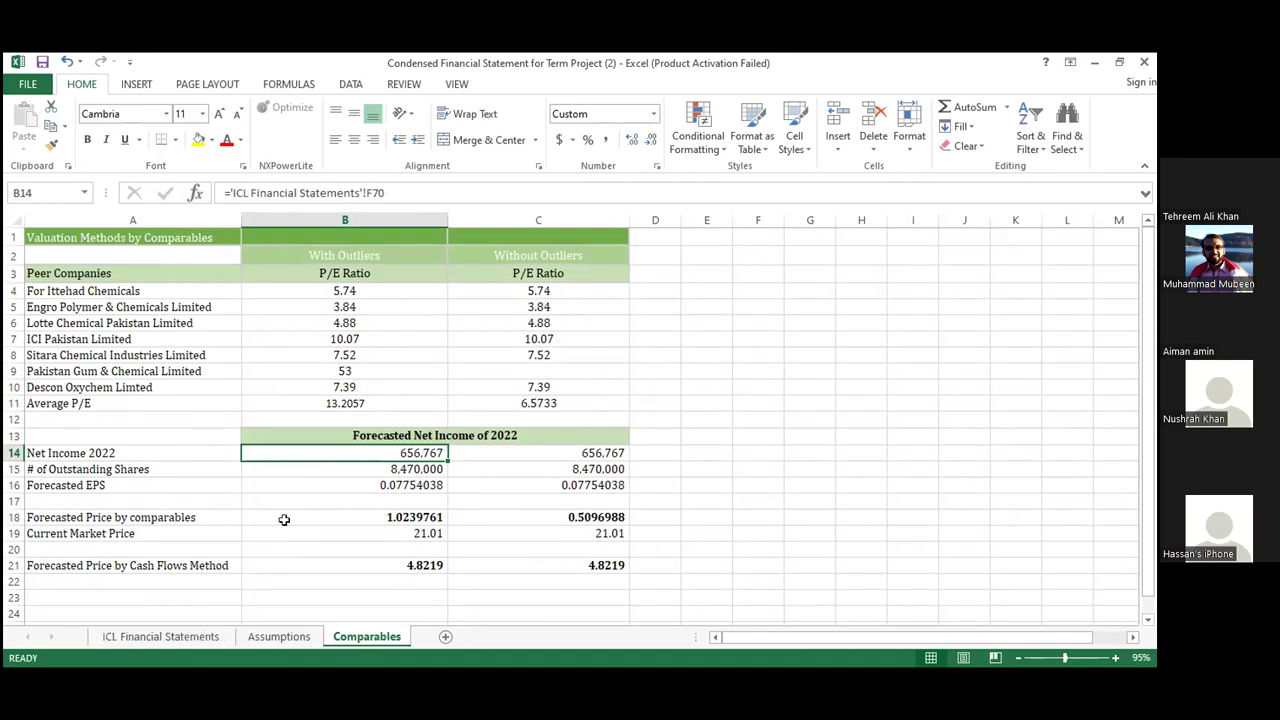
left_click(209, 641)
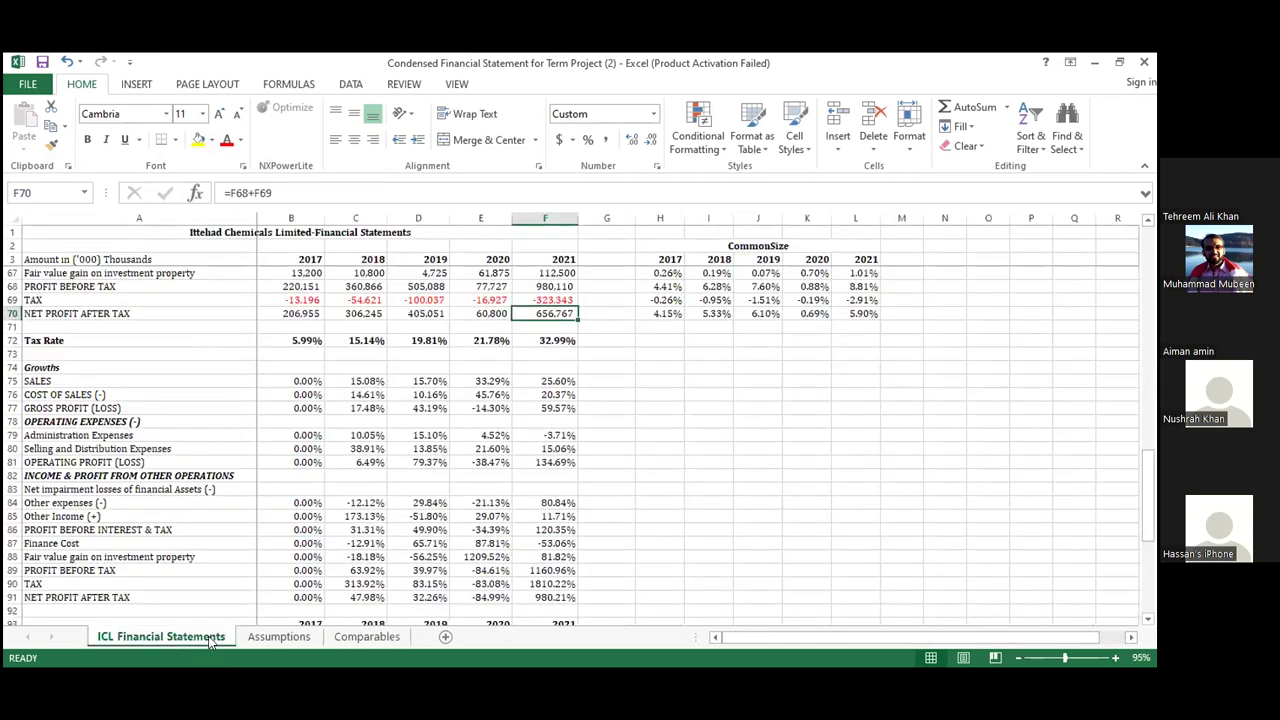
scroll(573, 313, "down", 1)
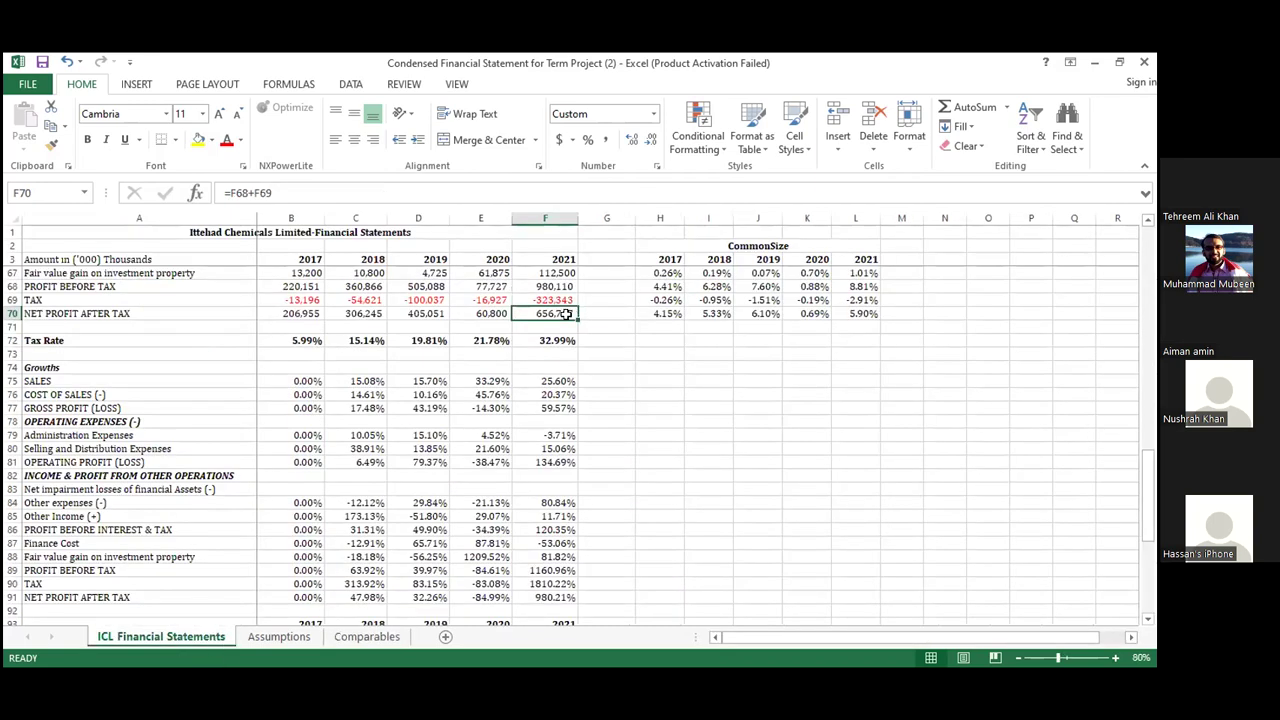
left_click(280, 637)
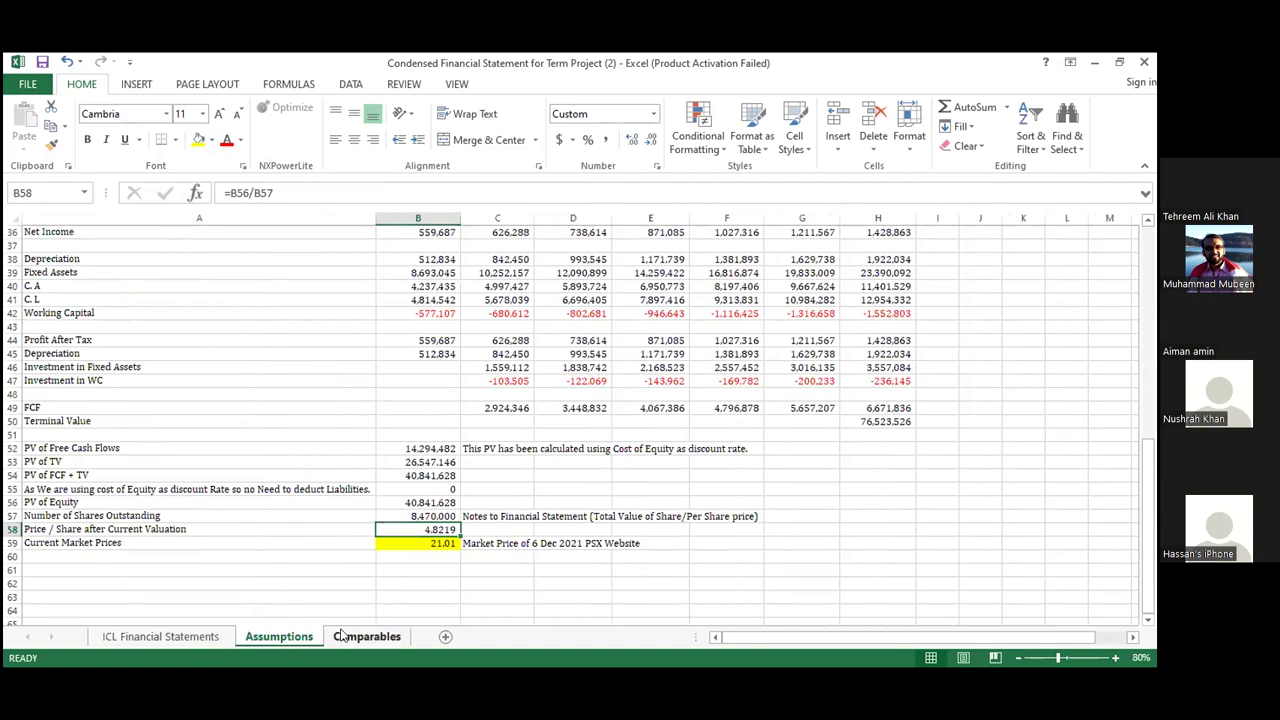
left_click(341, 637)
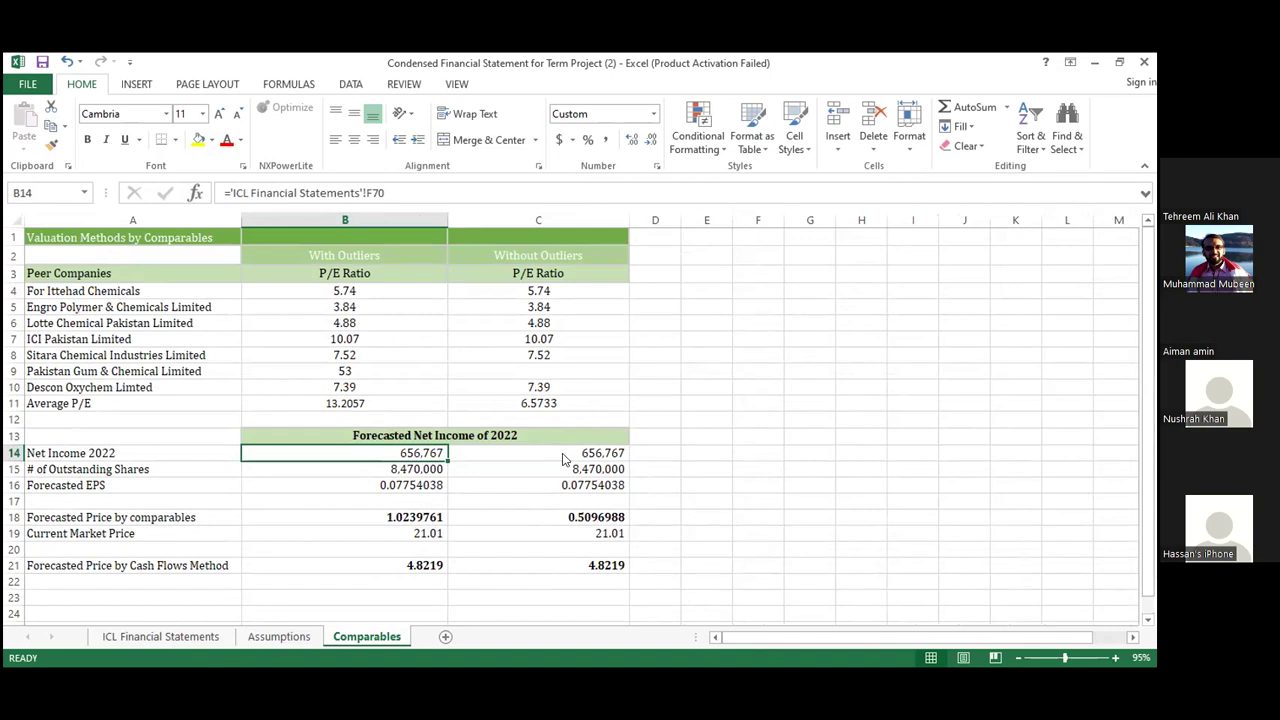
Check the Without Outliers Net Income 2022 formula against the 2021 net profit after tax on the ICL Financial Statements sheet.
left_click(562, 459)
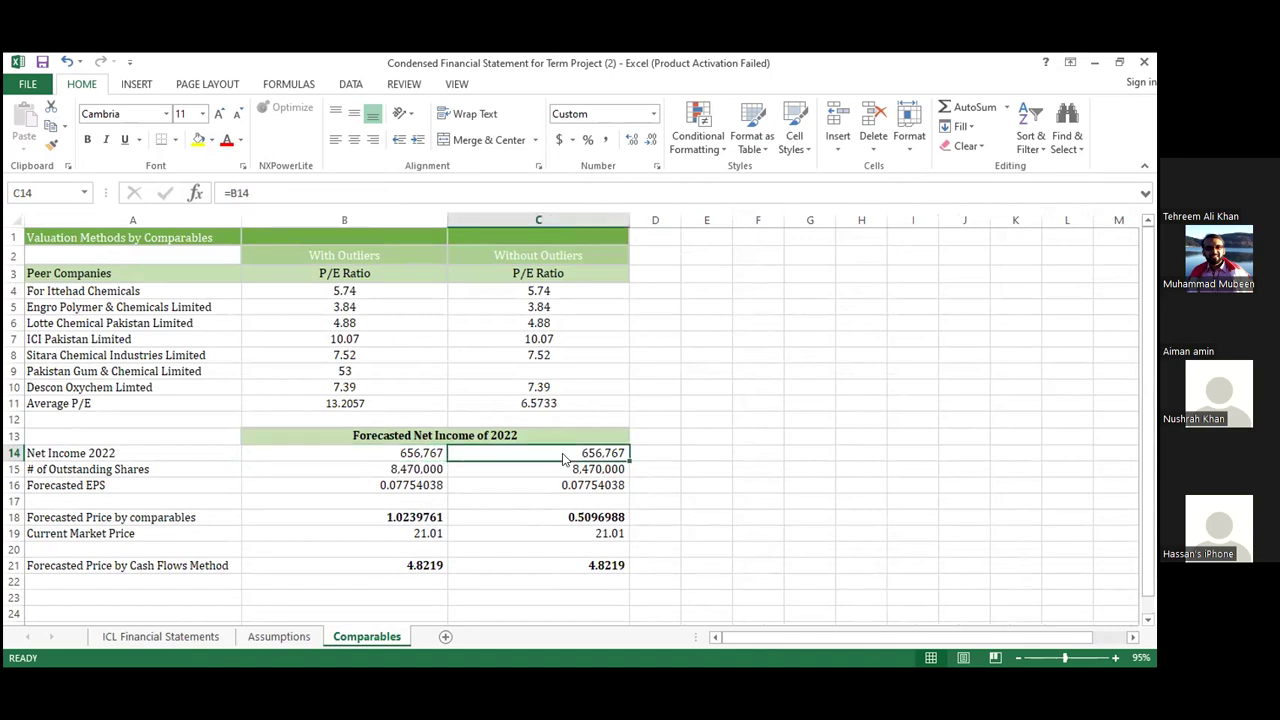
left_click(181, 636)
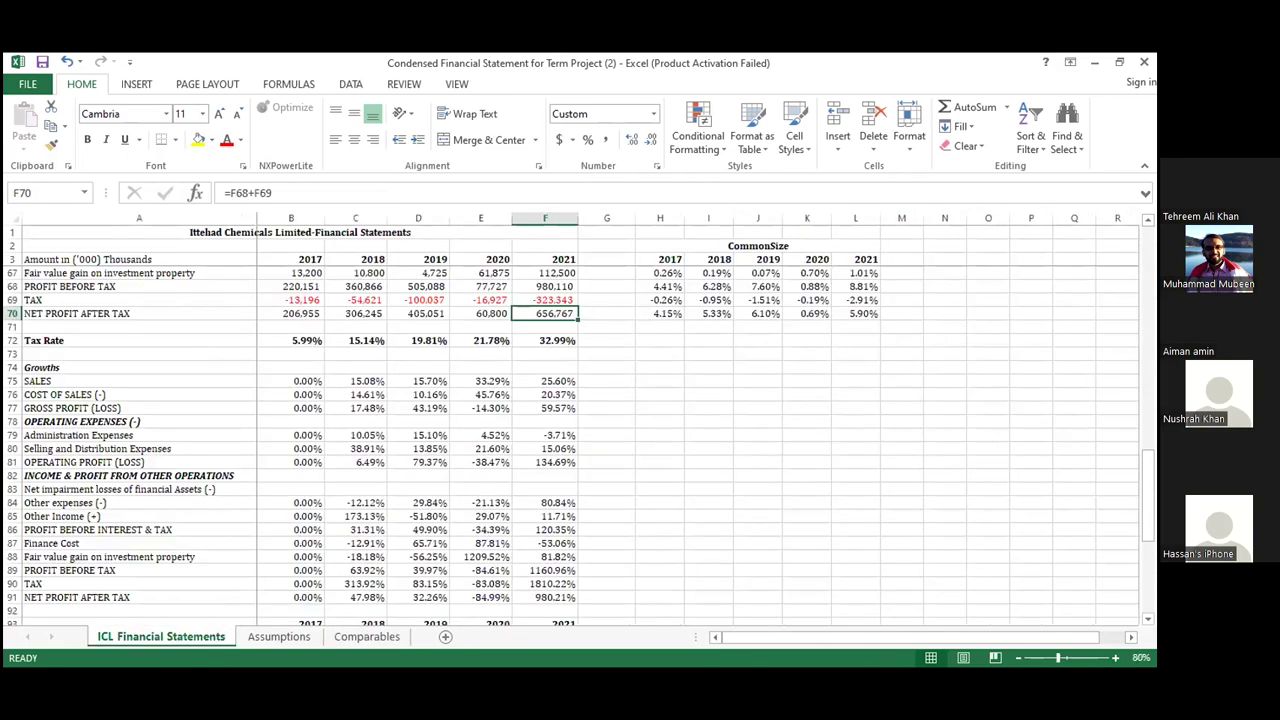
left_click(385, 637)
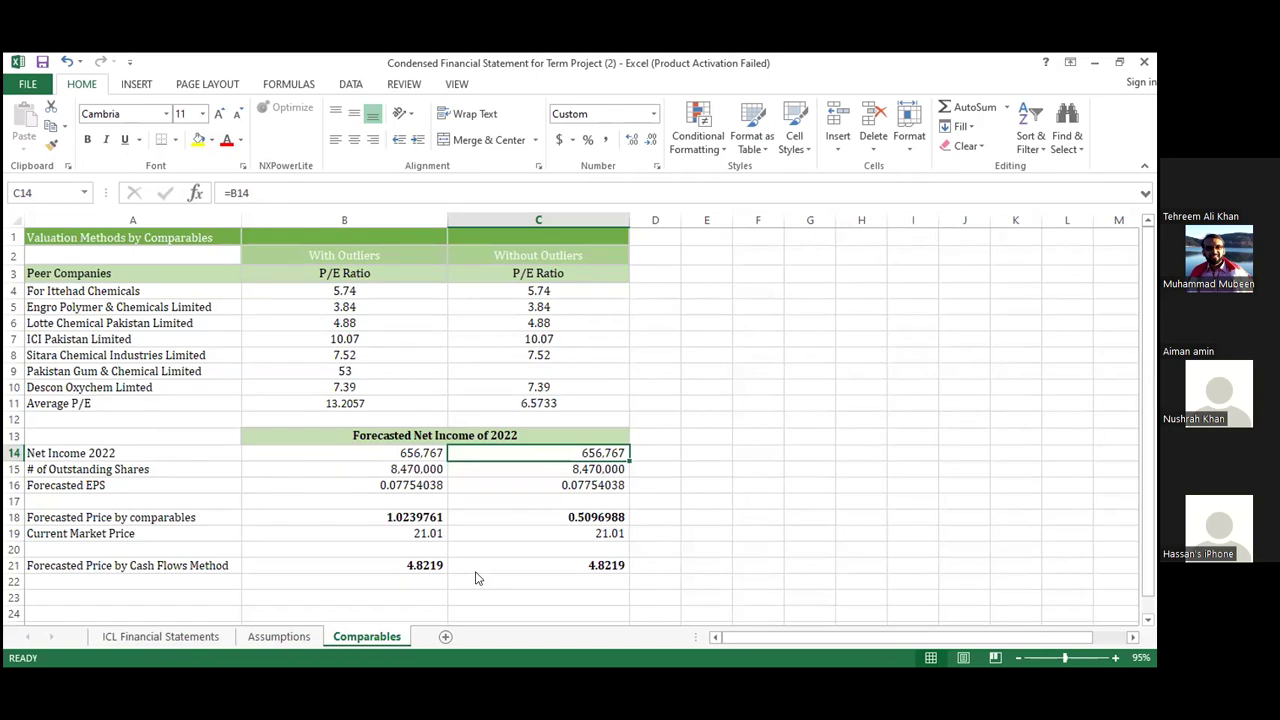
Inspect the With Outliers formulas for outstanding shares, forecasted EPS, forecasted price by comparables and current market price.
left_click(417, 432)
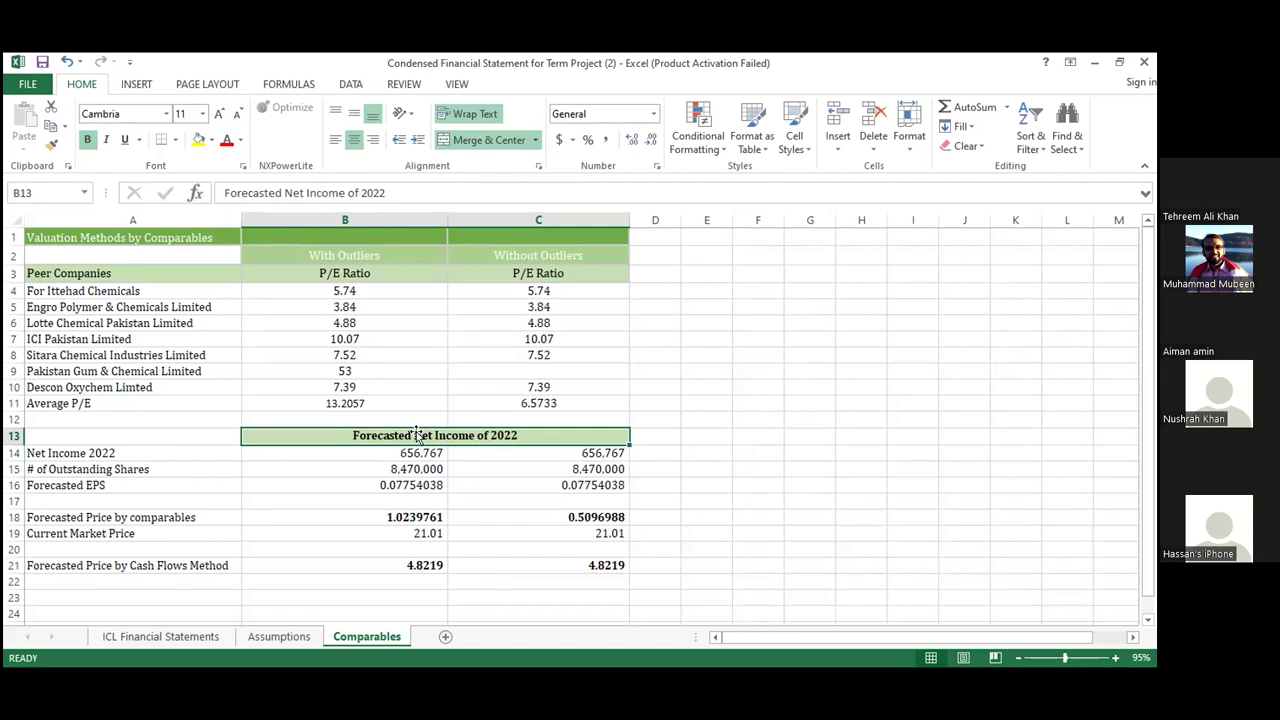
left_click(378, 470)
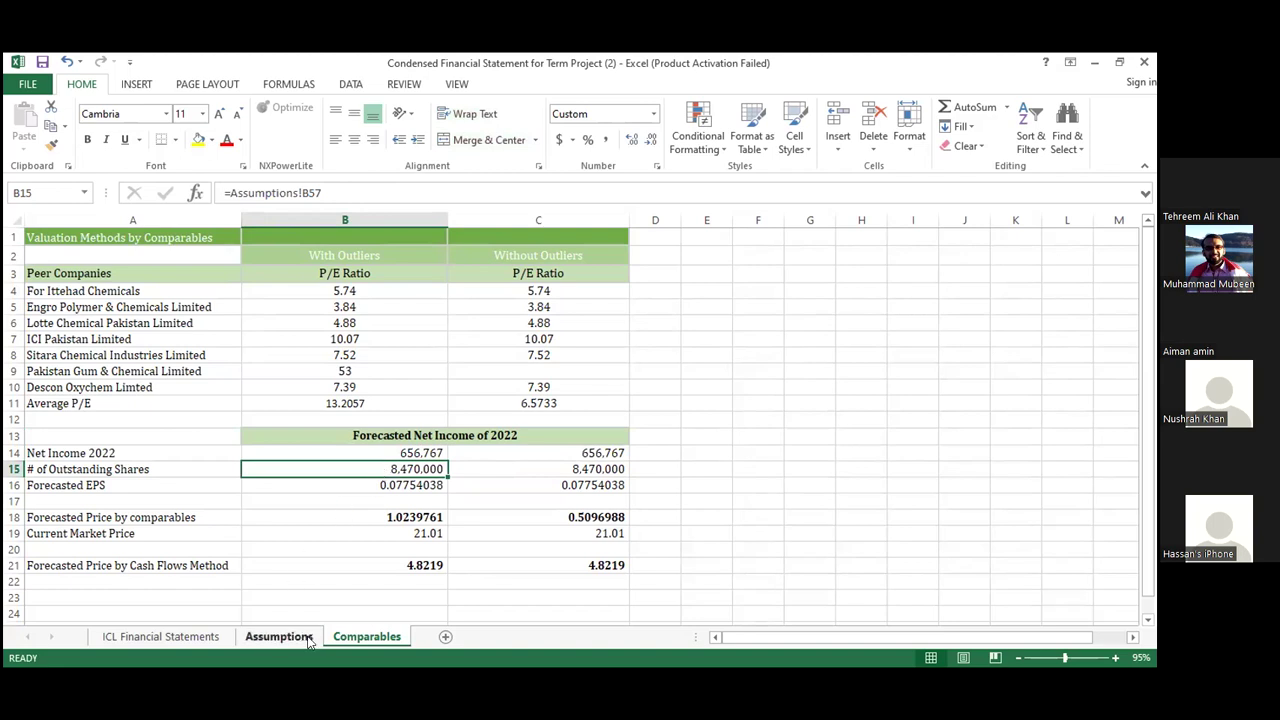
left_click(359, 486)
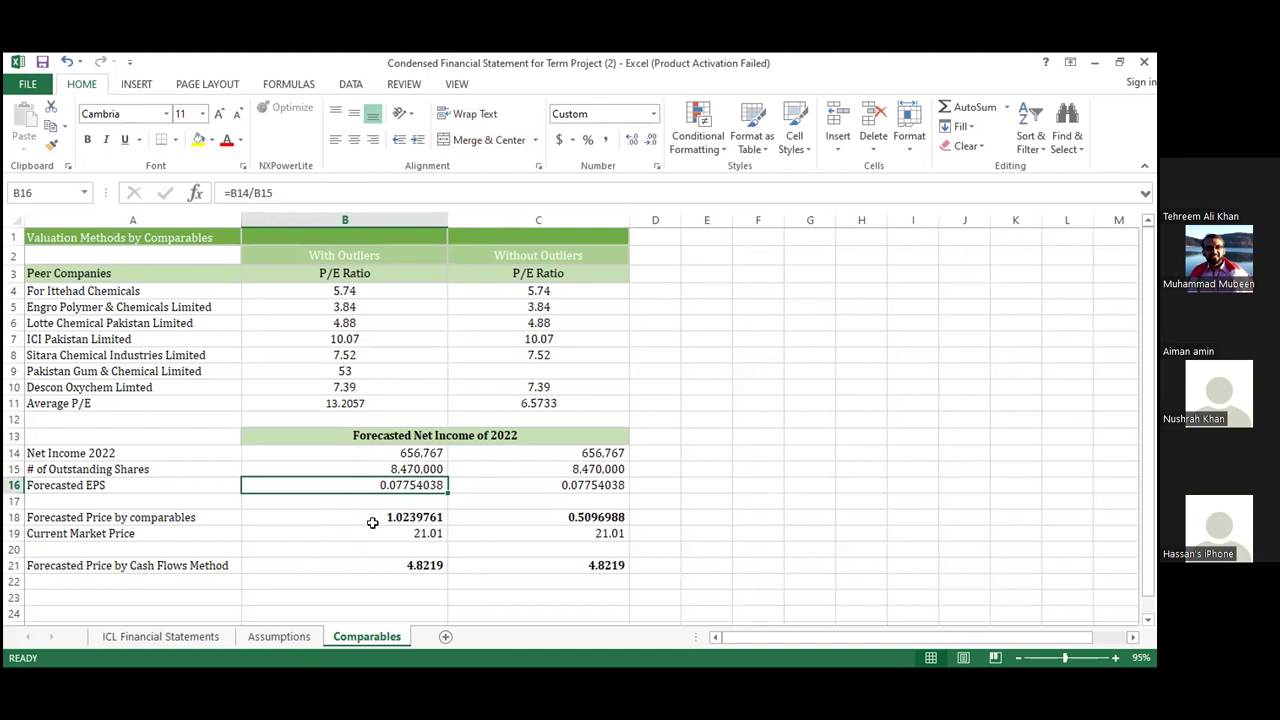
left_click(372, 522)
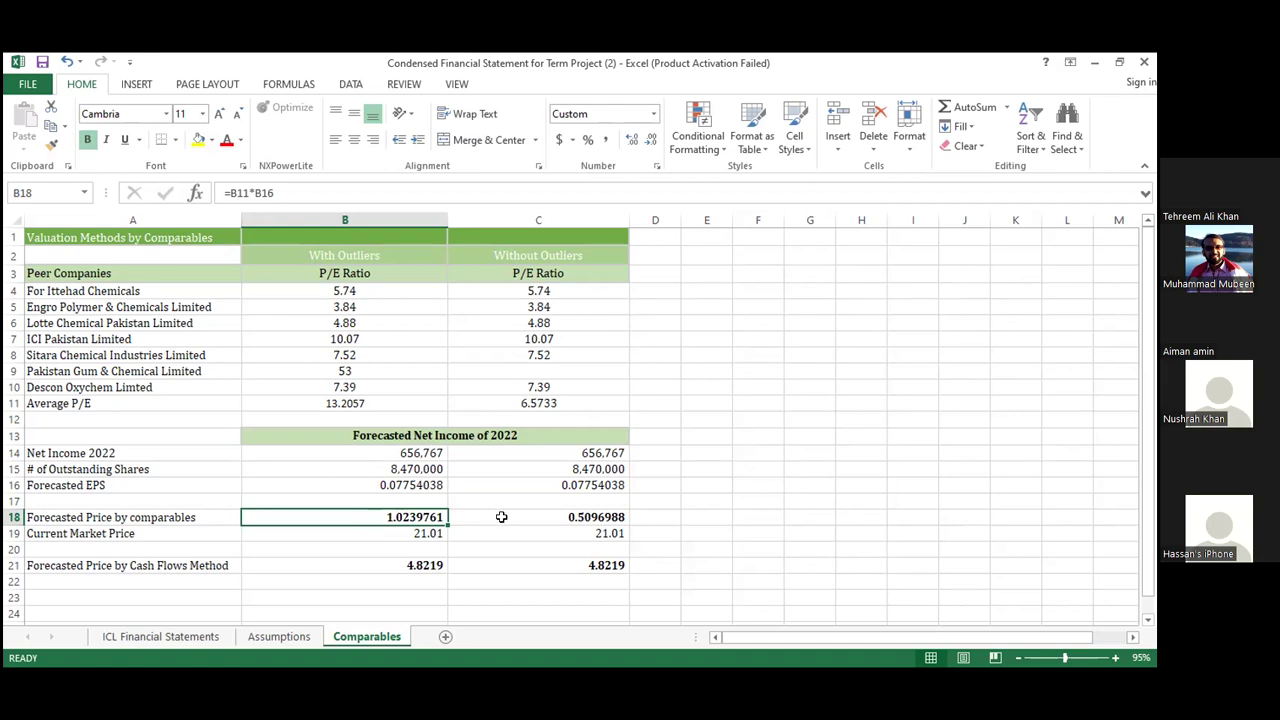
left_click(380, 538)
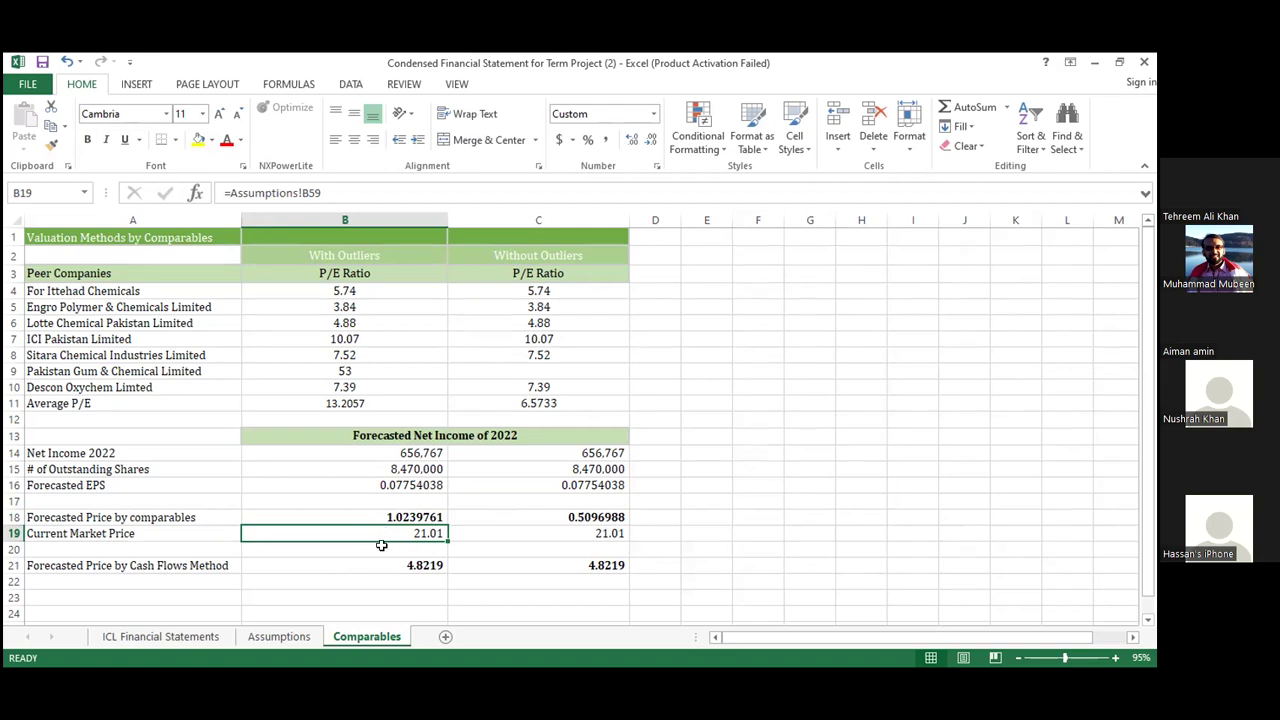
Trace the With Outliers Forecasted Price by Cash Flows Method to the price per share on the Assumptions sheet, and return to Comparables.
left_click(381, 565)
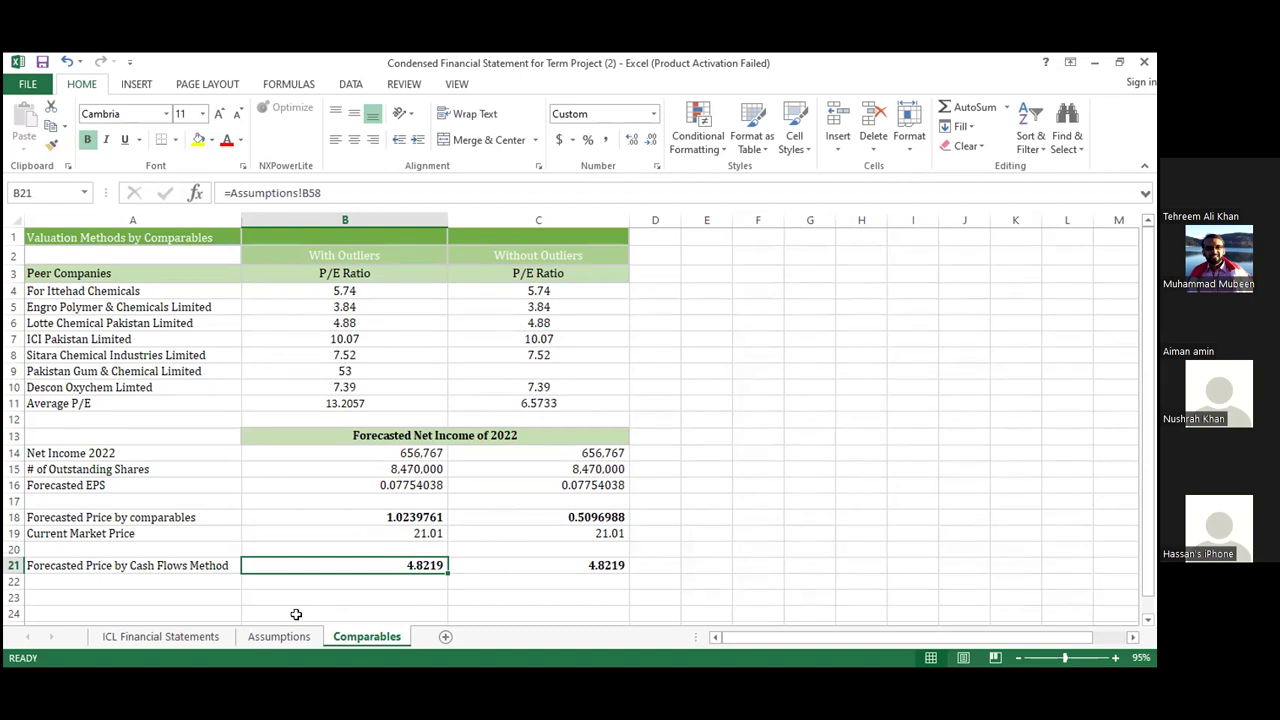
left_click(290, 637, "ctrl")
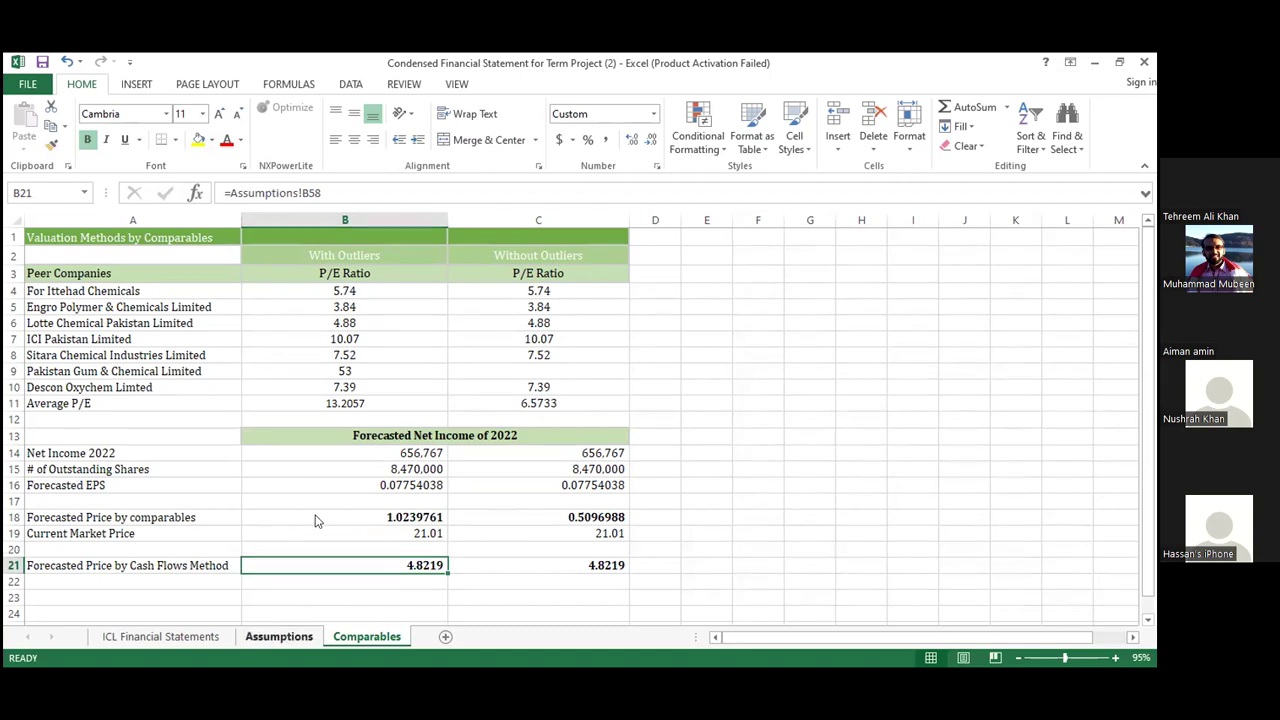
key("ctrl+bracketleft")
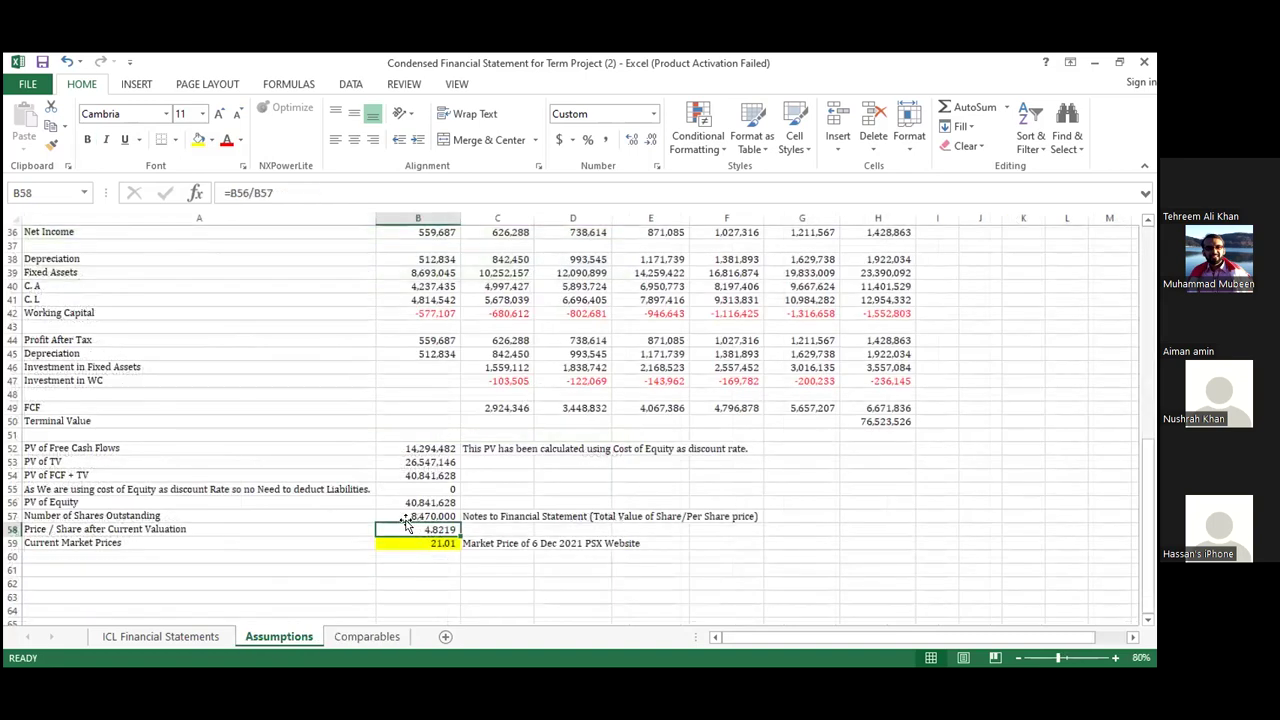
left_click(369, 639)
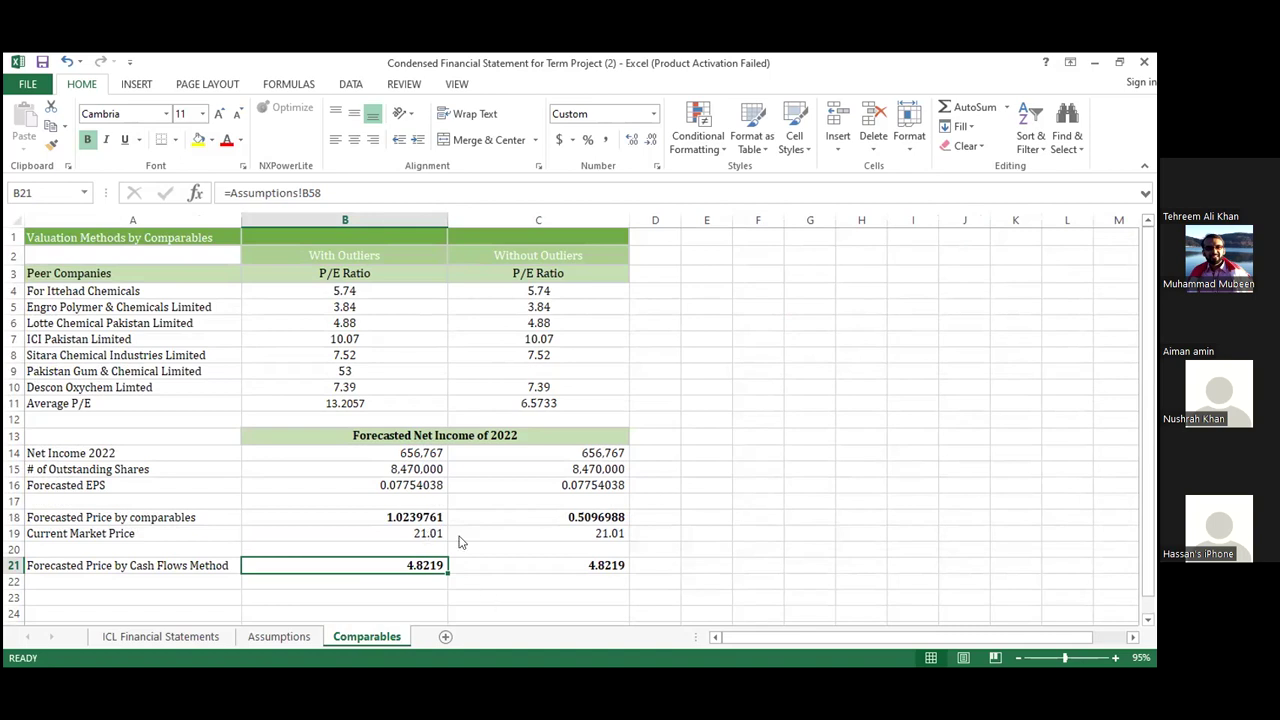
Review the forecasted EPS in both columns, plus the With Outliers price by comparables, market price and outstanding shares.
left_click(556, 485)
left_click(428, 485)
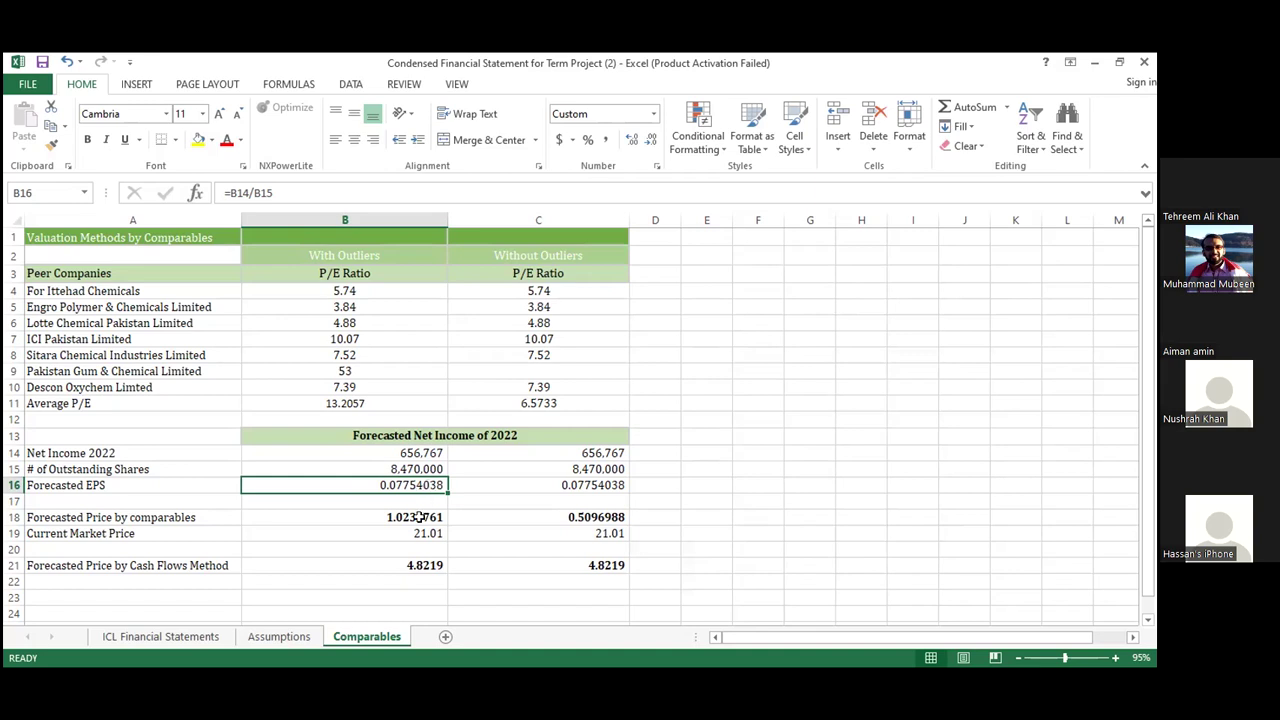
left_click(420, 517)
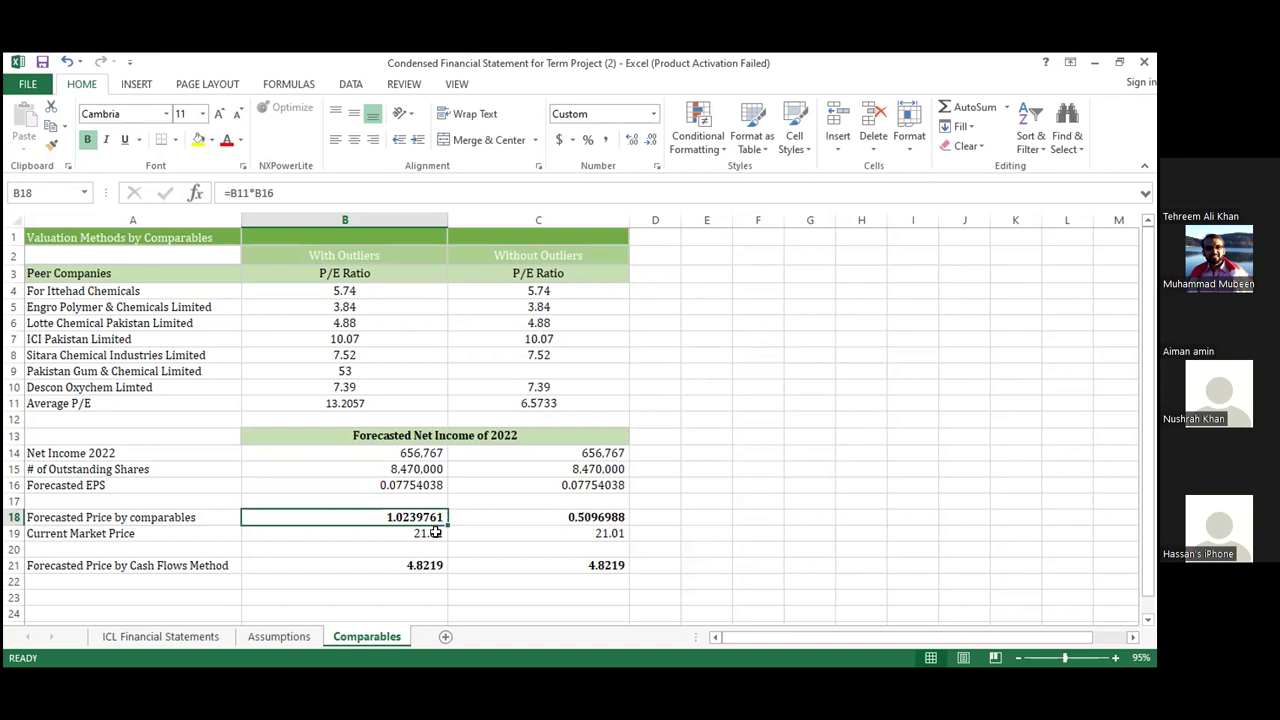
left_click(436, 533)
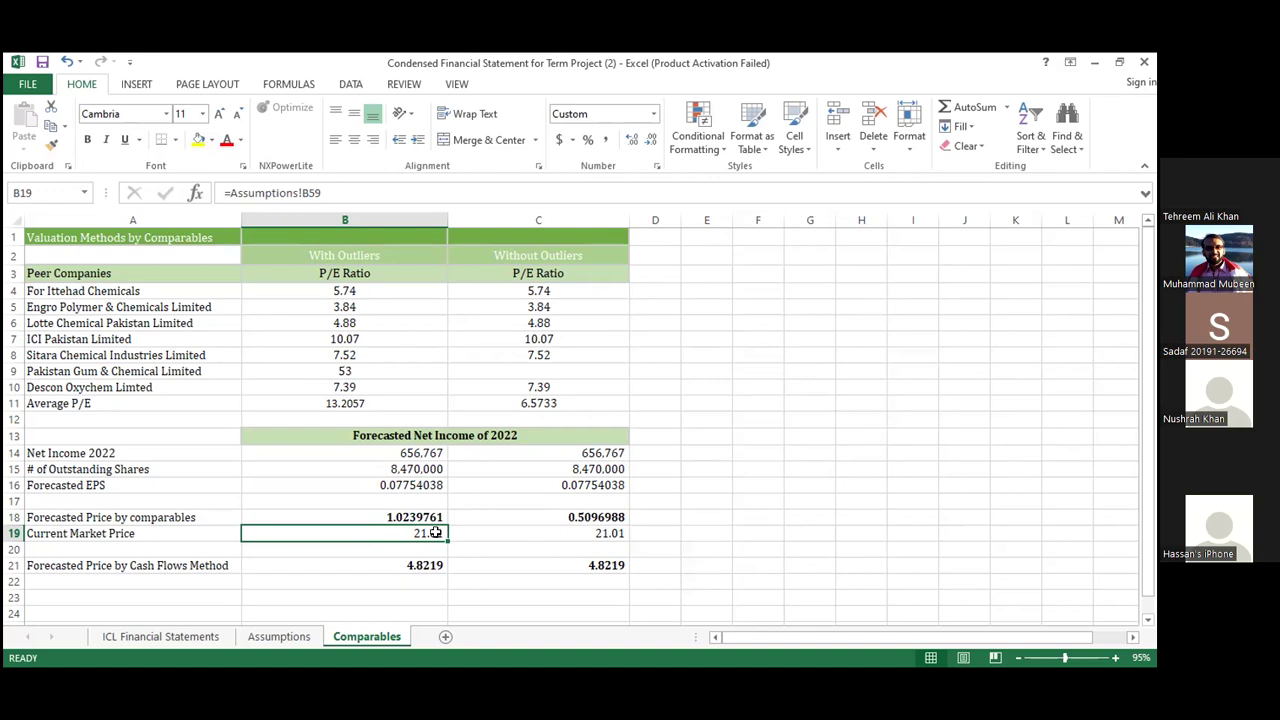
left_click(418, 469)
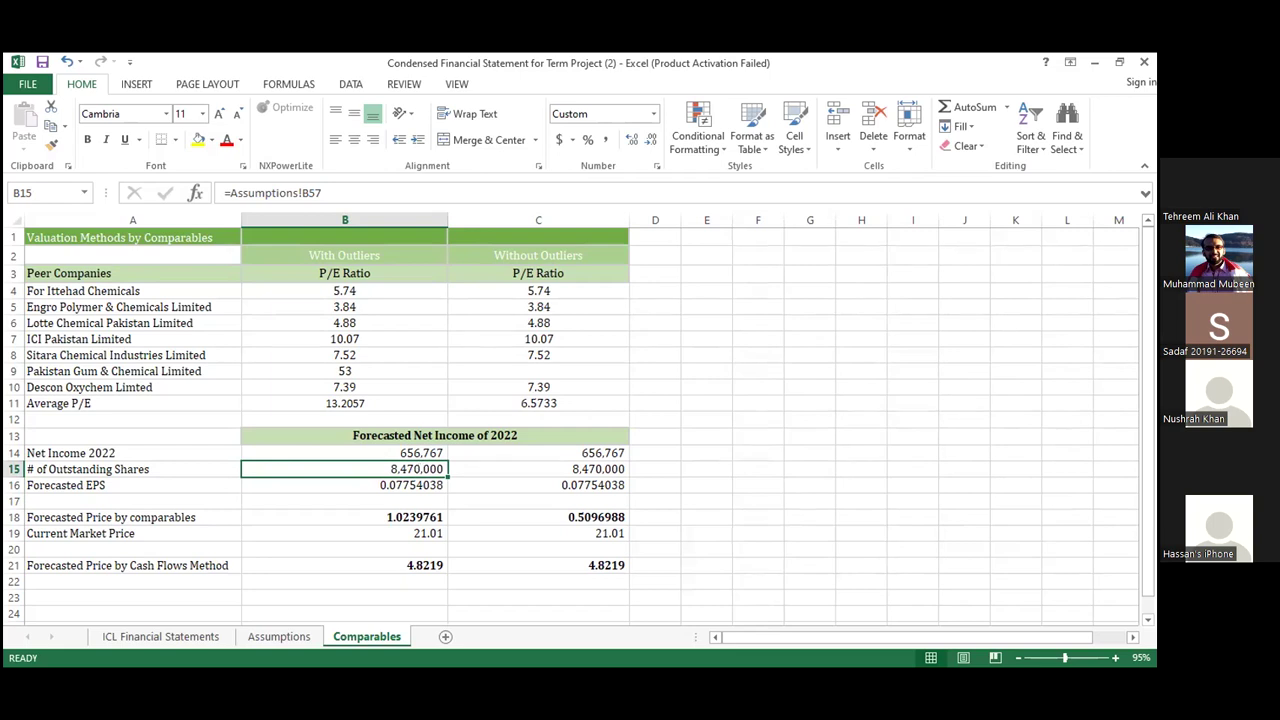
Examine net profit after tax for 2017, 2020 and 2021 on the ICL Financial Statements sheet, and return to Comparables.
left_click(203, 637)
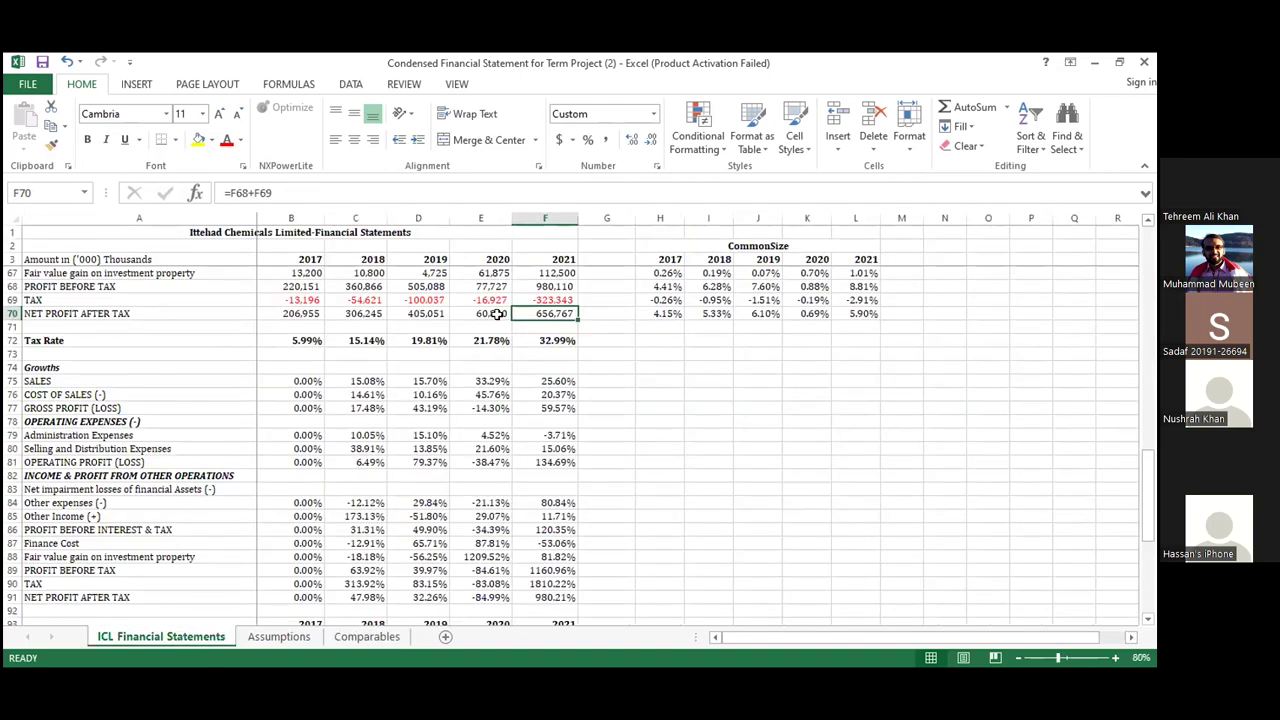
left_click(305, 313)
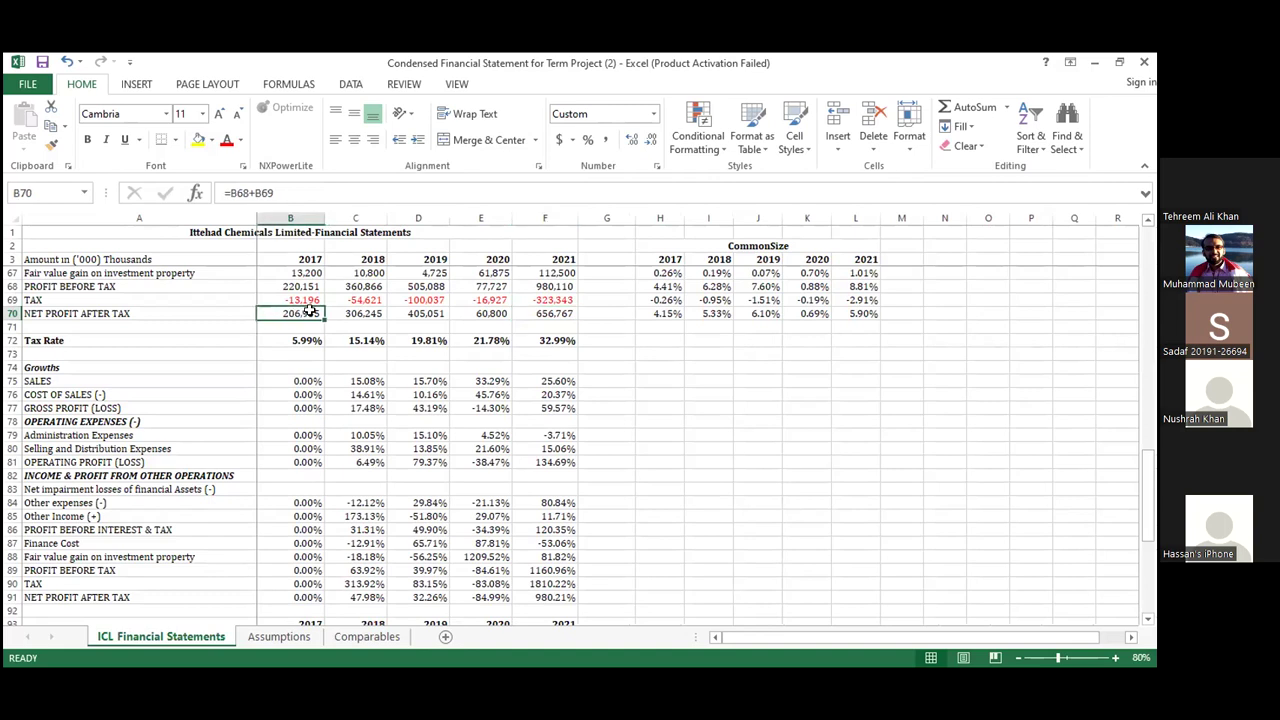
left_click(494, 314)
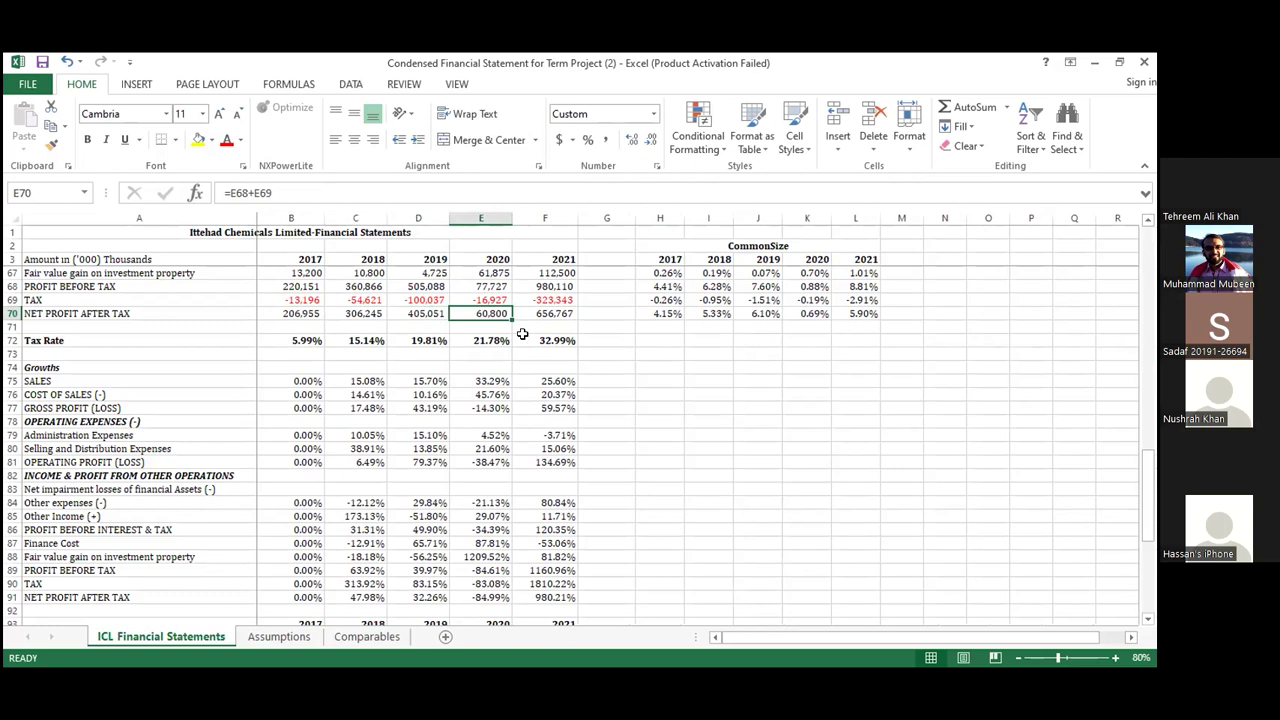
left_click(554, 315)
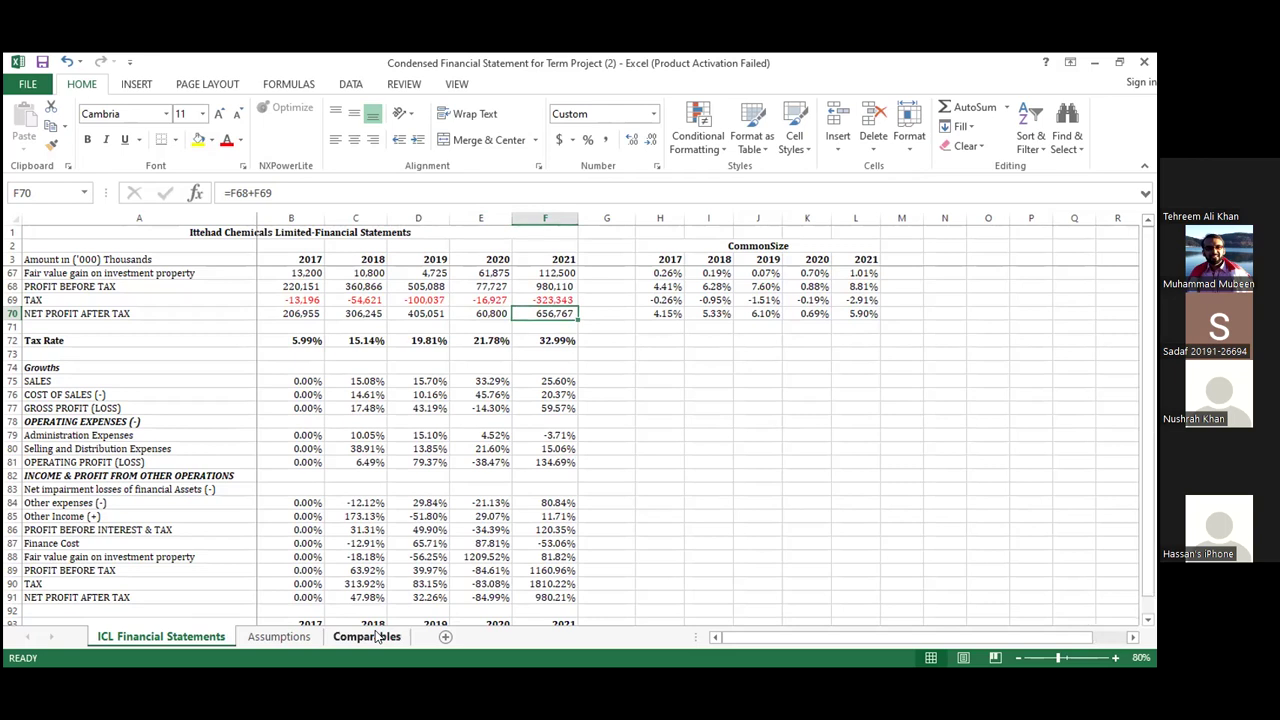
left_click(378, 637)
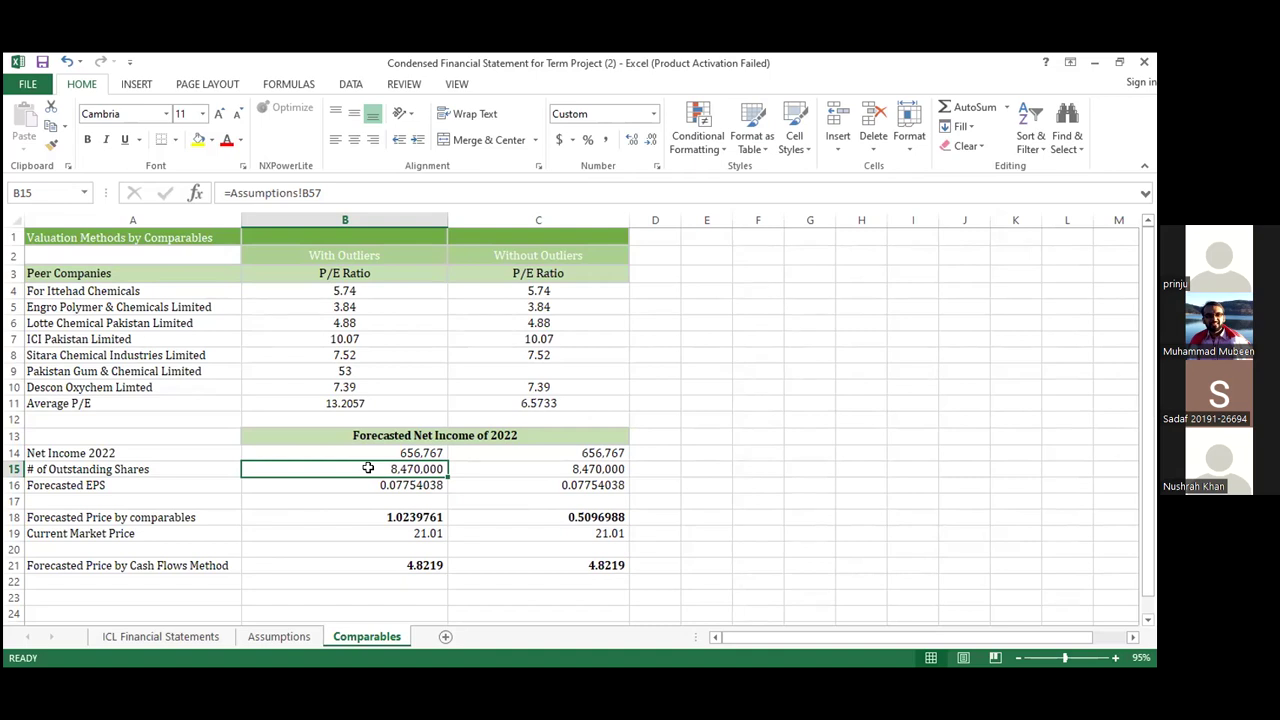
Check the Number of Shares Outstanding and its source note on the Assumptions sheet, and return to Comparables.
left_click(282, 638)
left_click(437, 514)
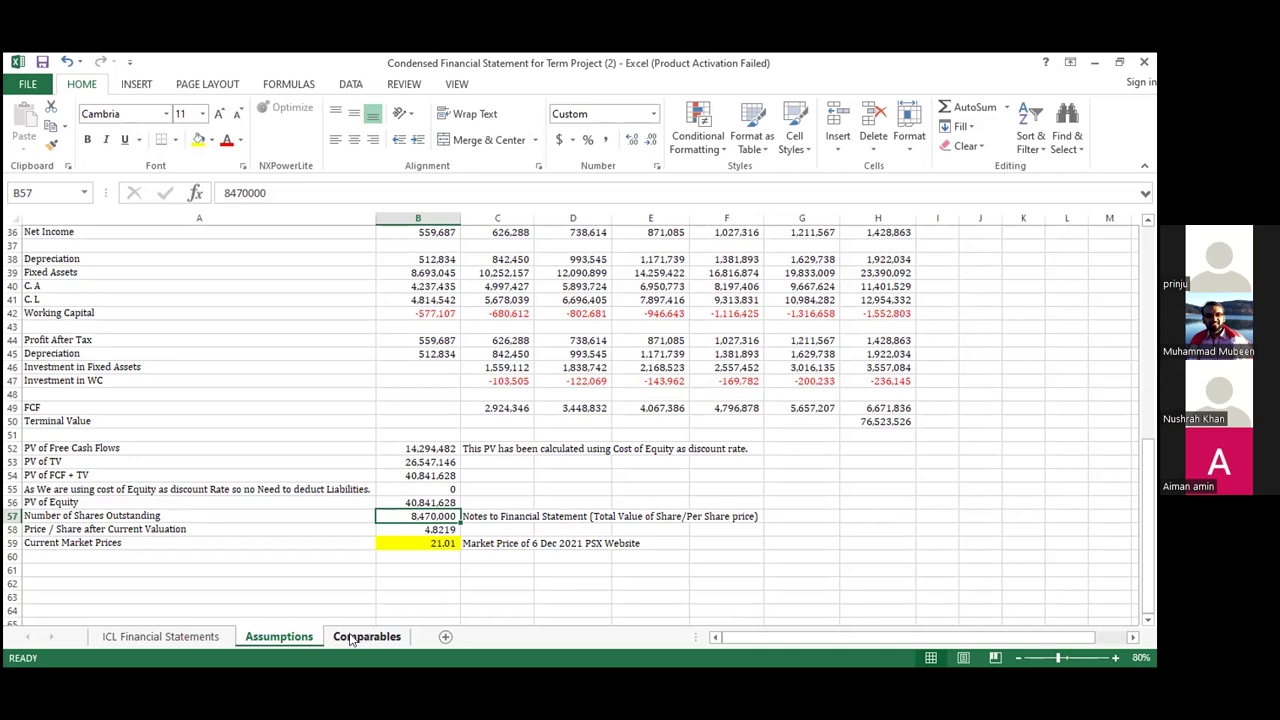
left_click(352, 637)
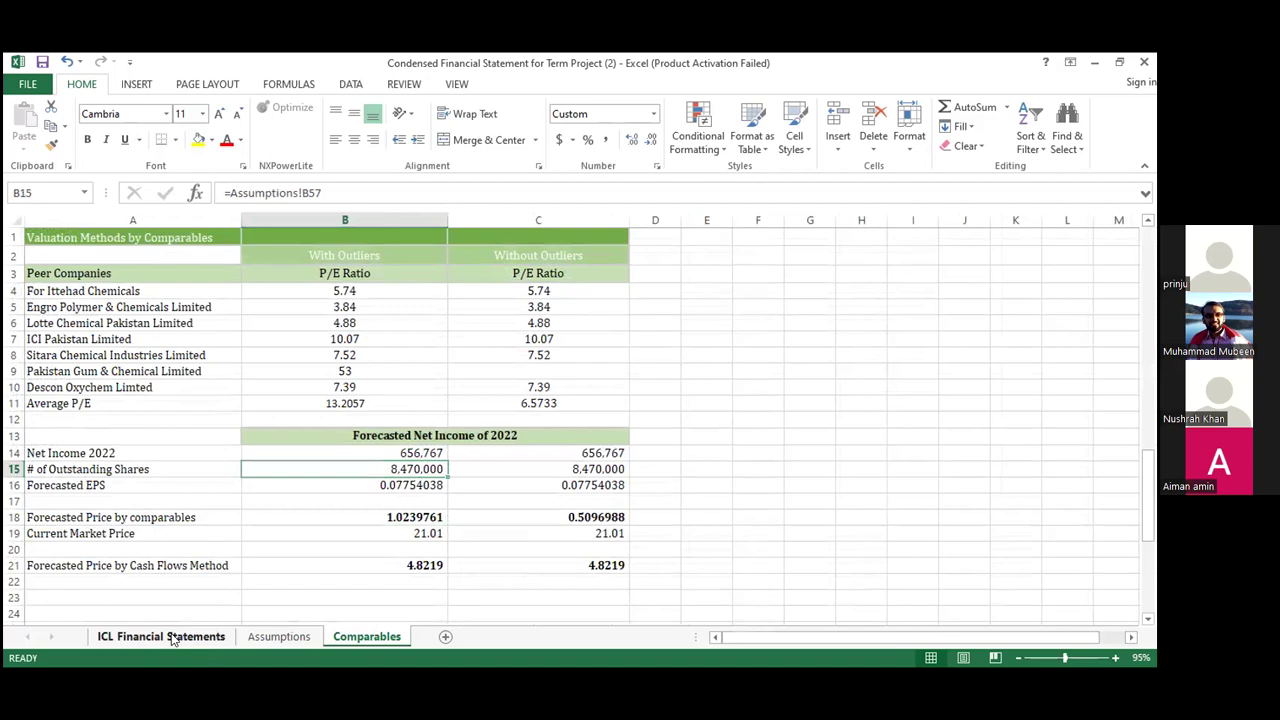
Revisit the 2021 net profit after tax on the ICL Financial Statements sheet and the With Outliers Current Market Price on Comparables.
left_click(172, 640)
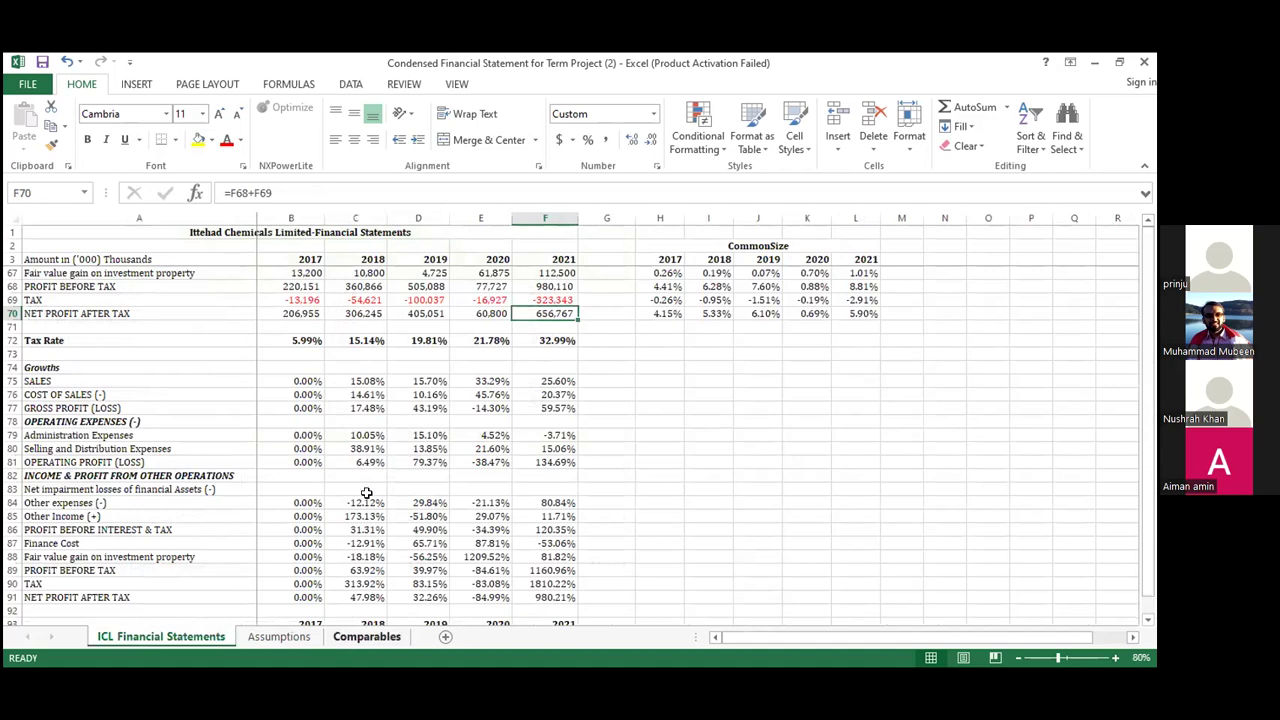
key("ctrl+Page_Down")
key("ctrl+Page_Down")
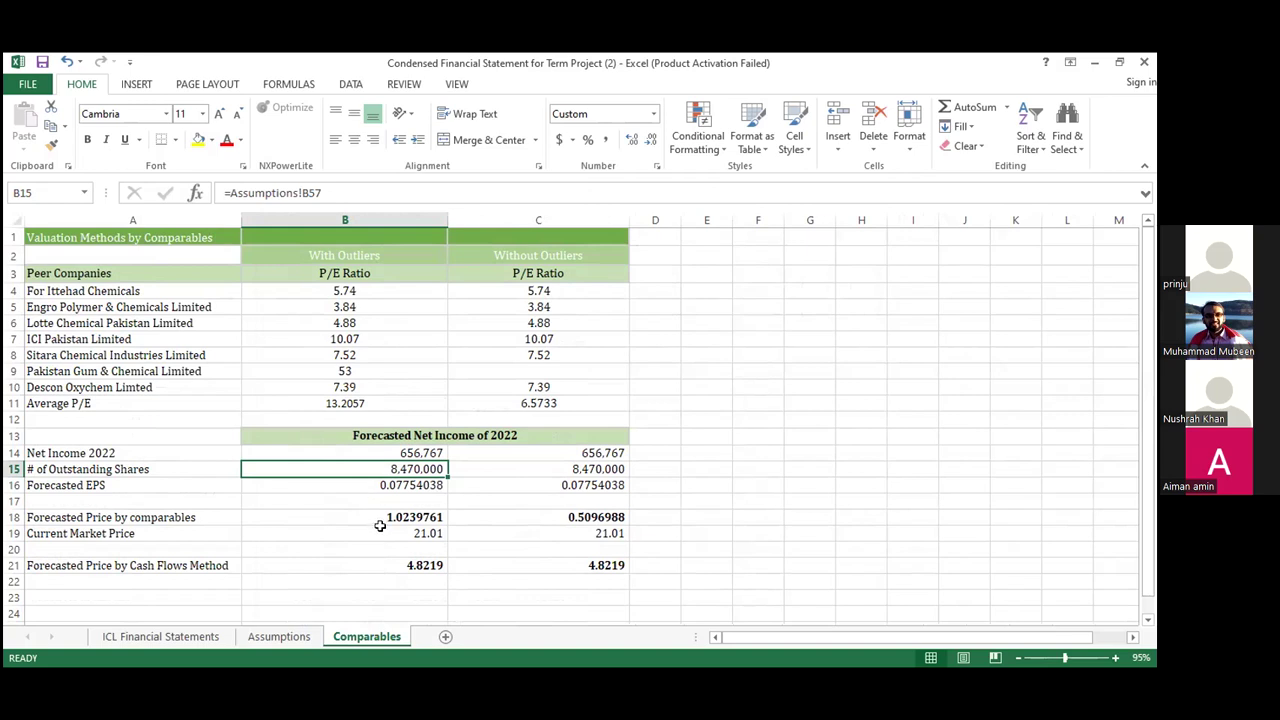
left_click(380, 531)
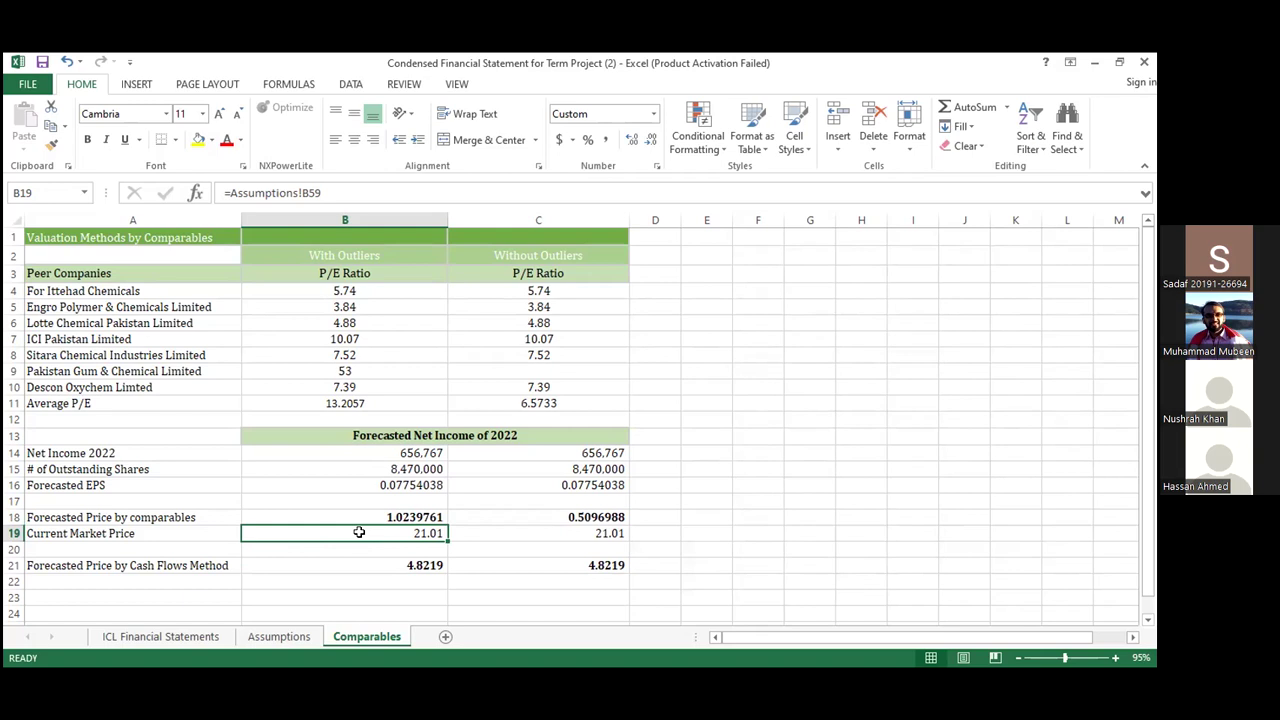
Review the With Outliers cash flows method price, the current market price and the P/E ratio for Ittehad Chemicals.
left_click(366, 566)
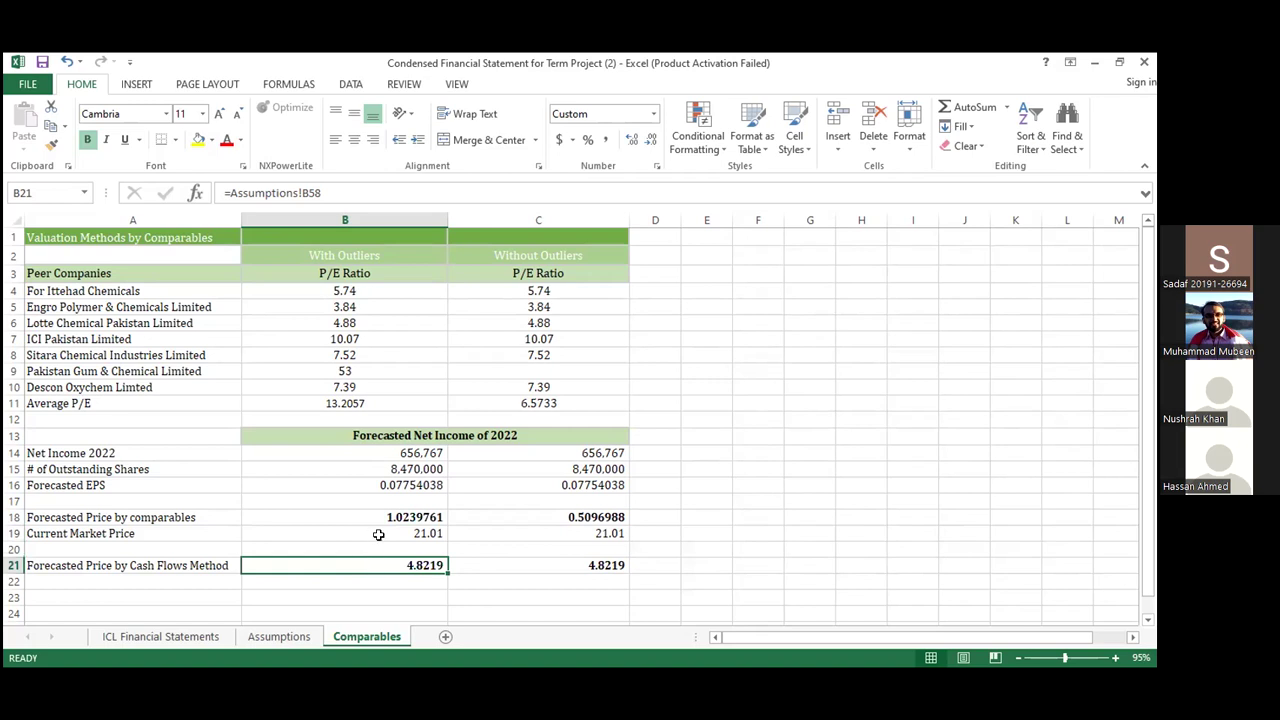
left_click(378, 535)
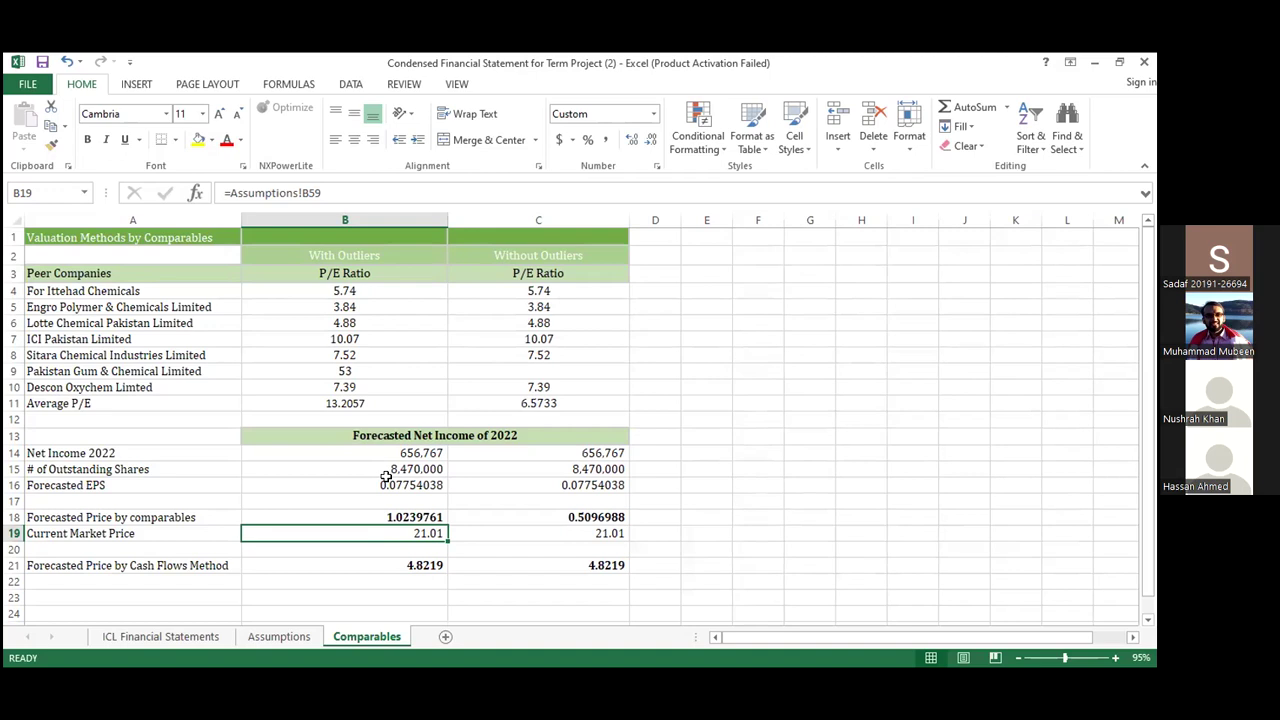
left_click(375, 289)
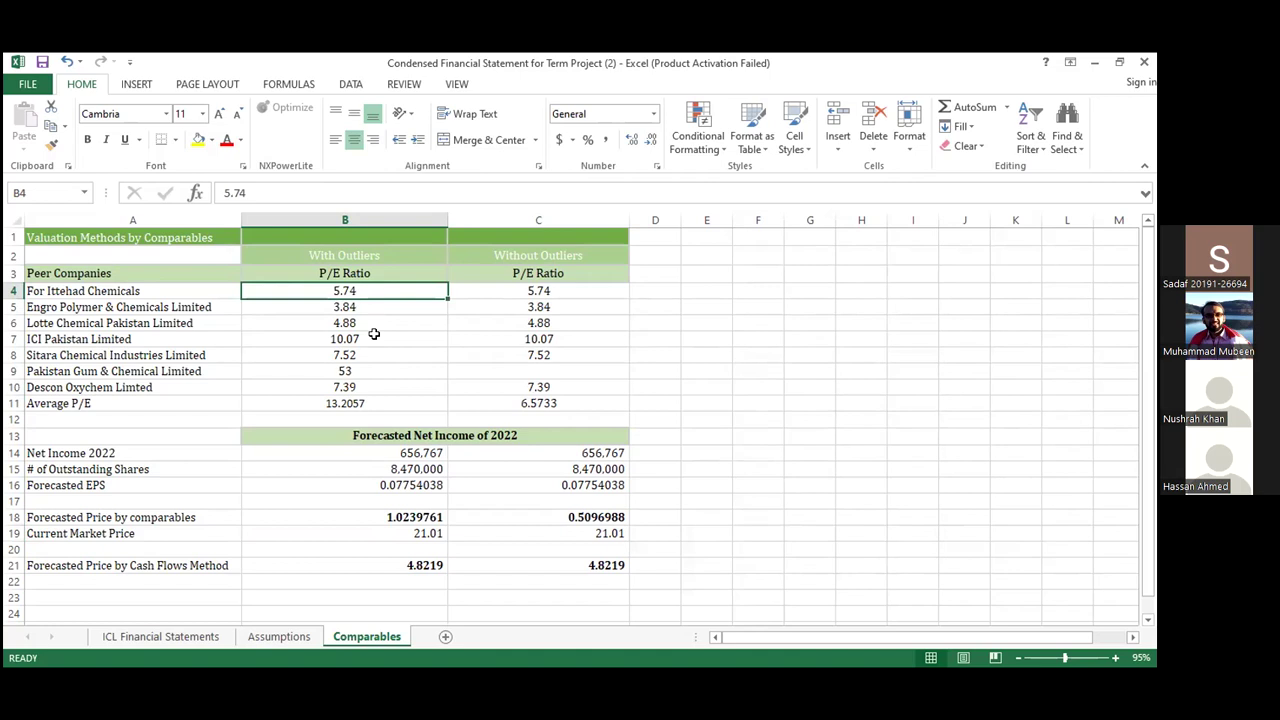
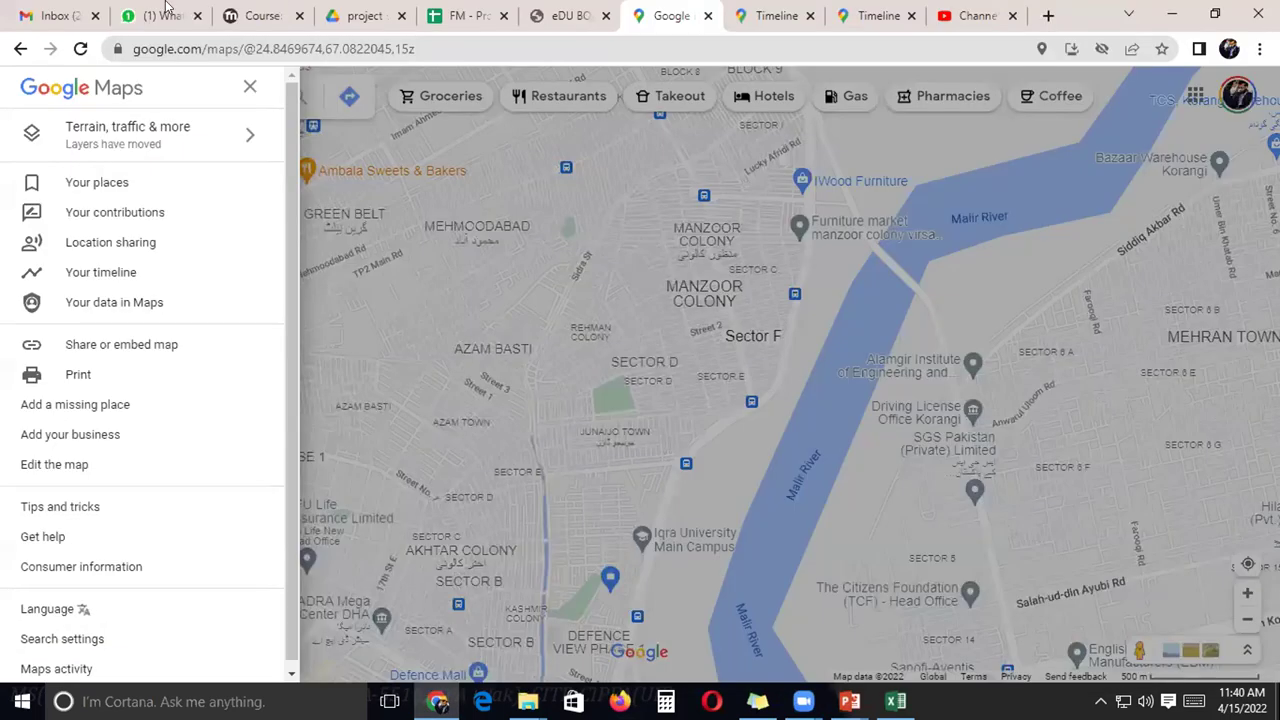
Switch to the FM - Project Details and Record of Meetings sheet and fill the third Ittehad Chemicals member's name cell with red.
left_click(160, 15)
key("ctrl+5")
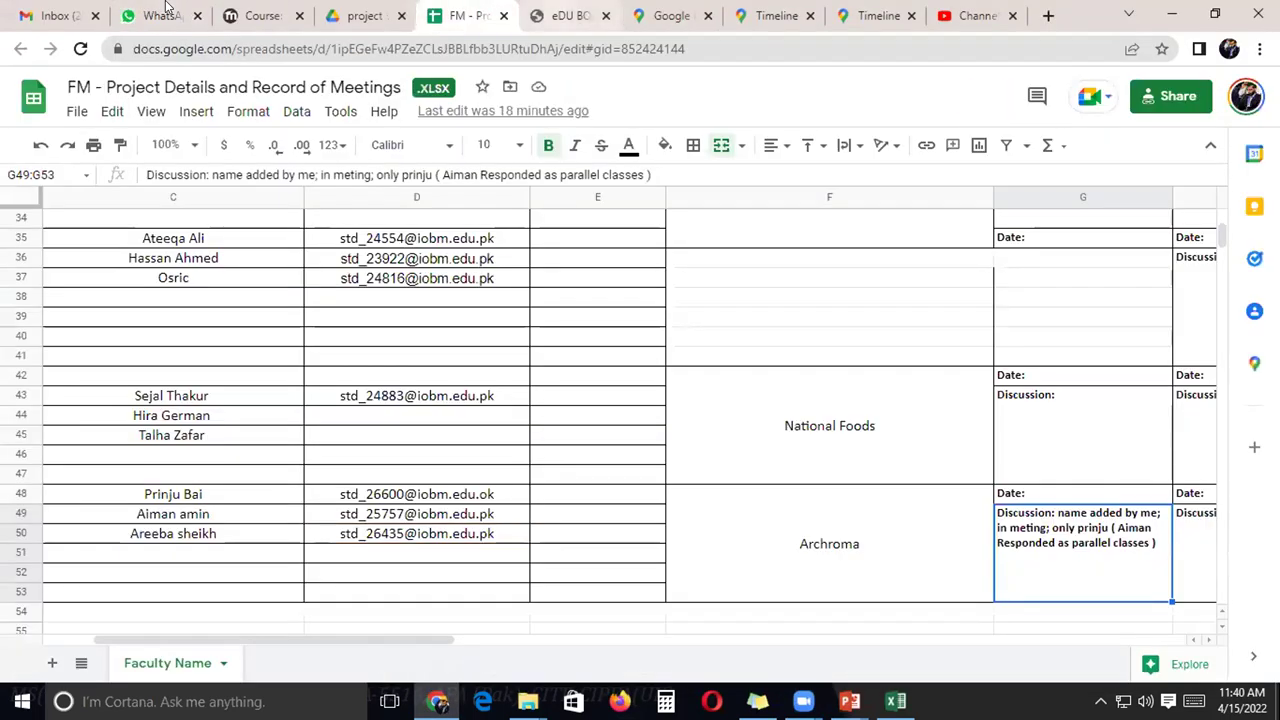
scroll(246, 351, "up", 4)
scroll(240, 355, "up", 5)
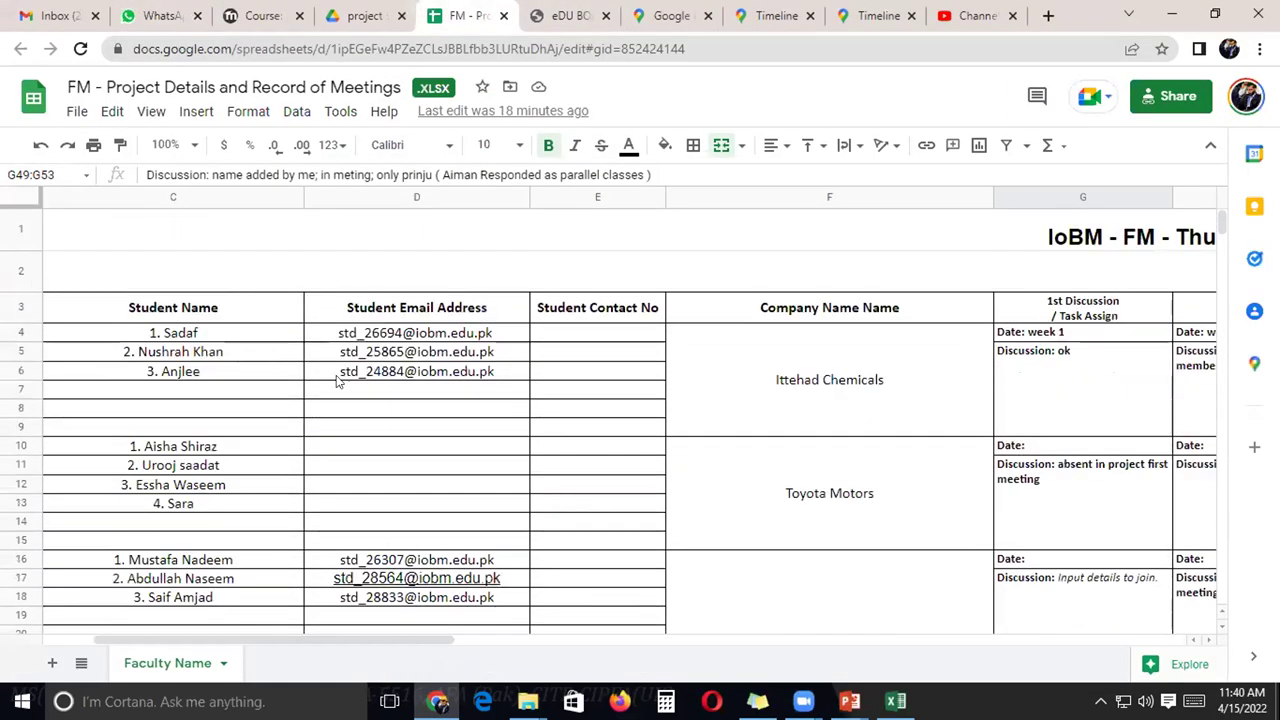
left_click(76, 372)
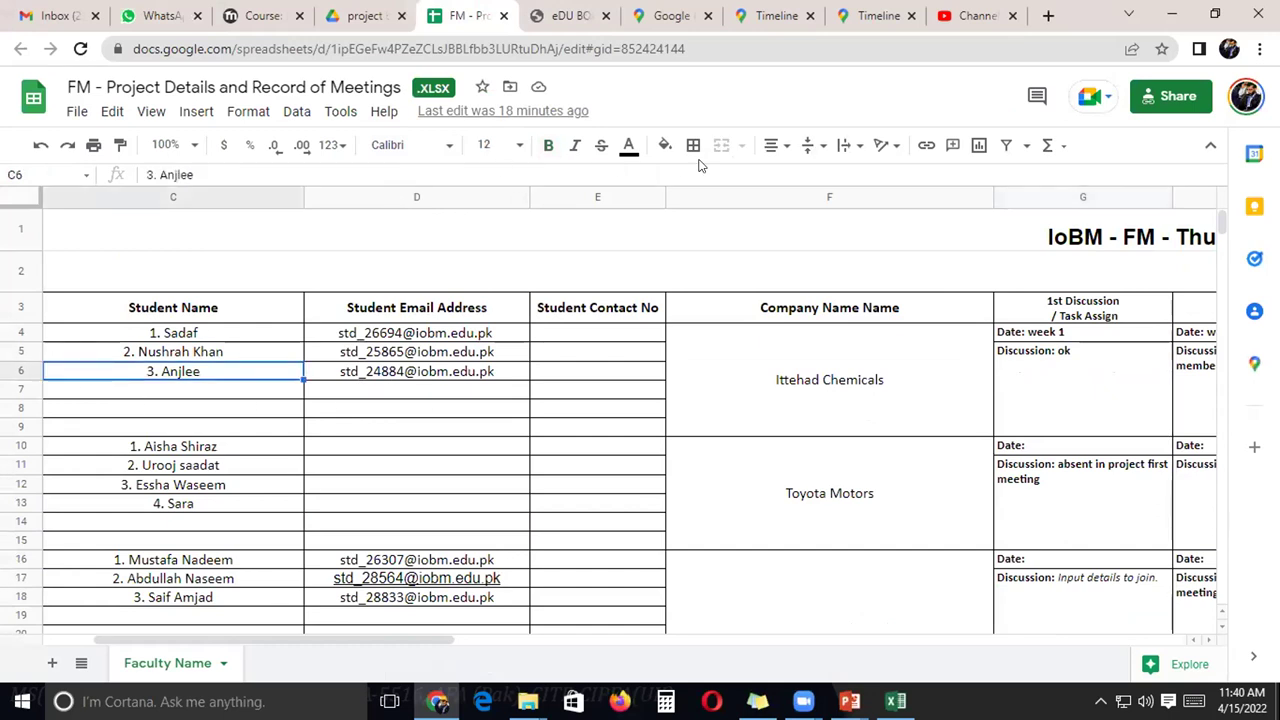
left_click(666, 145)
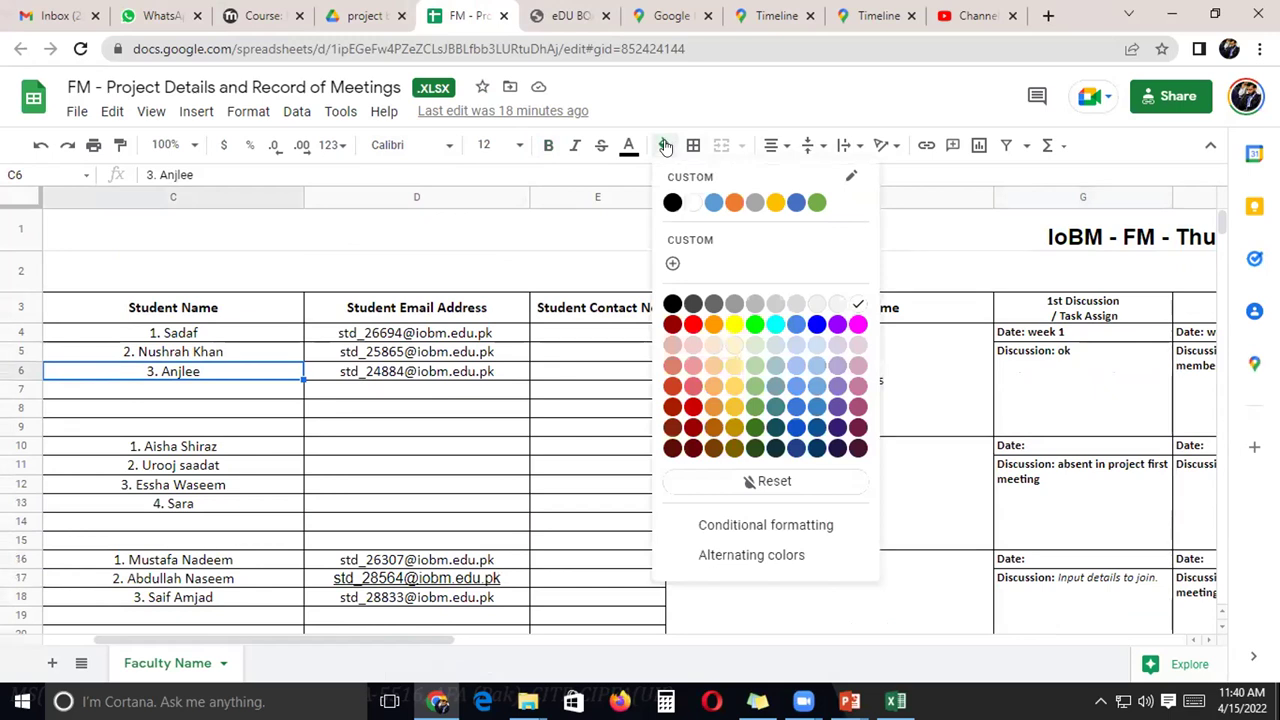
left_click(694, 325)
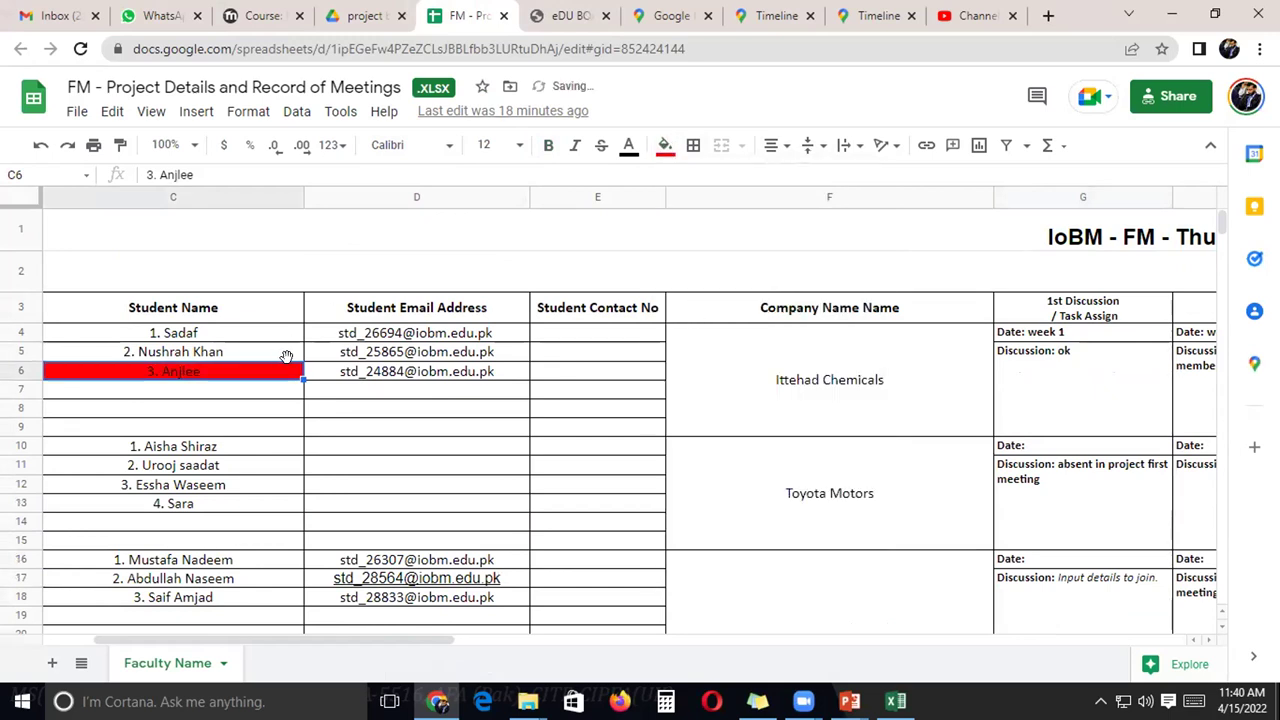
Complete the second discussion note for Toyota Motors as "Discussion: someone was present in earlier session but not when called".
scroll(286, 357, "down", 3)
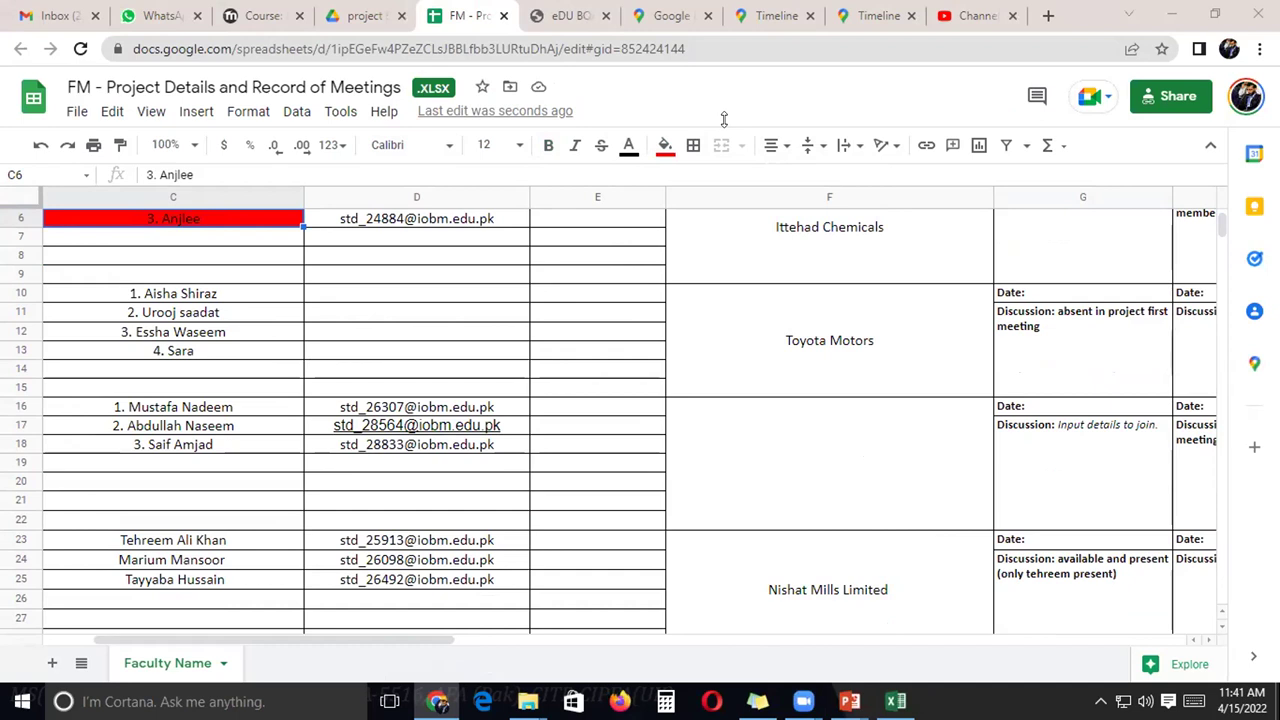
left_click(1195, 355)
left_click(322, 169)
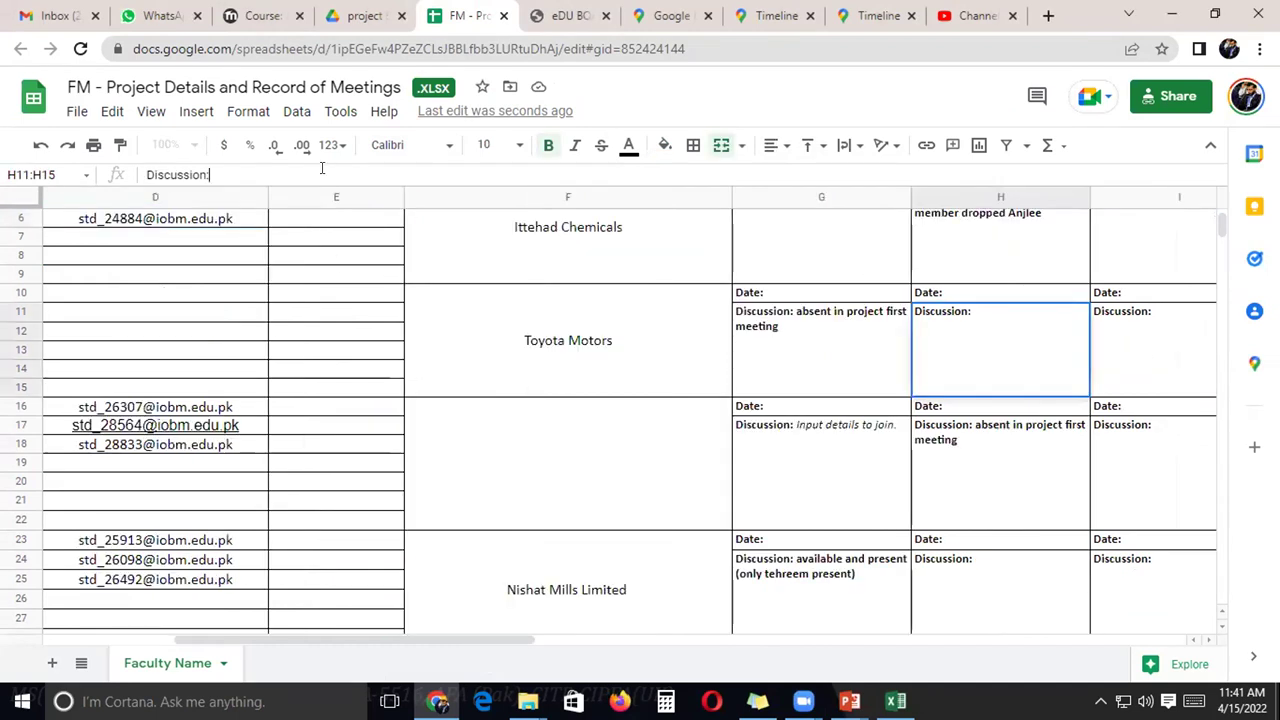
type("someone w")
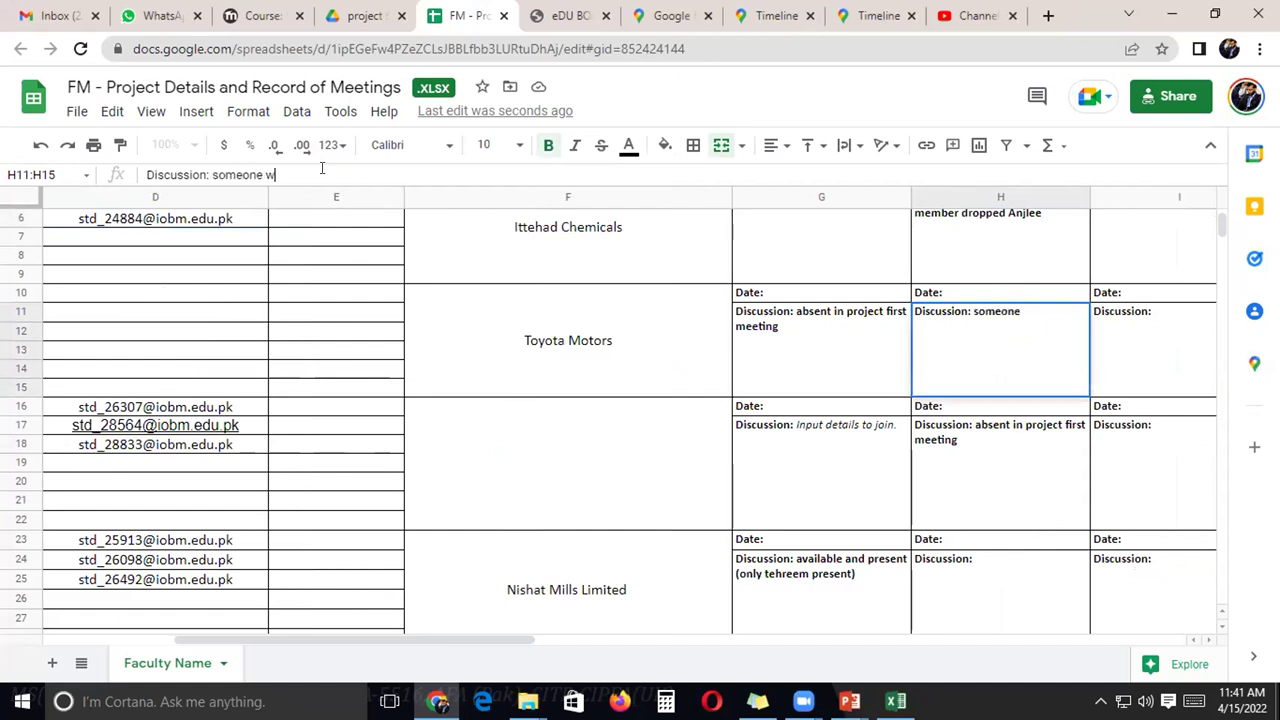
type("as present in ear")
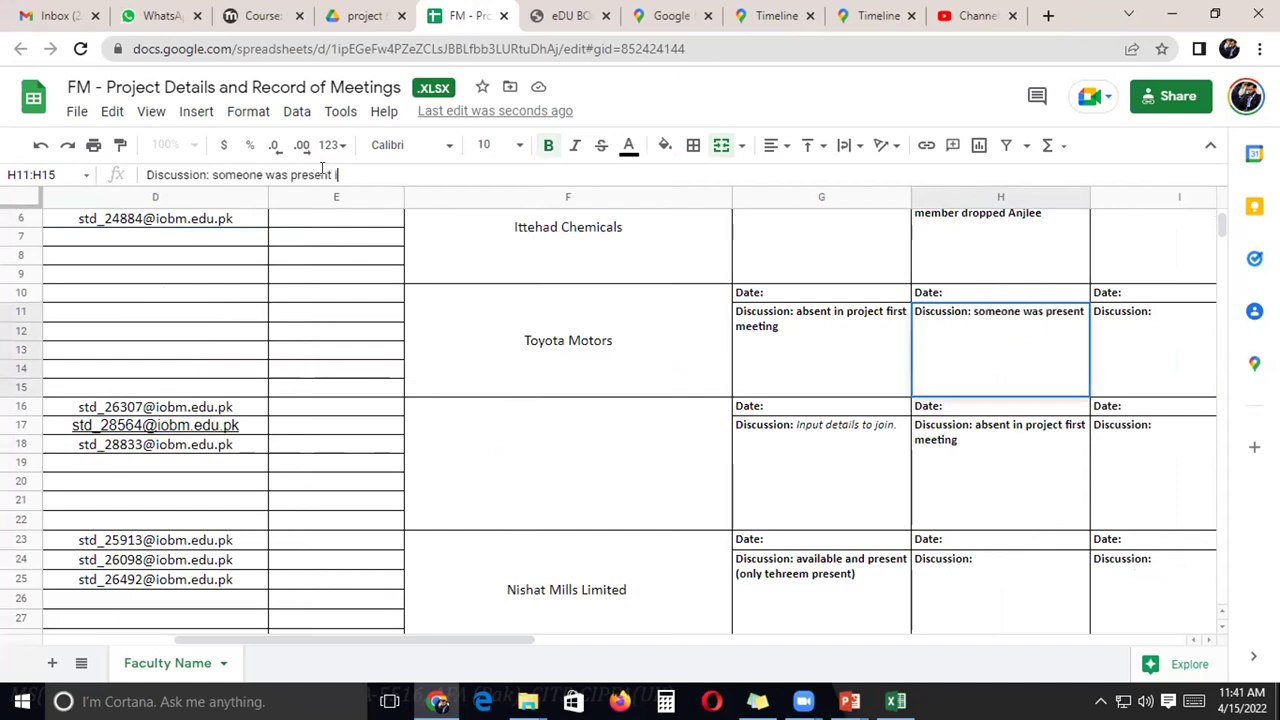
type("lier session ")
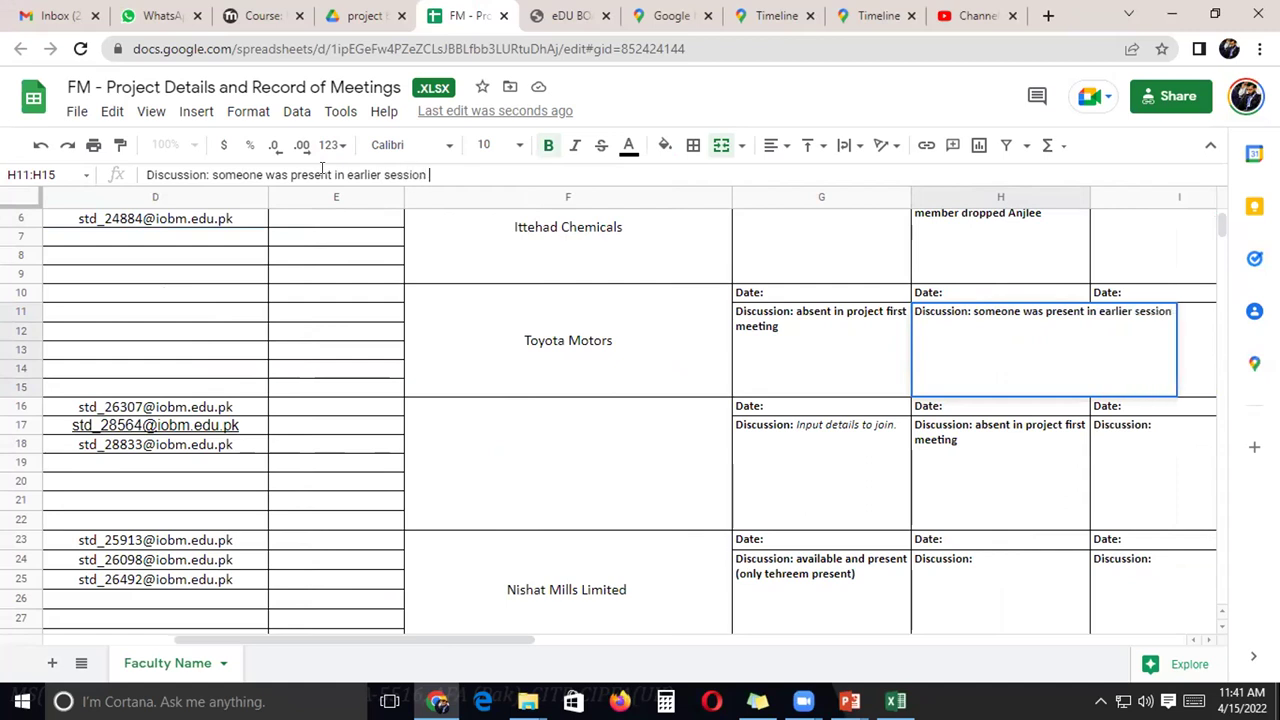
type("but not ")
type("when cal")
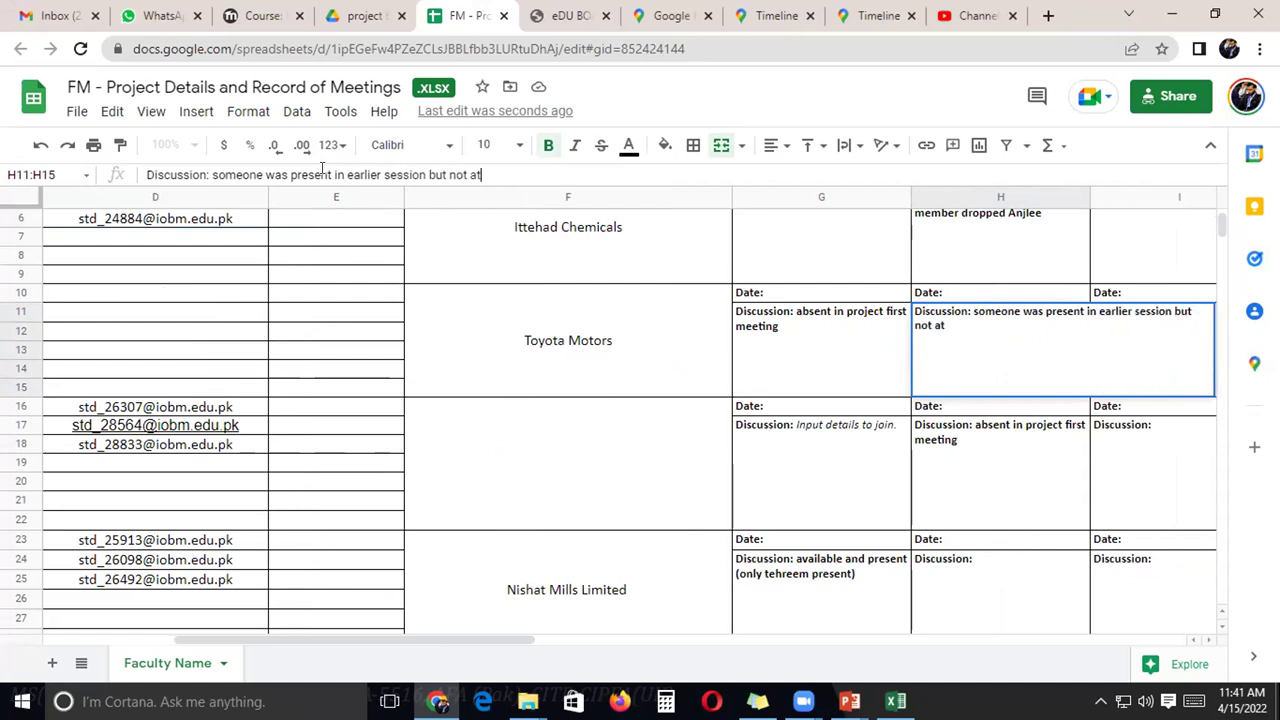
type("led")
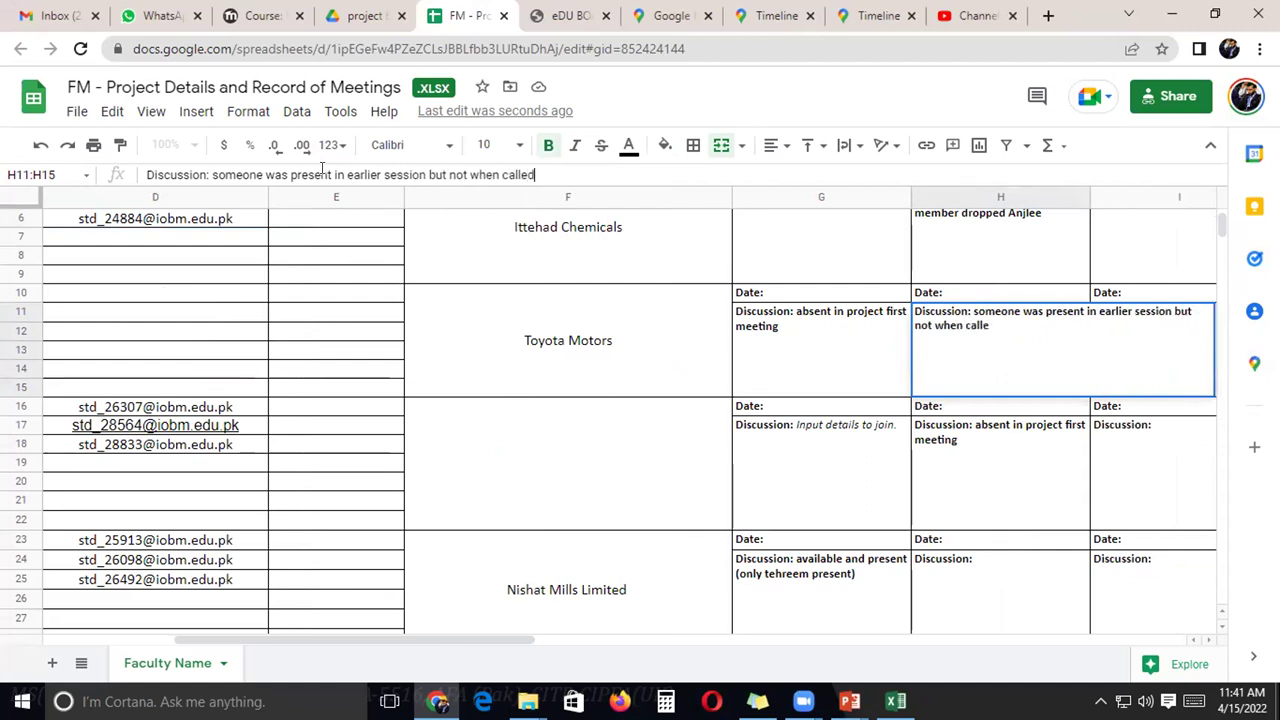
key("Return")
Check the member rows of groups b and c, ending at group c's empty company name cell.
key("Left")
key("Home")
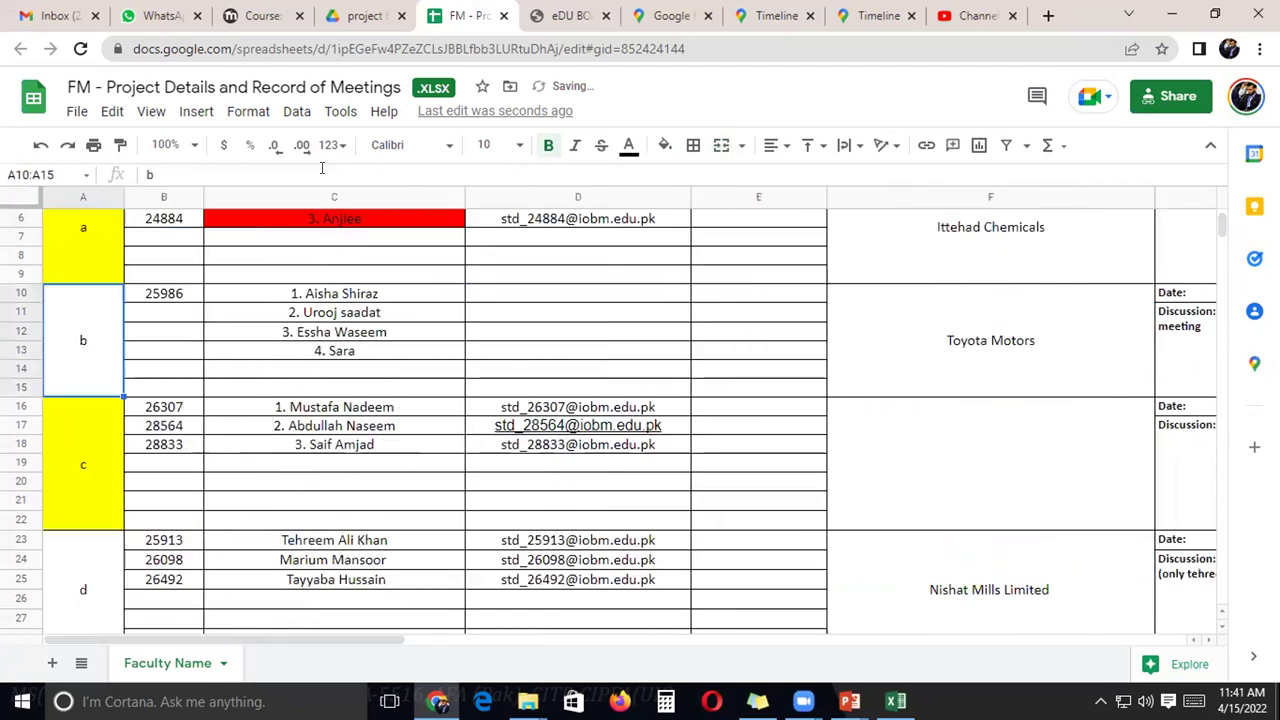
key("Right")
key("Down")
key("Down")
key("Right")
key("Right")
key("Down")
key("Down")
key("Down")
key("Right")
key("Right")
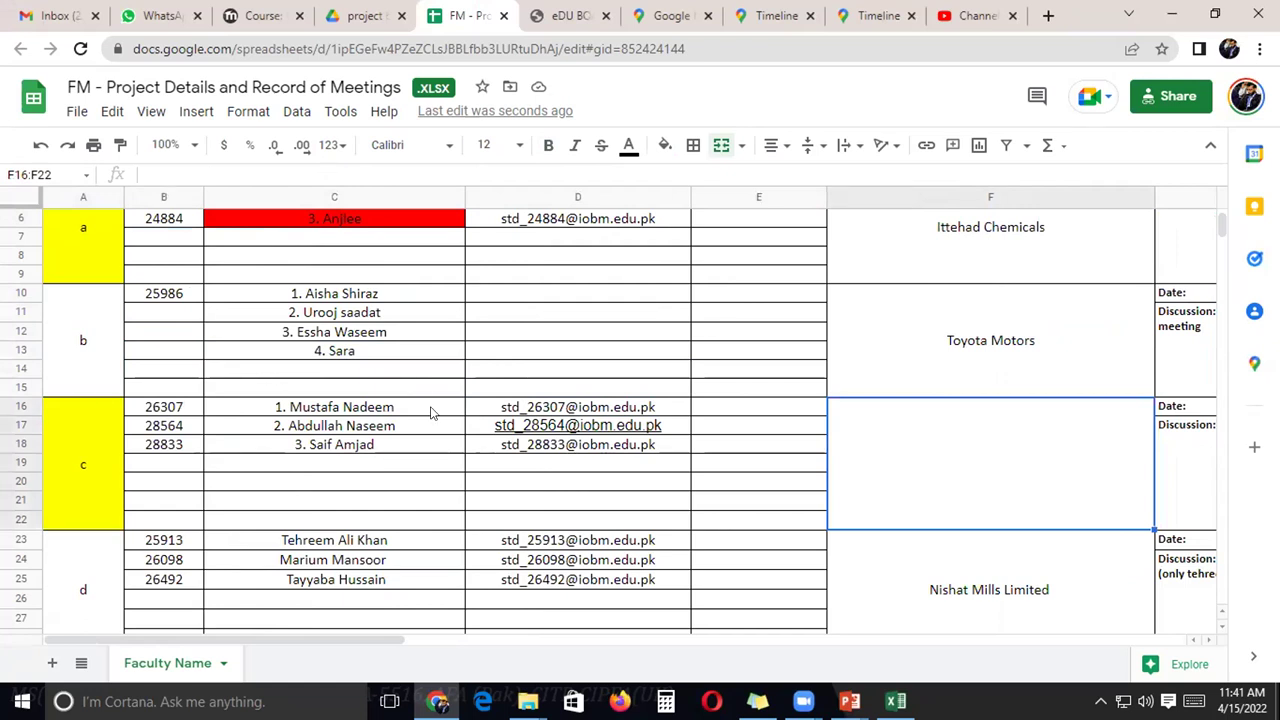
Read group c's discussion notes across the meeting columns and return to its student numbers.
left_click(1186, 458)
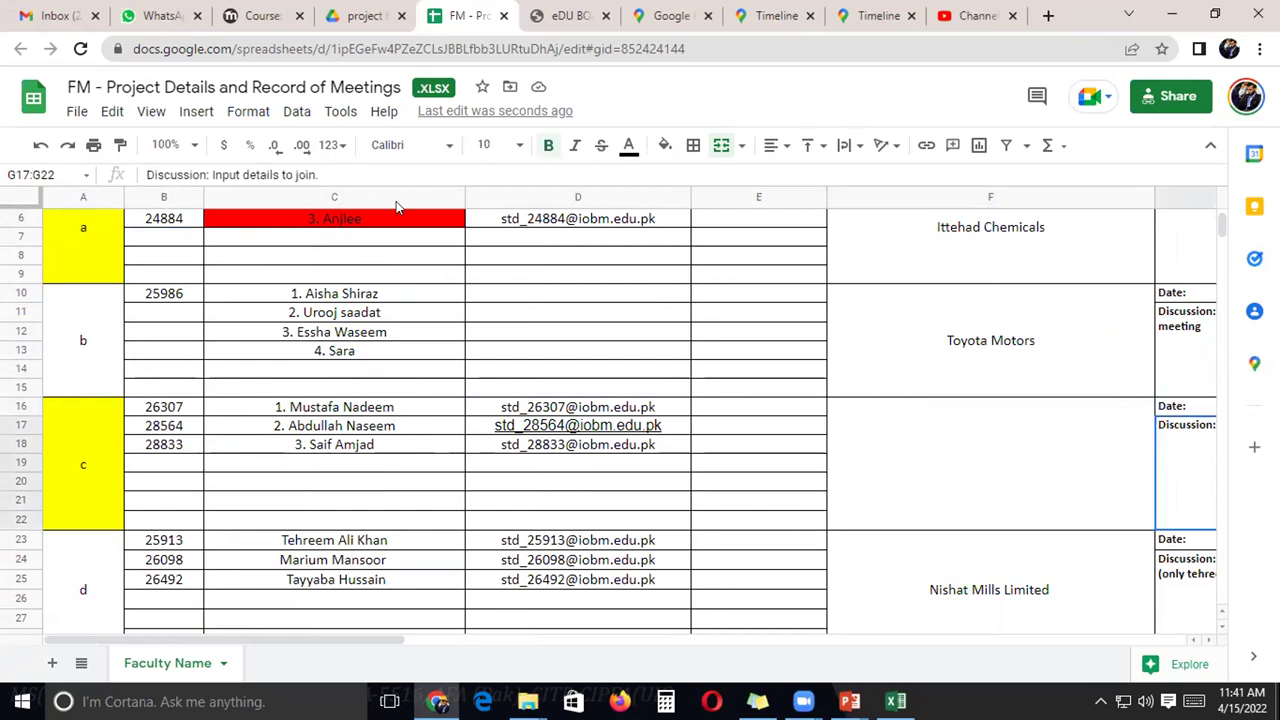
key("Right")
key("Right")
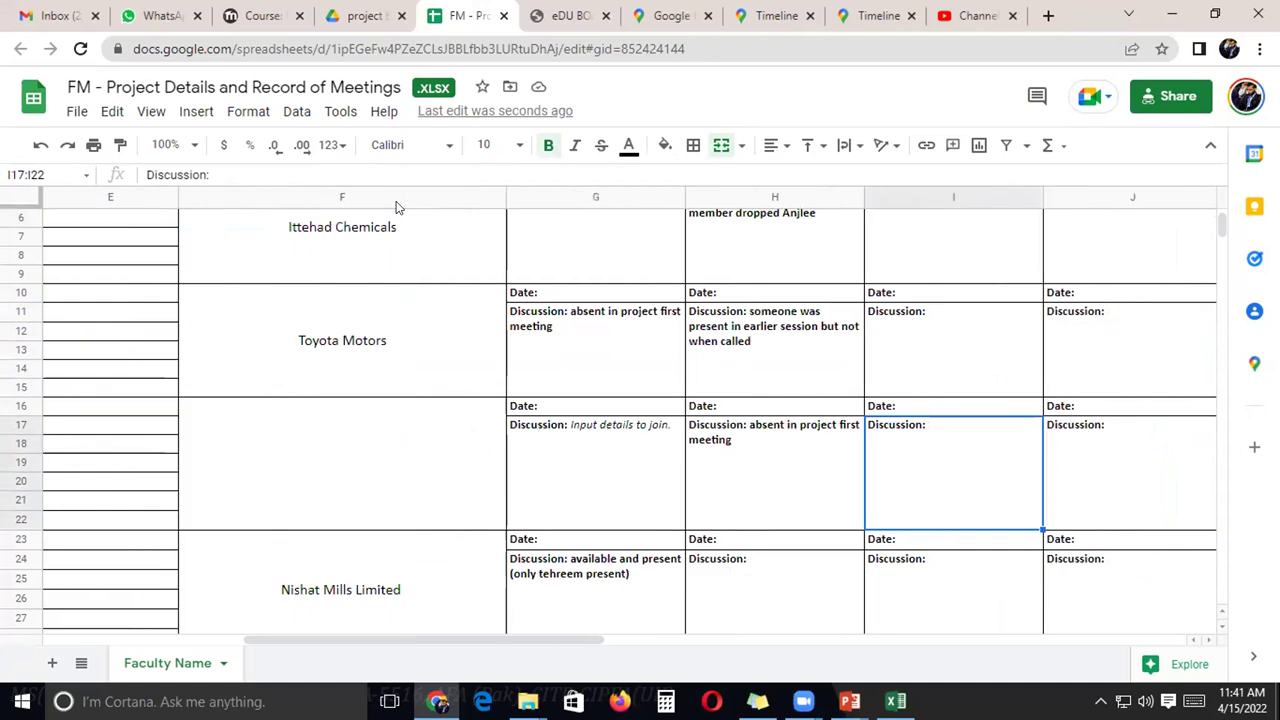
key("Left")
key("Left")
key("Left")
key("Left")
key("Left")
key("Left")
key("Left")
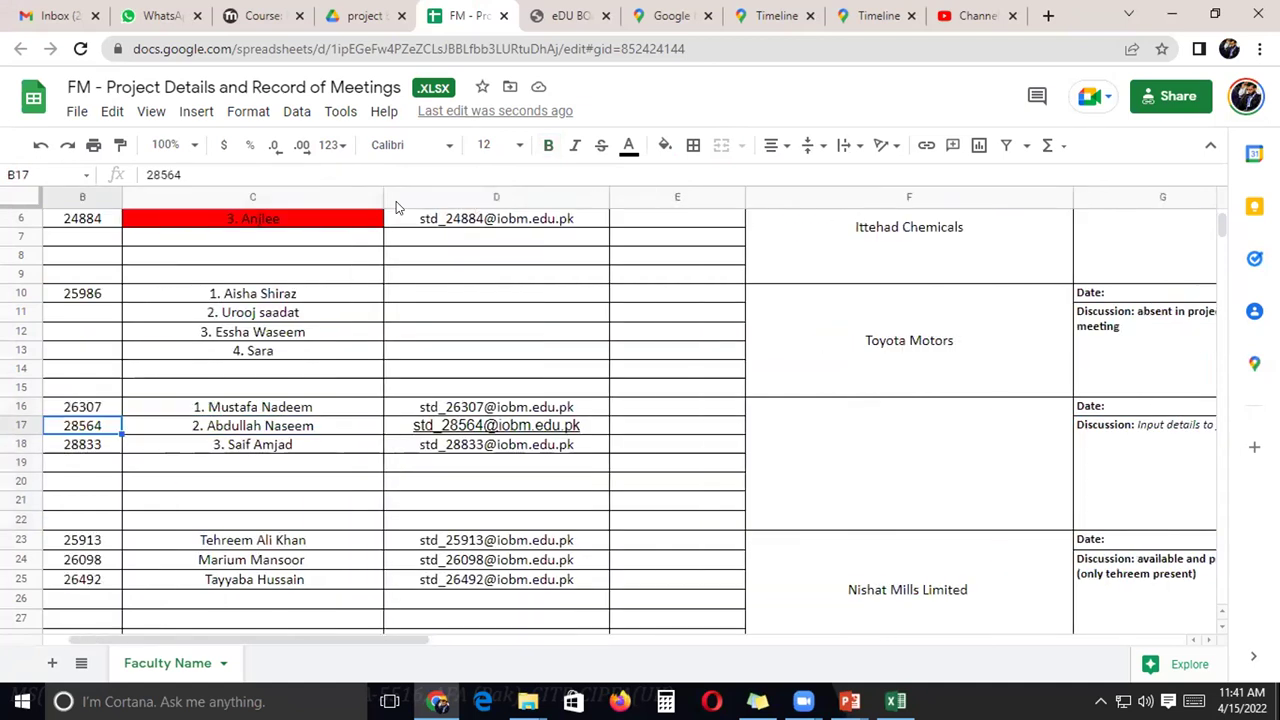
Go from group c's members down to the third member of the Nishat Mills Limited group and review its rows and group label.
key("Right")
key("Down")
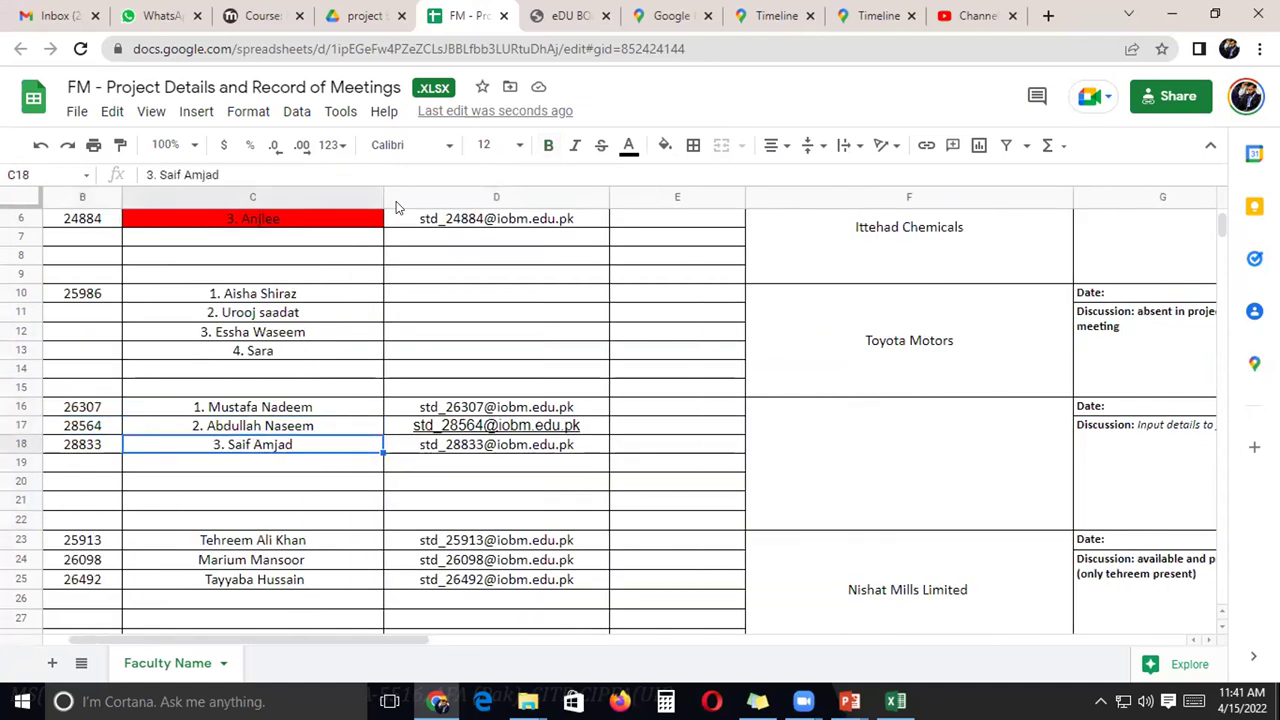
key("Down")
key("Down")
key("Down")
key("Down")
key("Down")
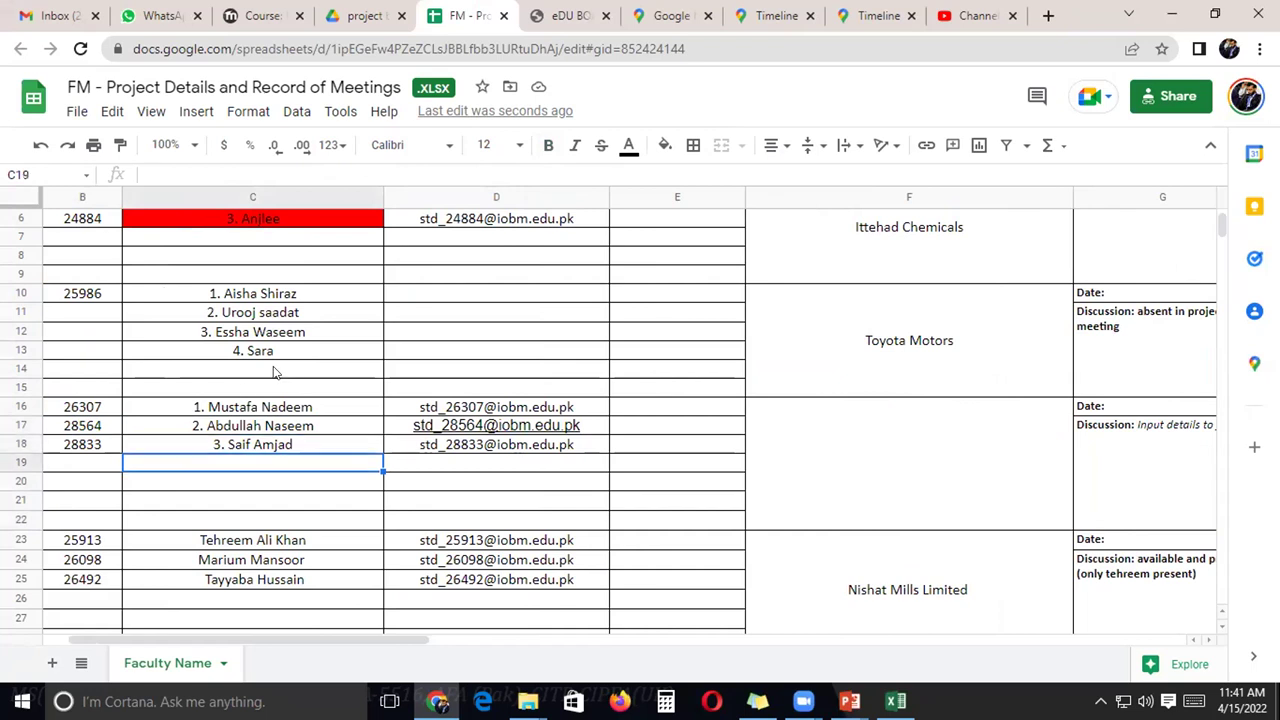
key("Down")
key("Down")
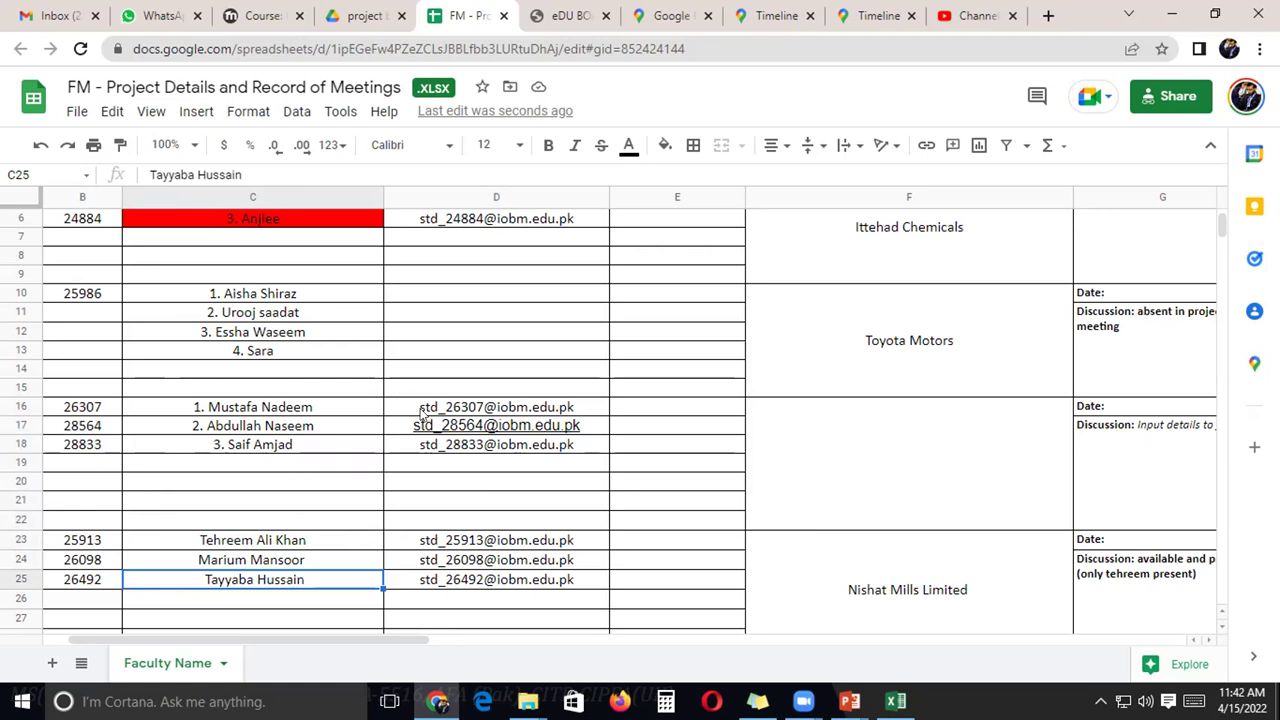
scroll(891, 600, "down", 1)
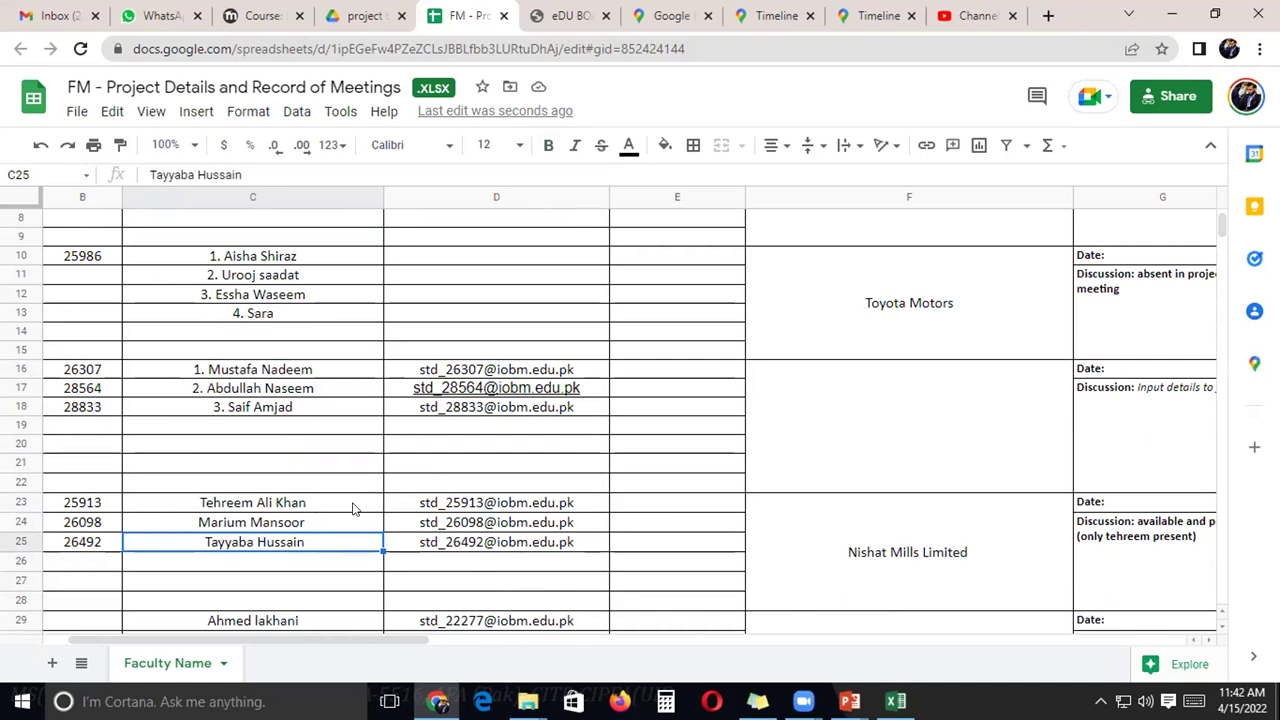
mouse_move(411, 507)
left_click_drag(409, 644, 334, 643)
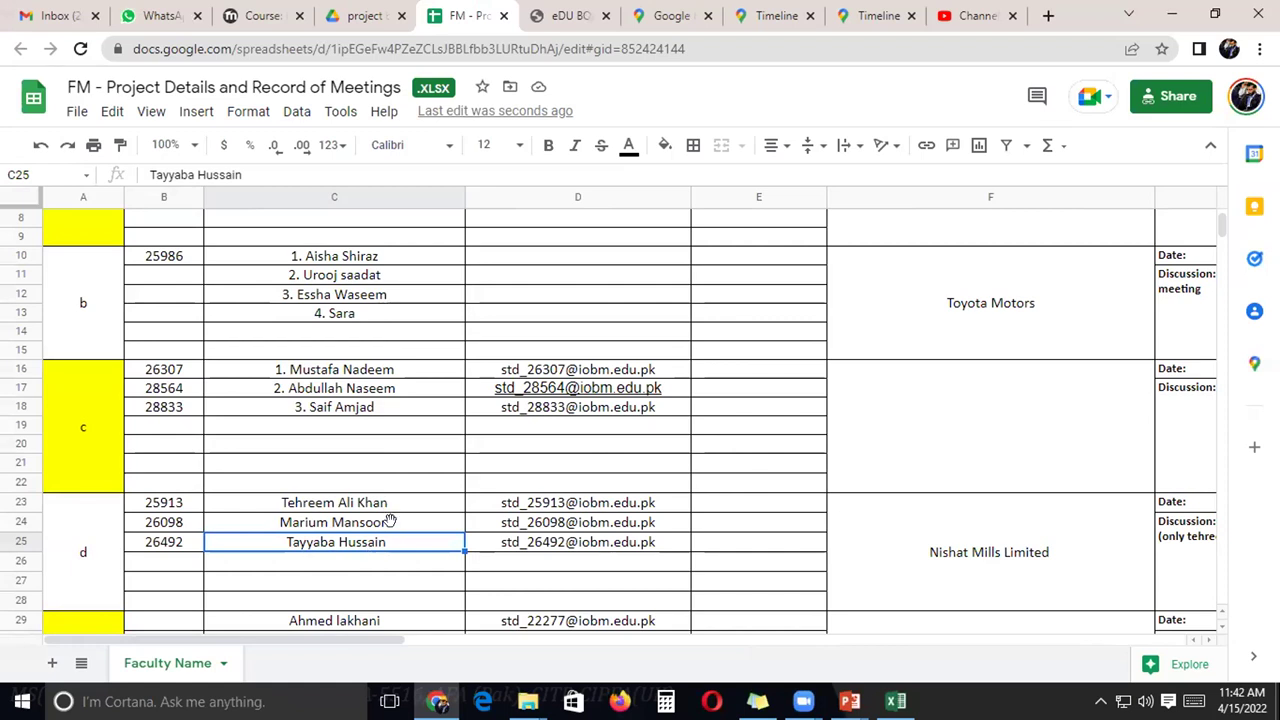
Look through the member lists of groups E and F and the National Foods group.
scroll(414, 591, "down", 2)
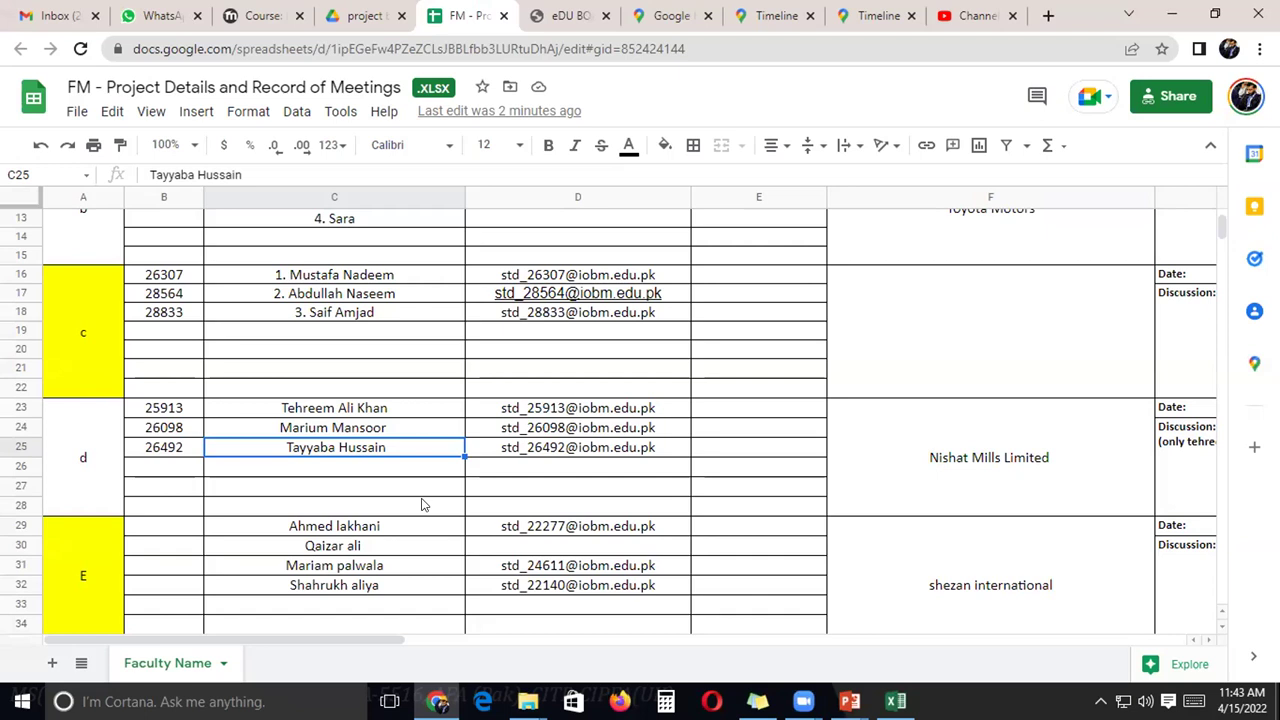
scroll(326, 492, "down", 1)
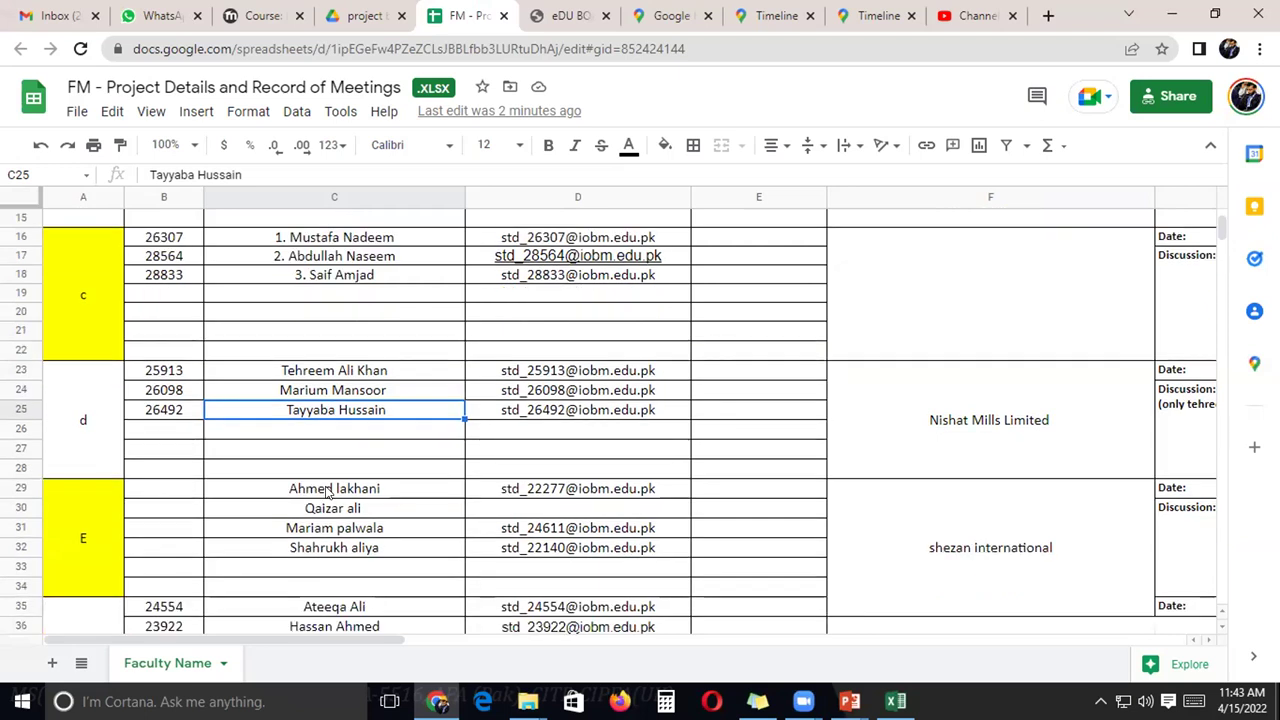
scroll(326, 492, "down", 3)
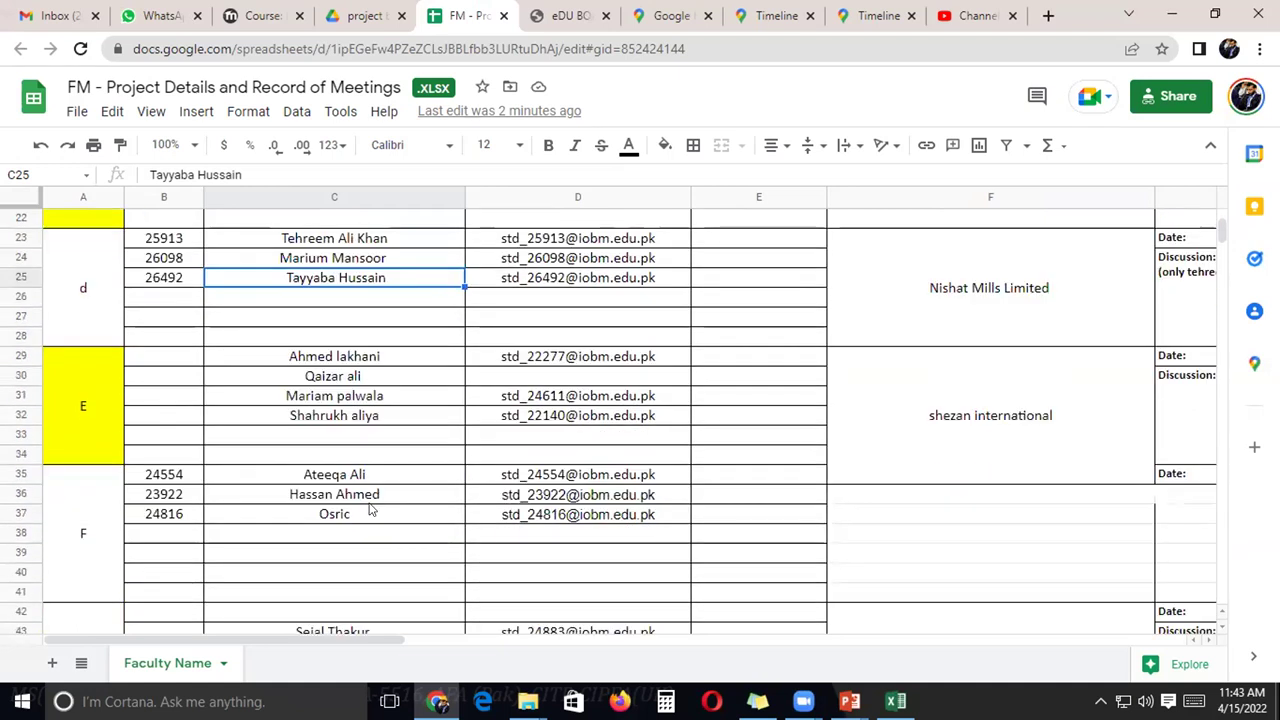
scroll(369, 510, "down", 1)
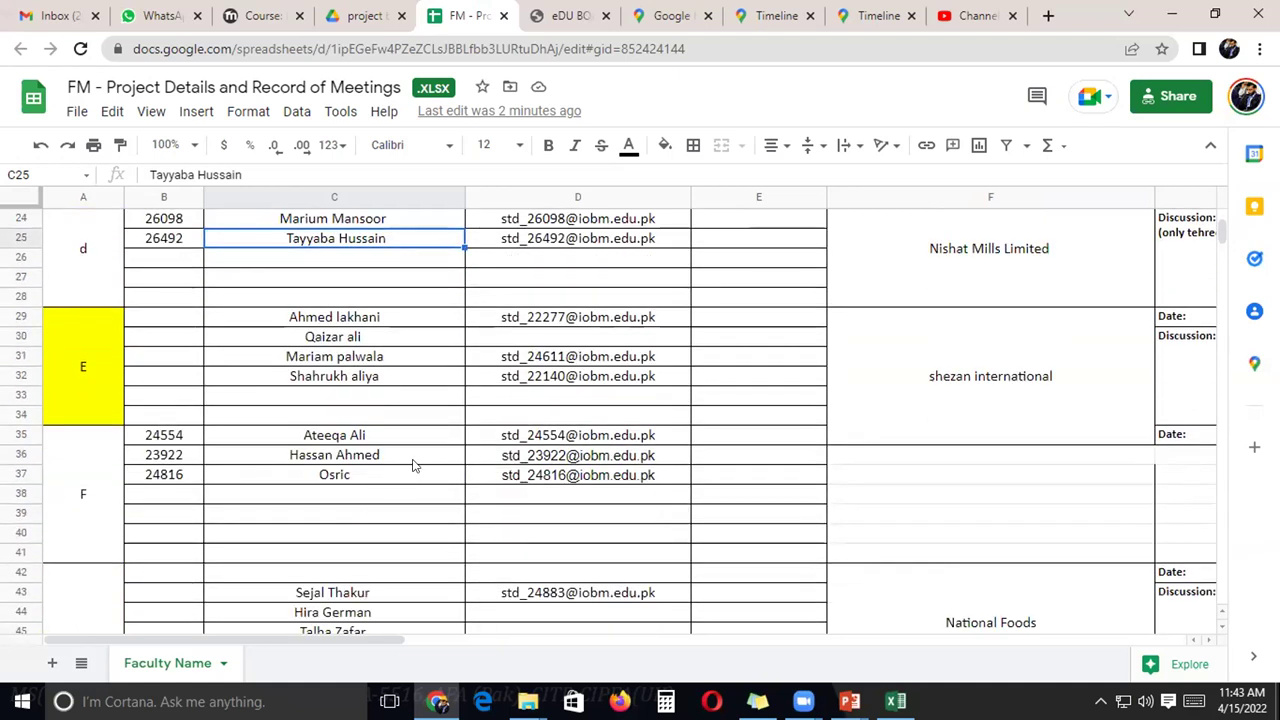
scroll(405, 493, "down", 2)
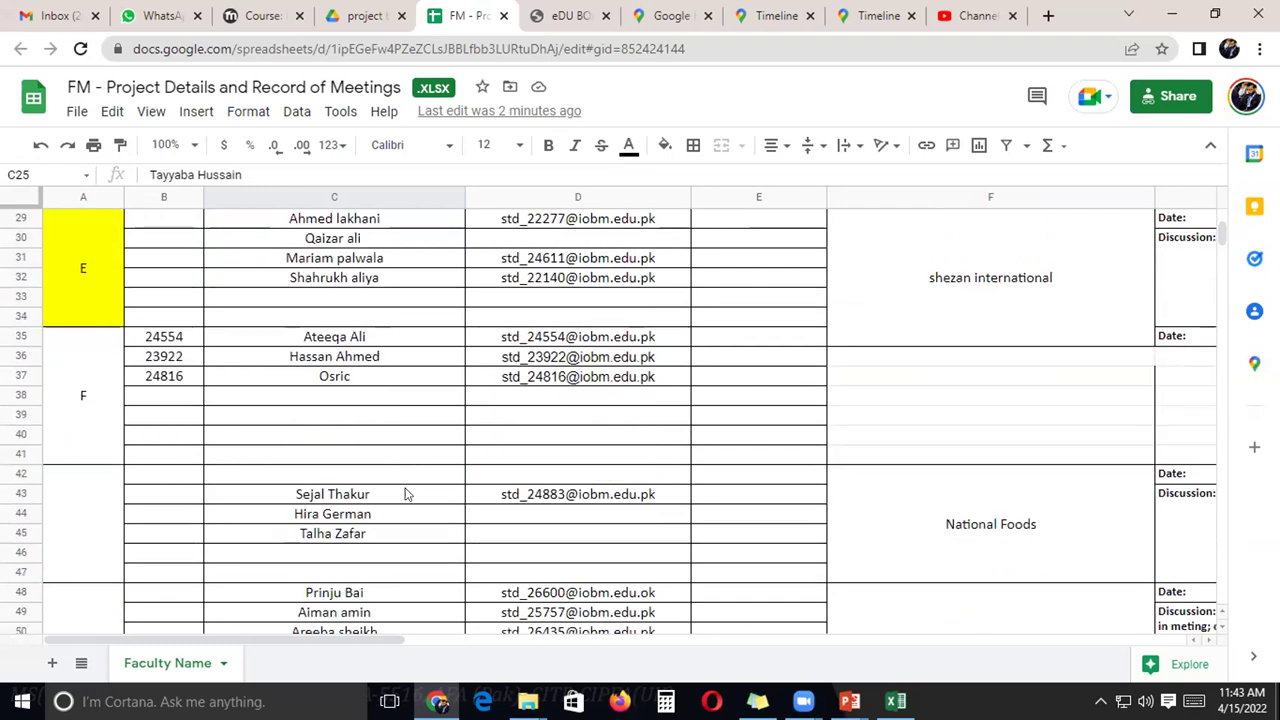
Fill group F's label cell with light red.
scroll(333, 433, "up", 3)
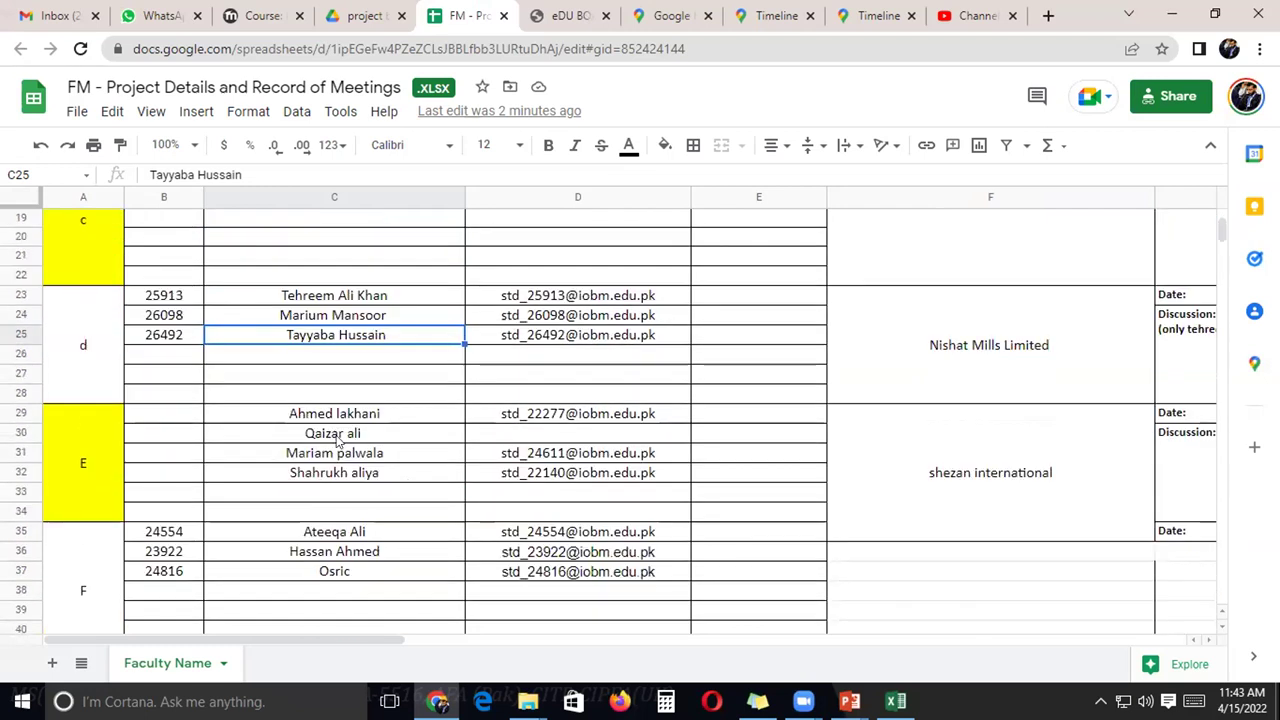
left_click(107, 568)
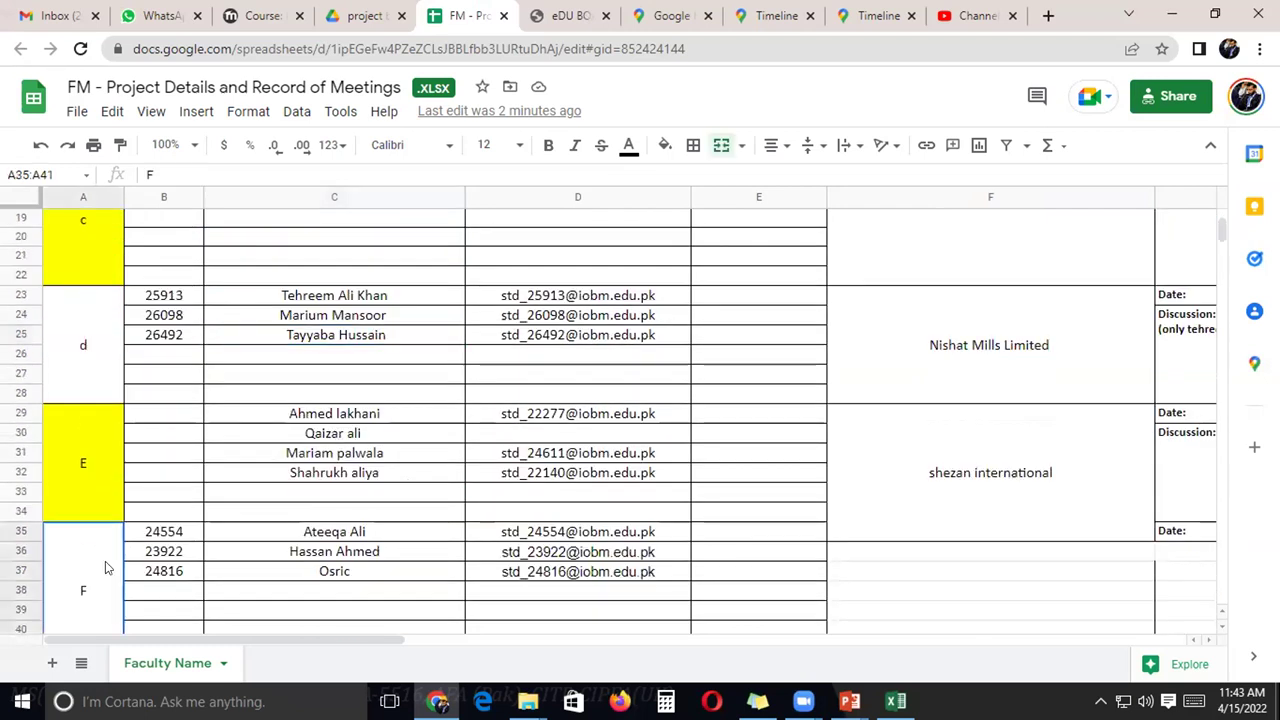
scroll(1076, 532, "down", 1)
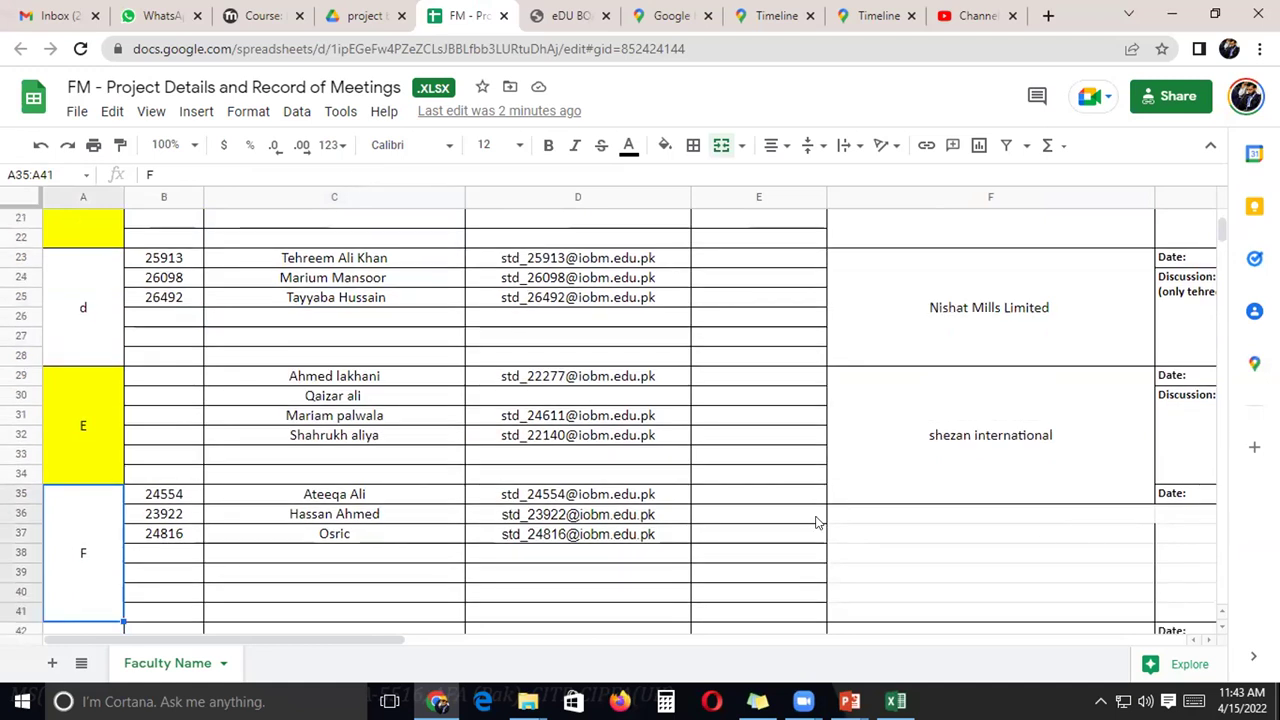
left_click(1185, 537)
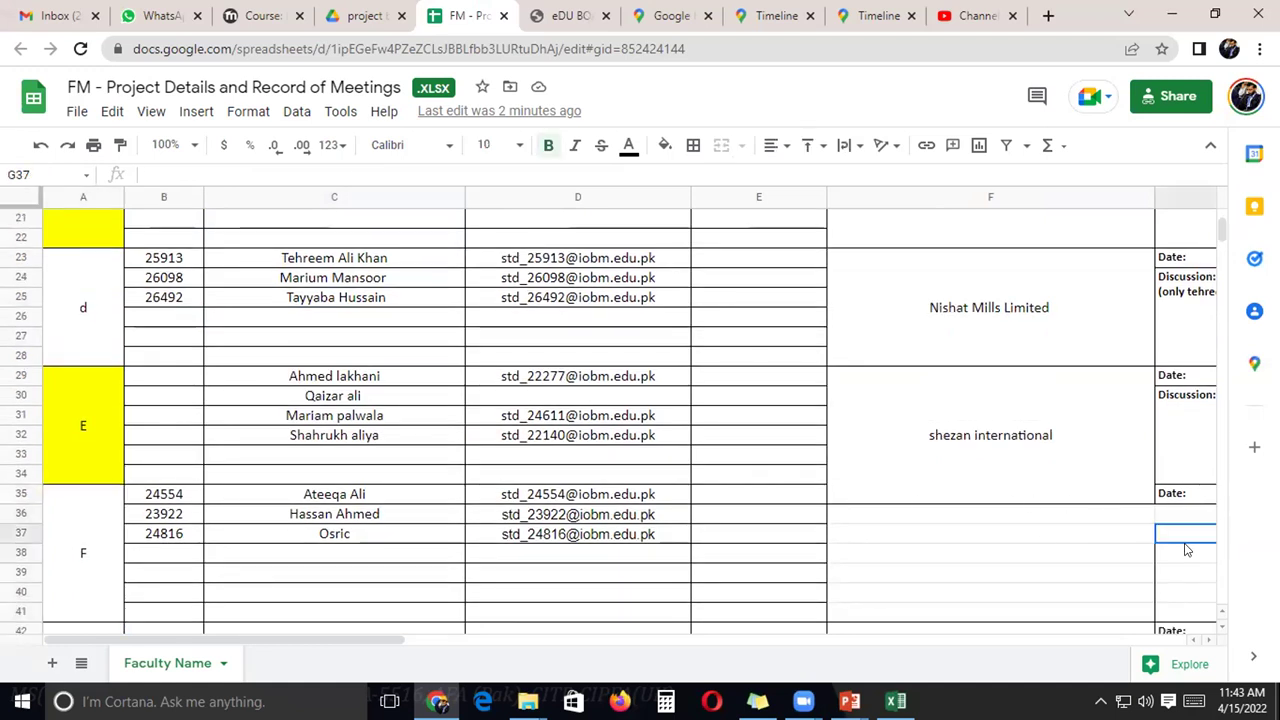
left_click(380, 534)
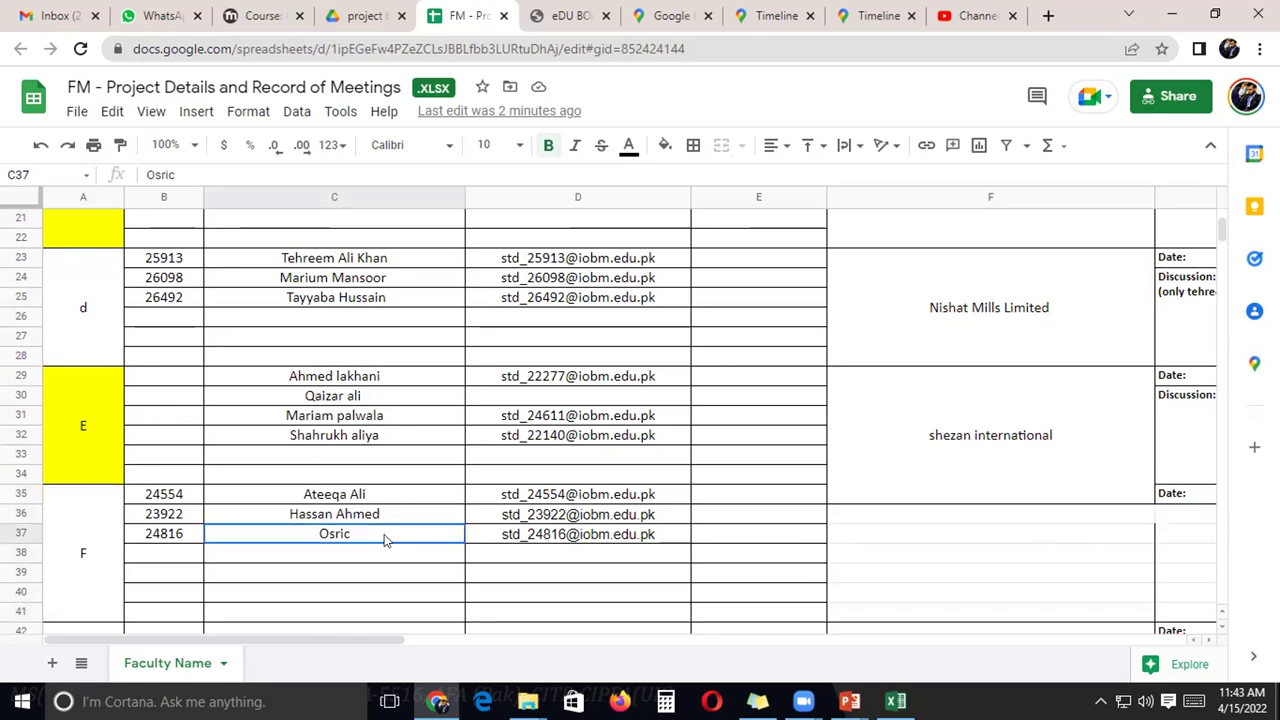
left_click(362, 556)
left_click(108, 525)
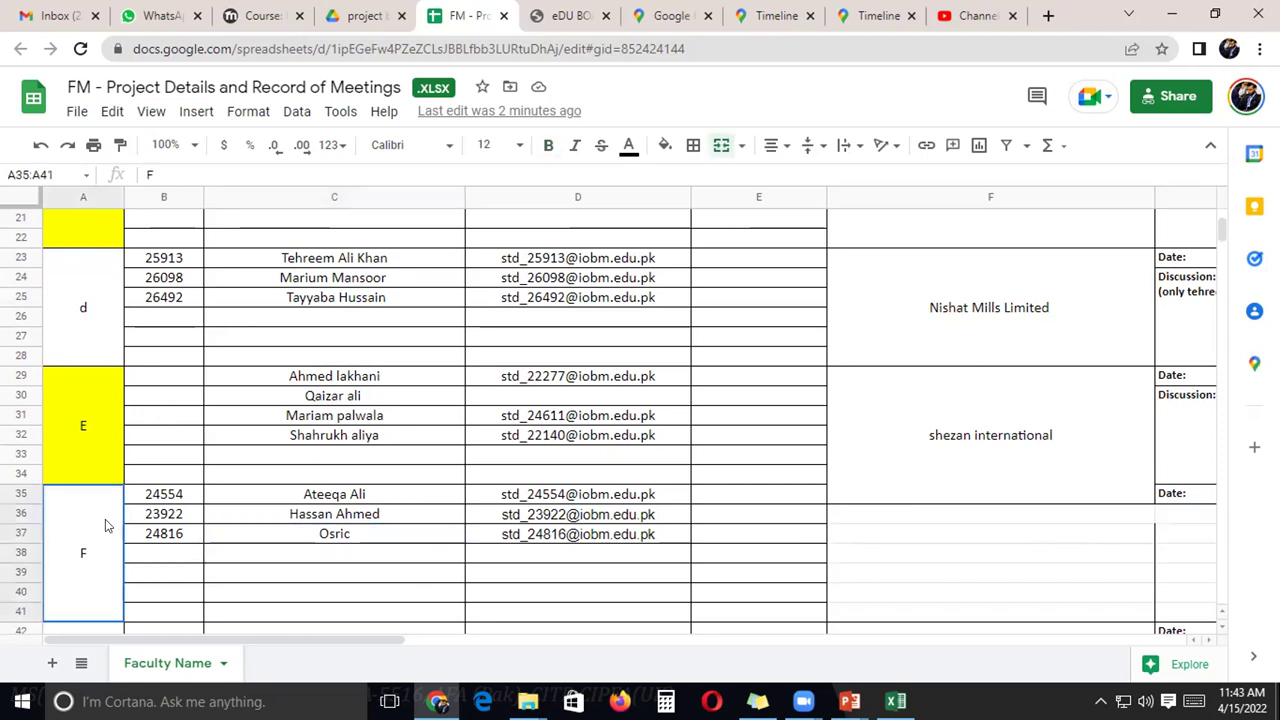
left_click(662, 146)
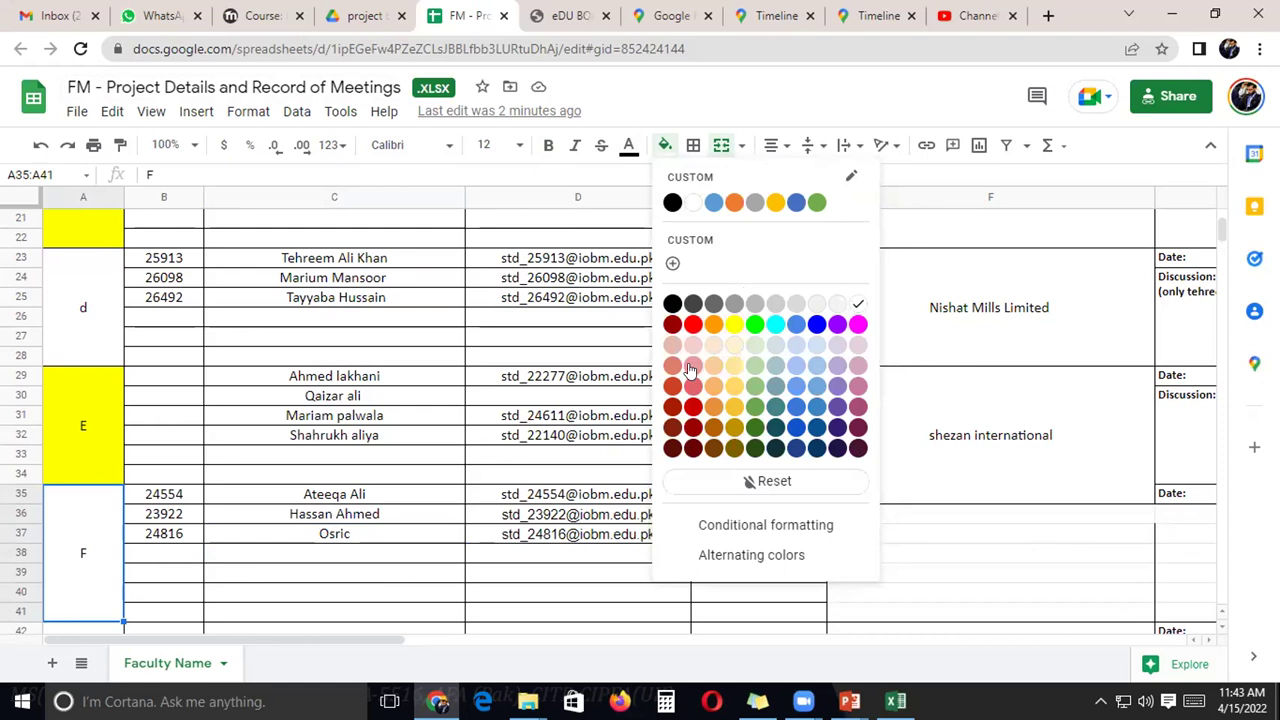
left_click(691, 367)
Fill the label cell of group b, the Toyota Motors group, with light red.
left_click(82, 300)
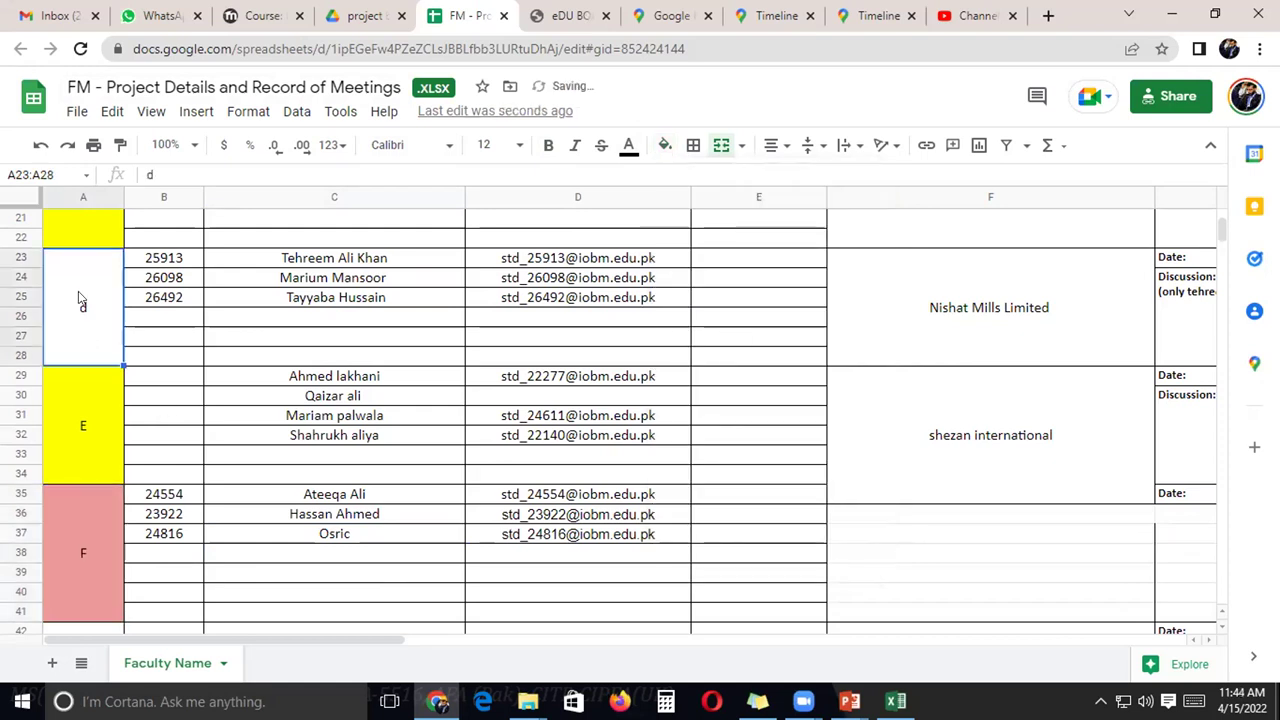
scroll(148, 357, "up", 5)
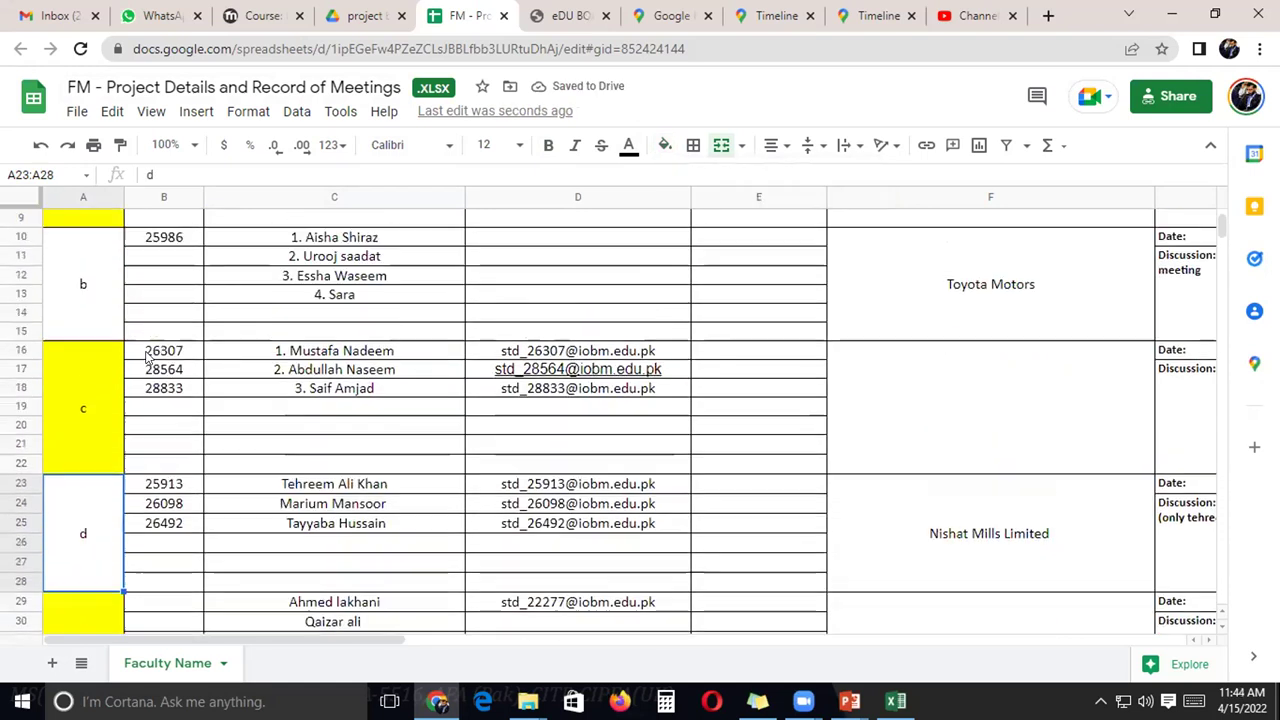
left_click(96, 278)
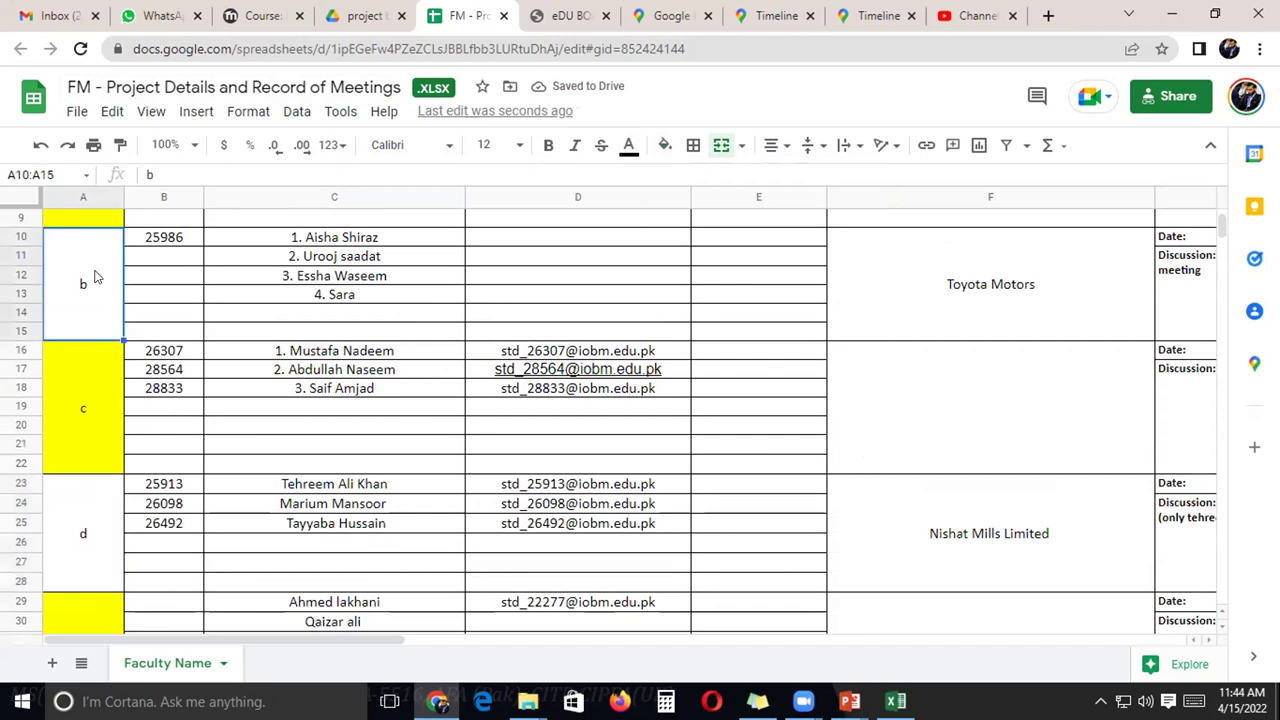
left_click(667, 146)
left_click(679, 360)
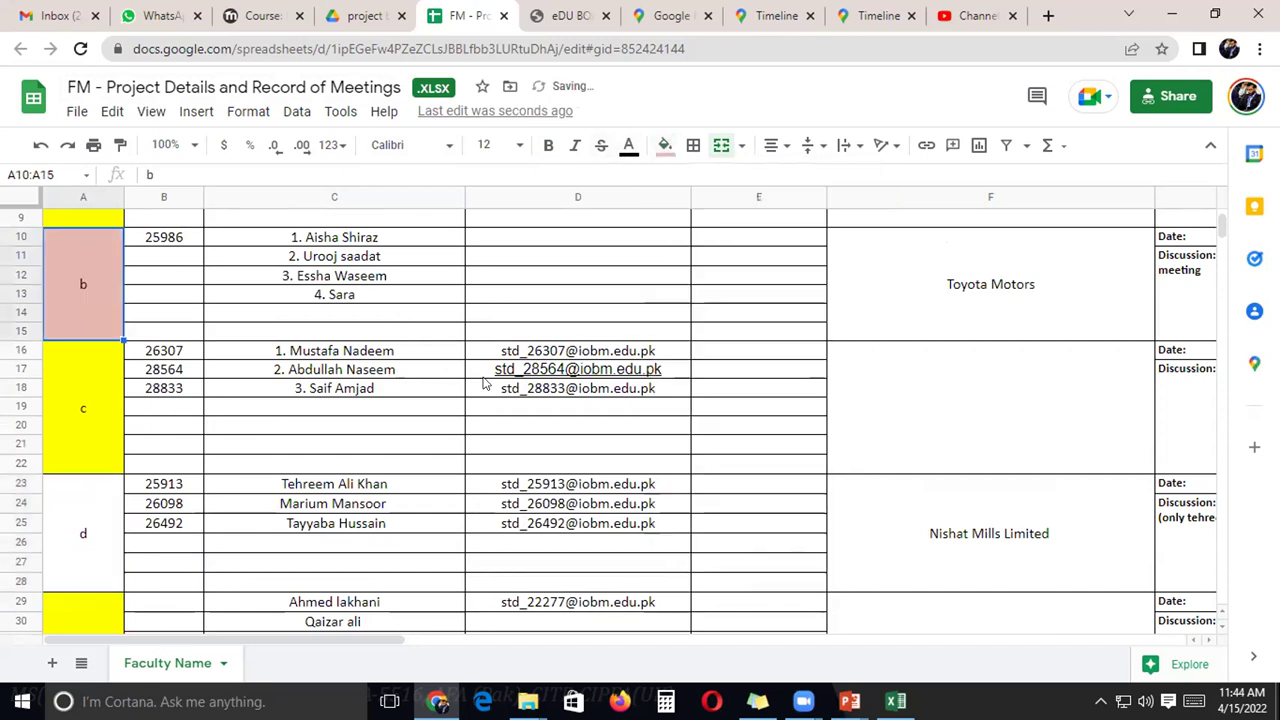
Look through the remaining groups from E down to the Archroma group's member rows.
scroll(484, 383, "down", 4)
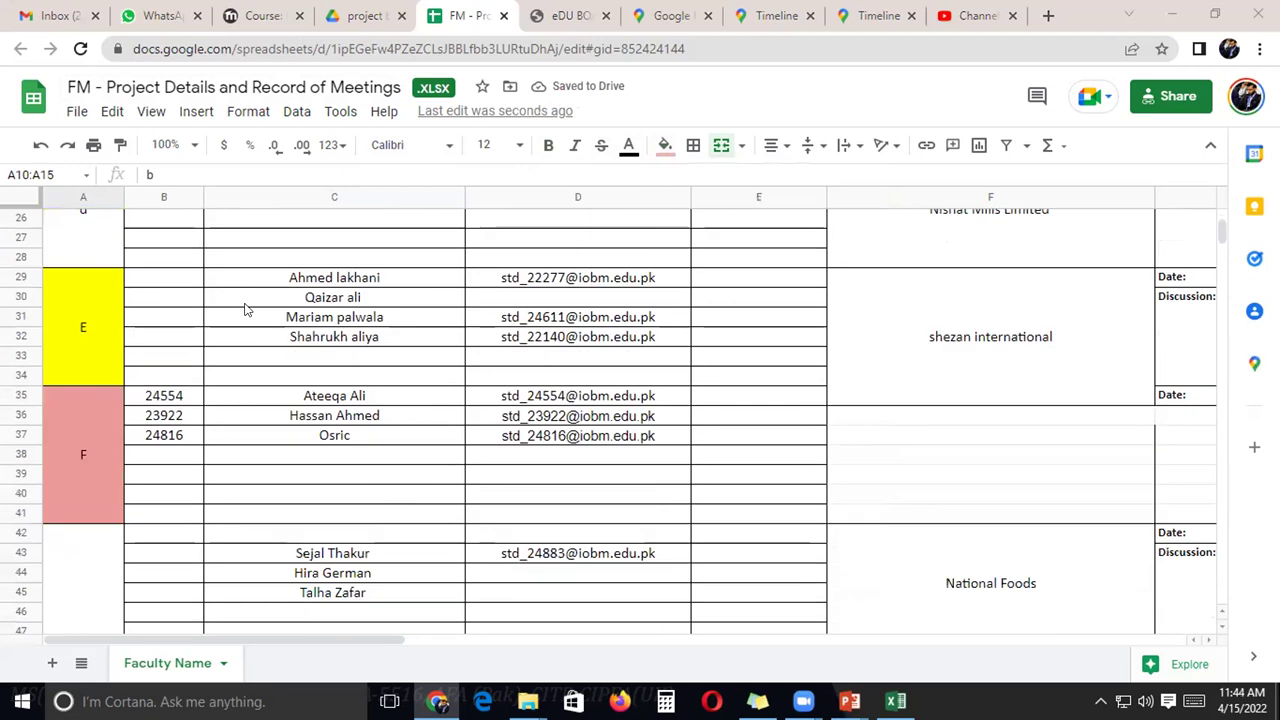
scroll(245, 310, "down", 2)
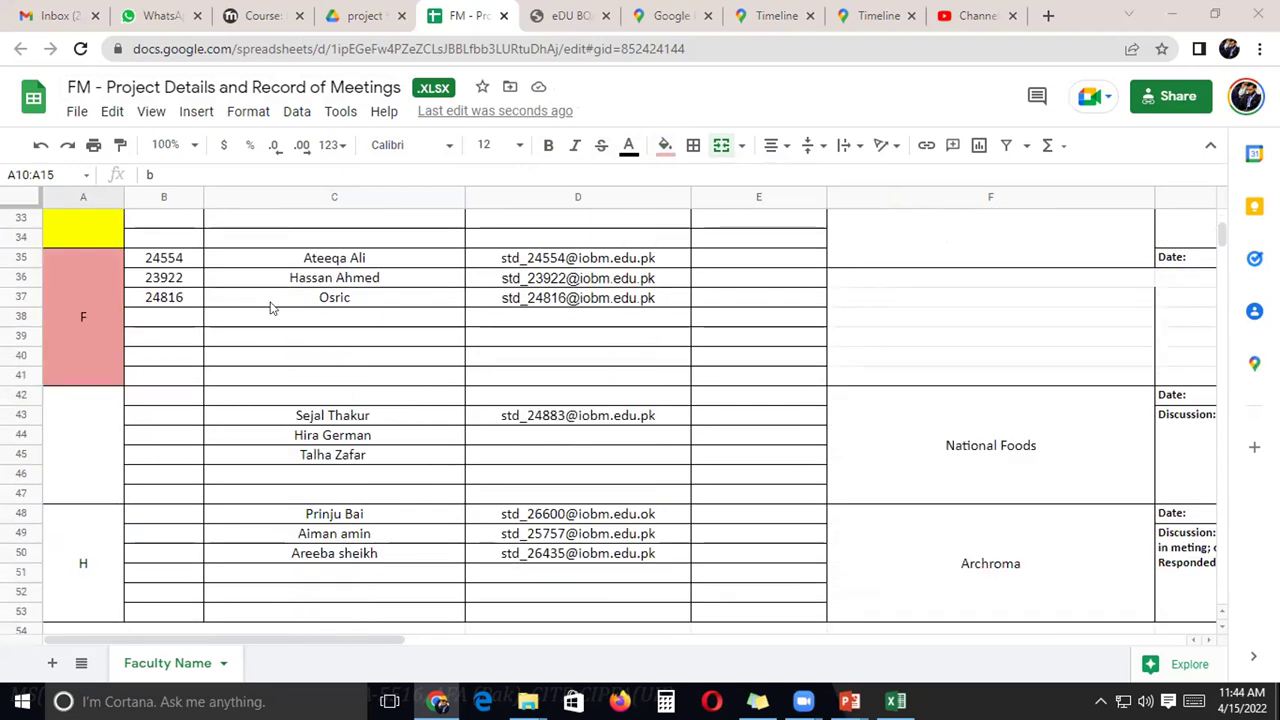
scroll(360, 400, "down", 1)
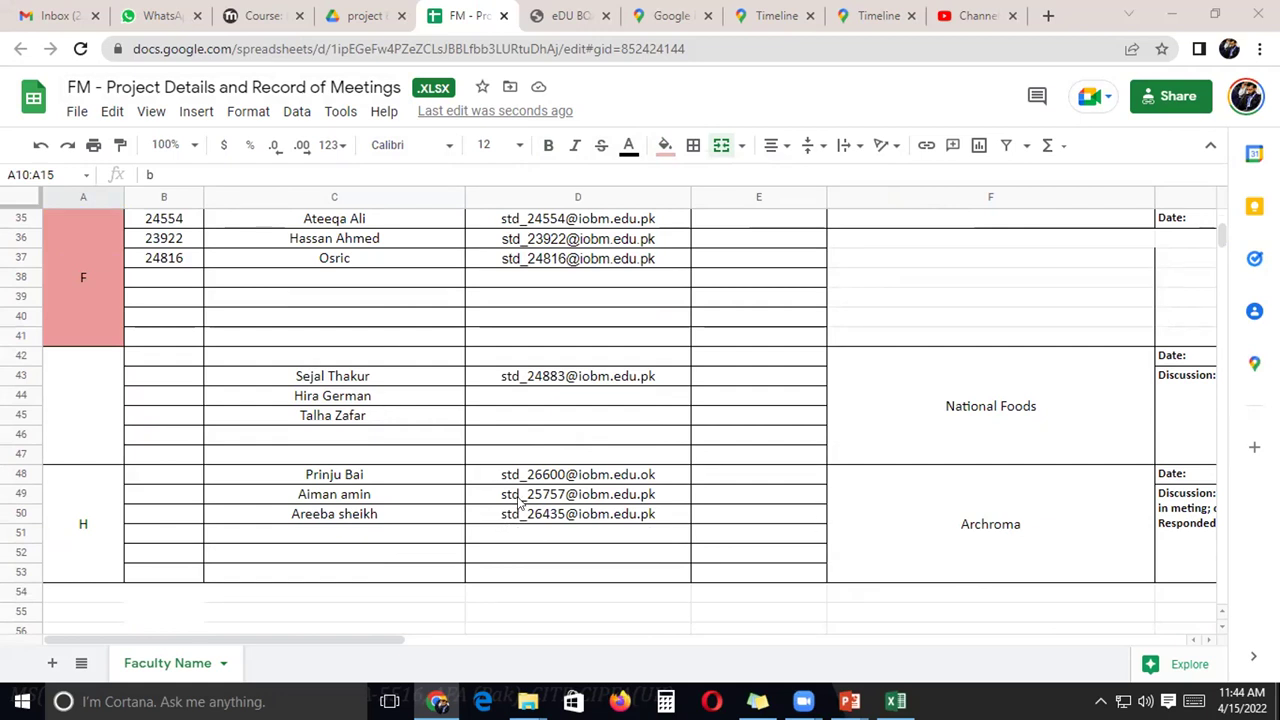
mouse_move(519, 503)
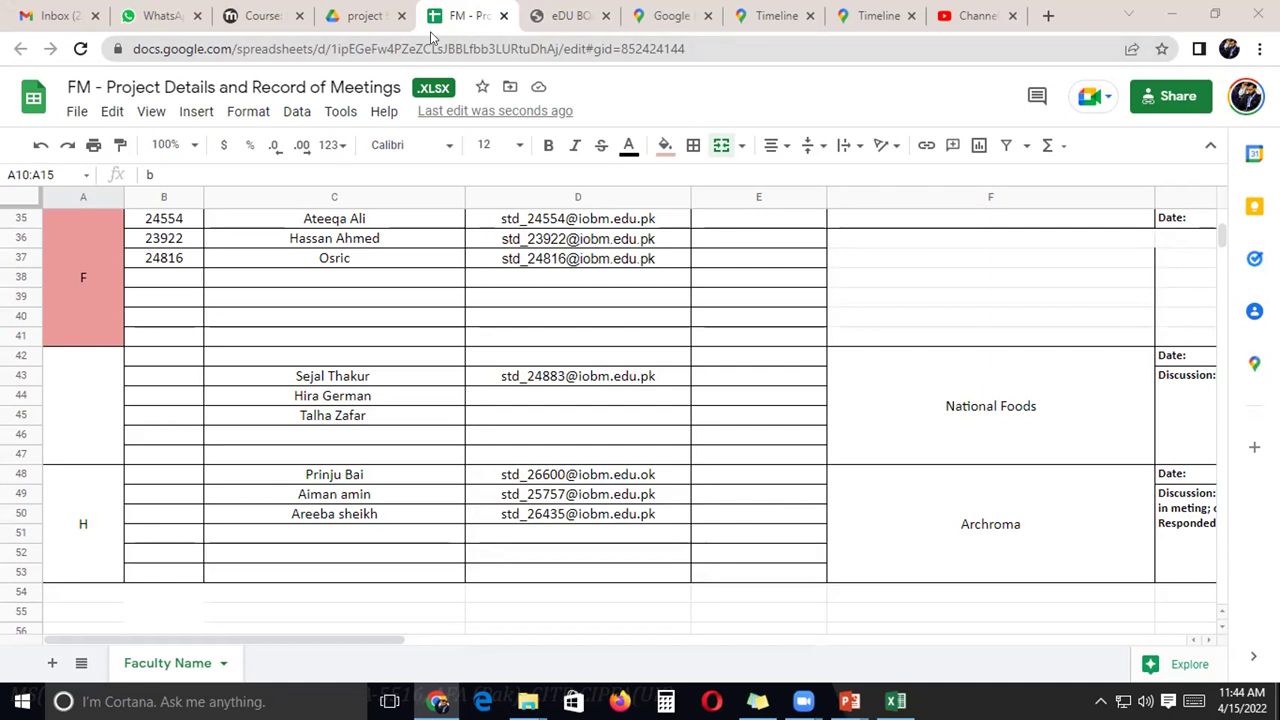
Switch to the eDU Board Services faculty portal and log in with the already filled-in credentials.
left_click(142, 15)
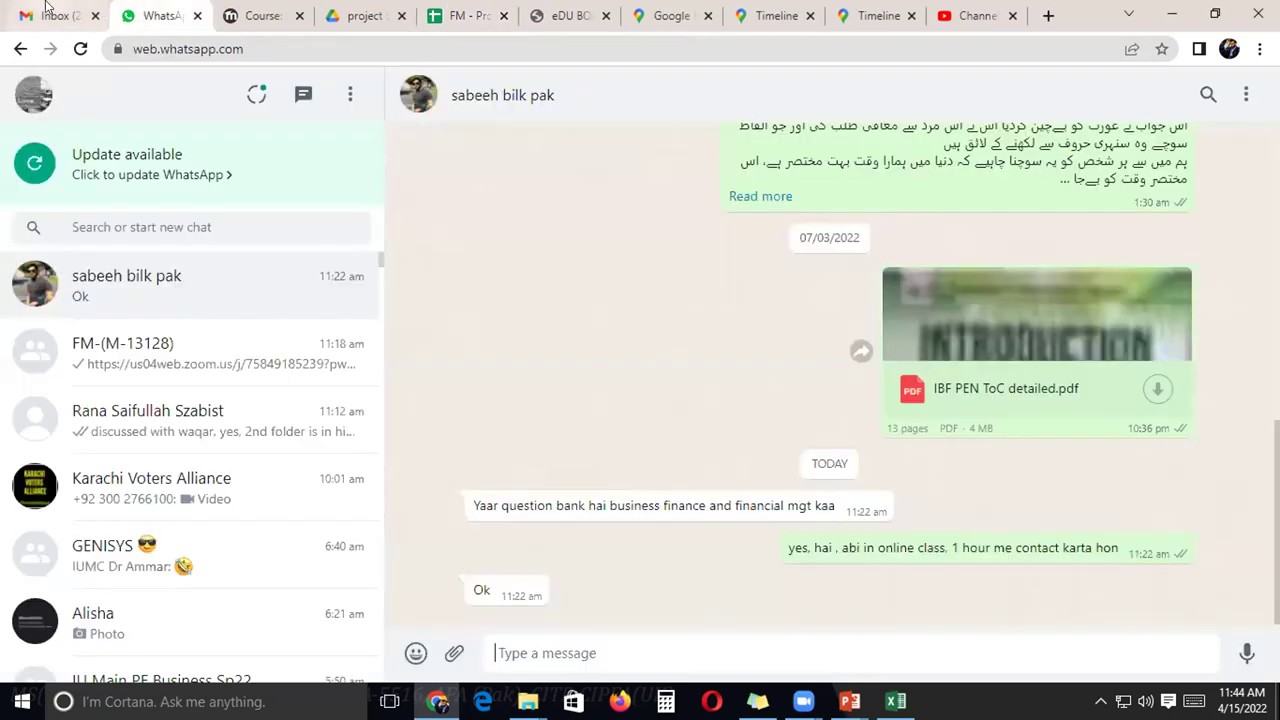
left_click(45, 8)
left_click(258, 15)
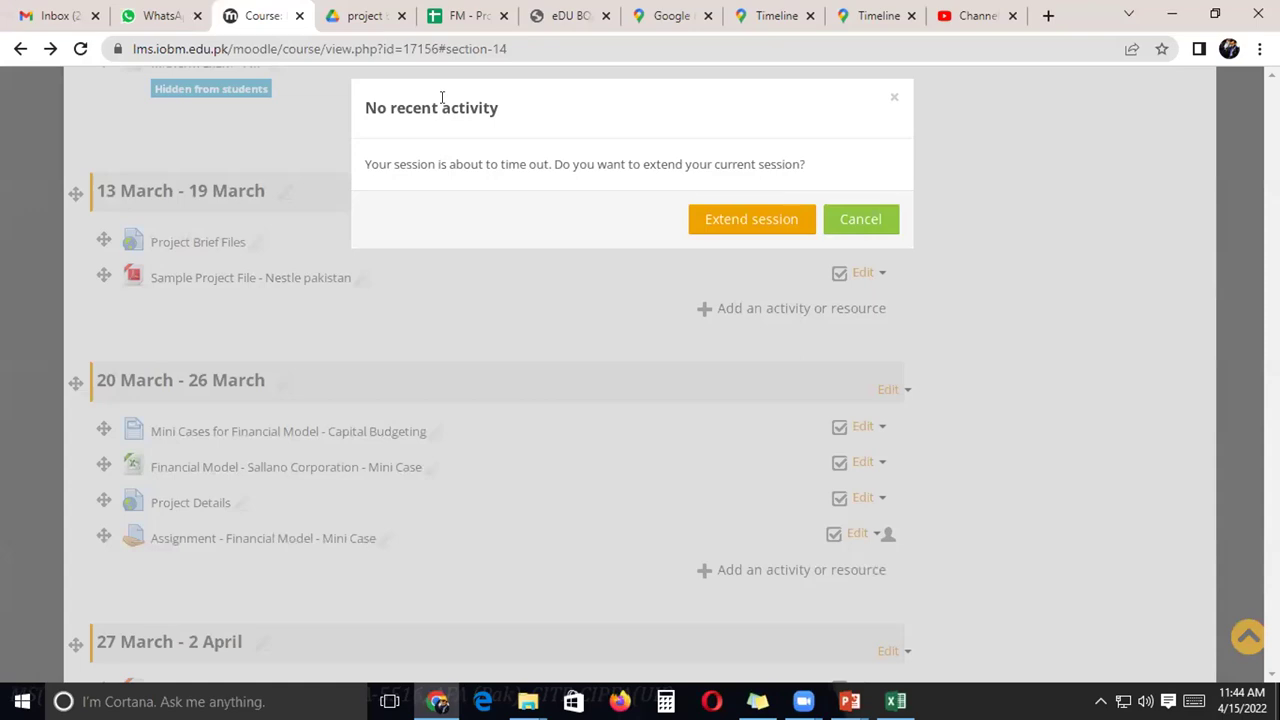
left_click(555, 16)
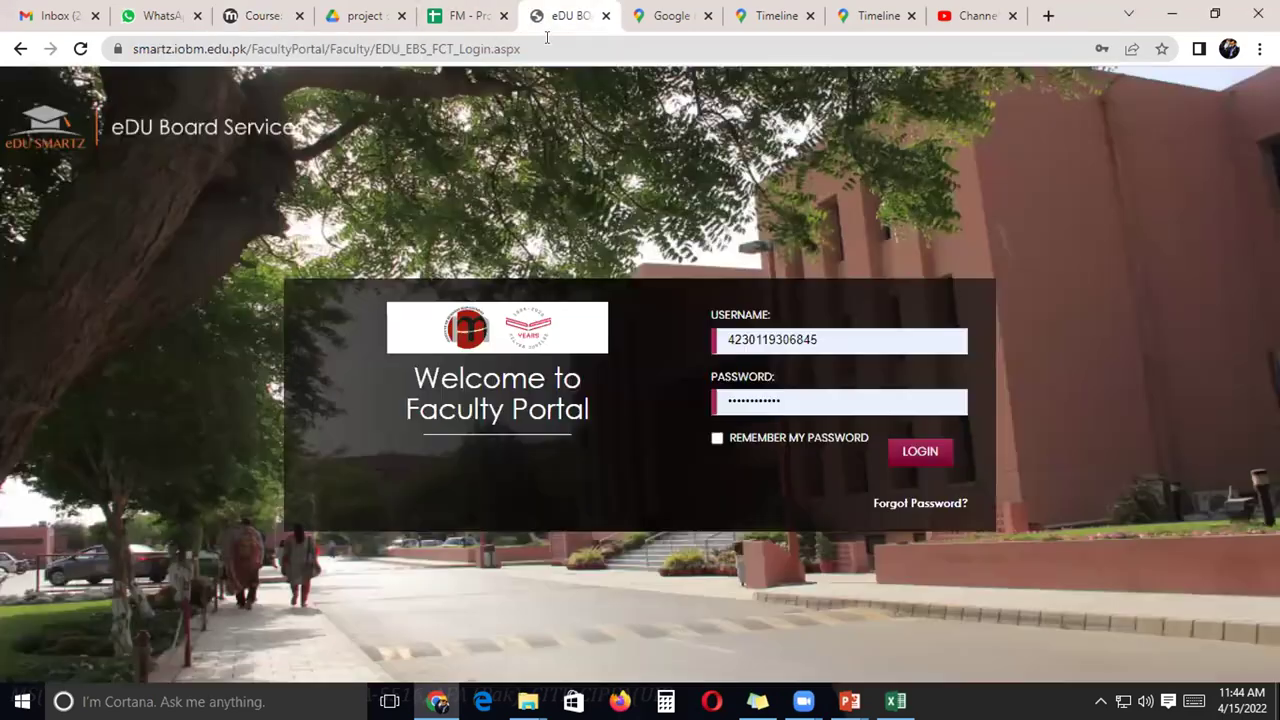
left_click(910, 450)
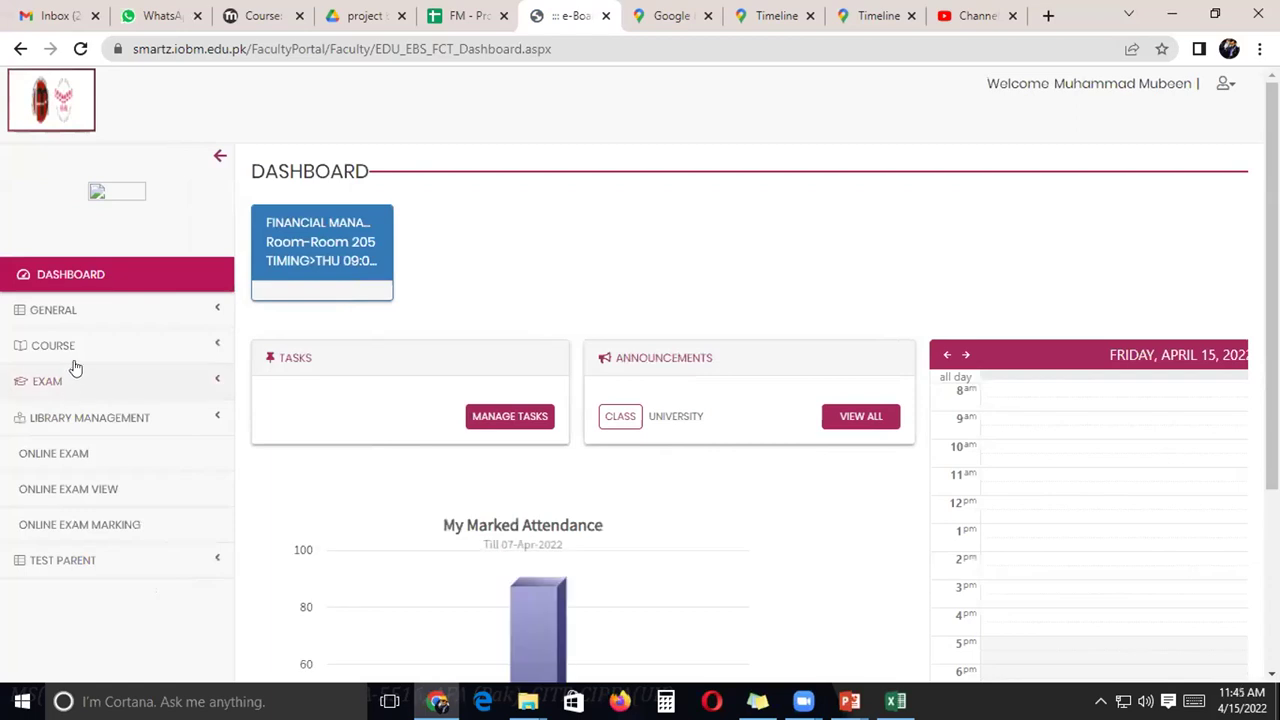
Go to the online attendance page and choose a course for student attendance.
left_click(75, 345)
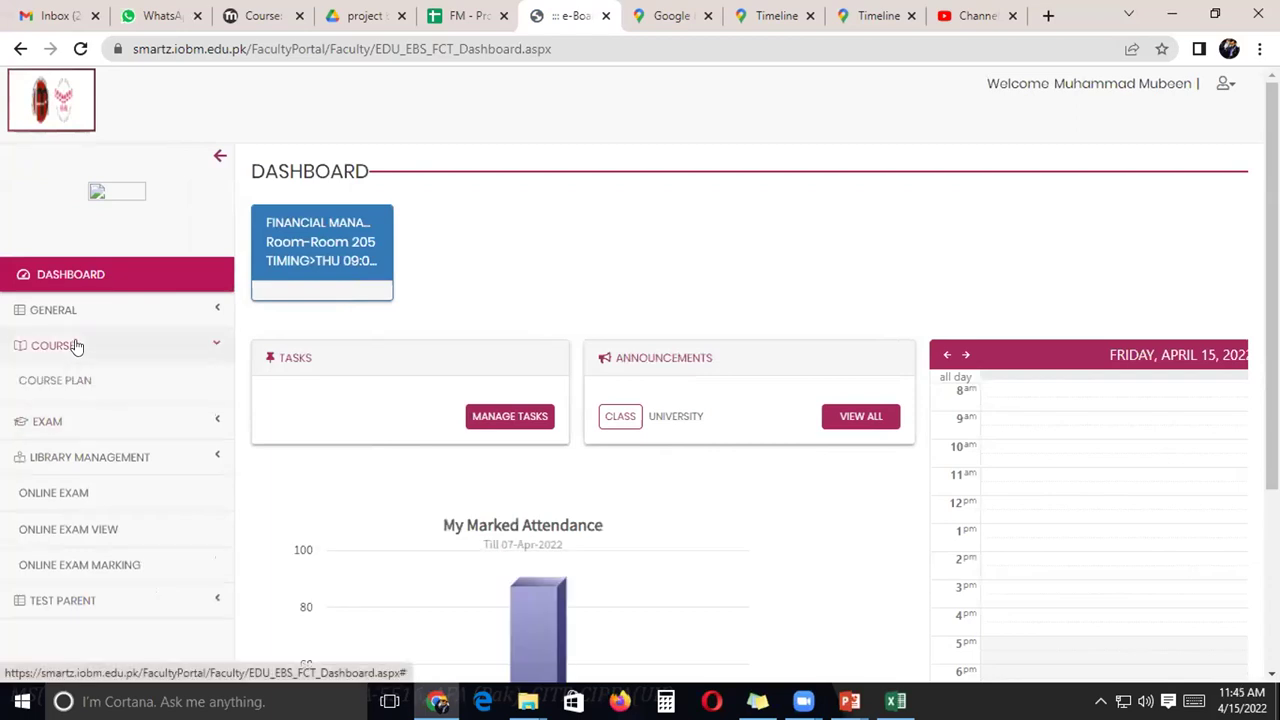
left_click(74, 315)
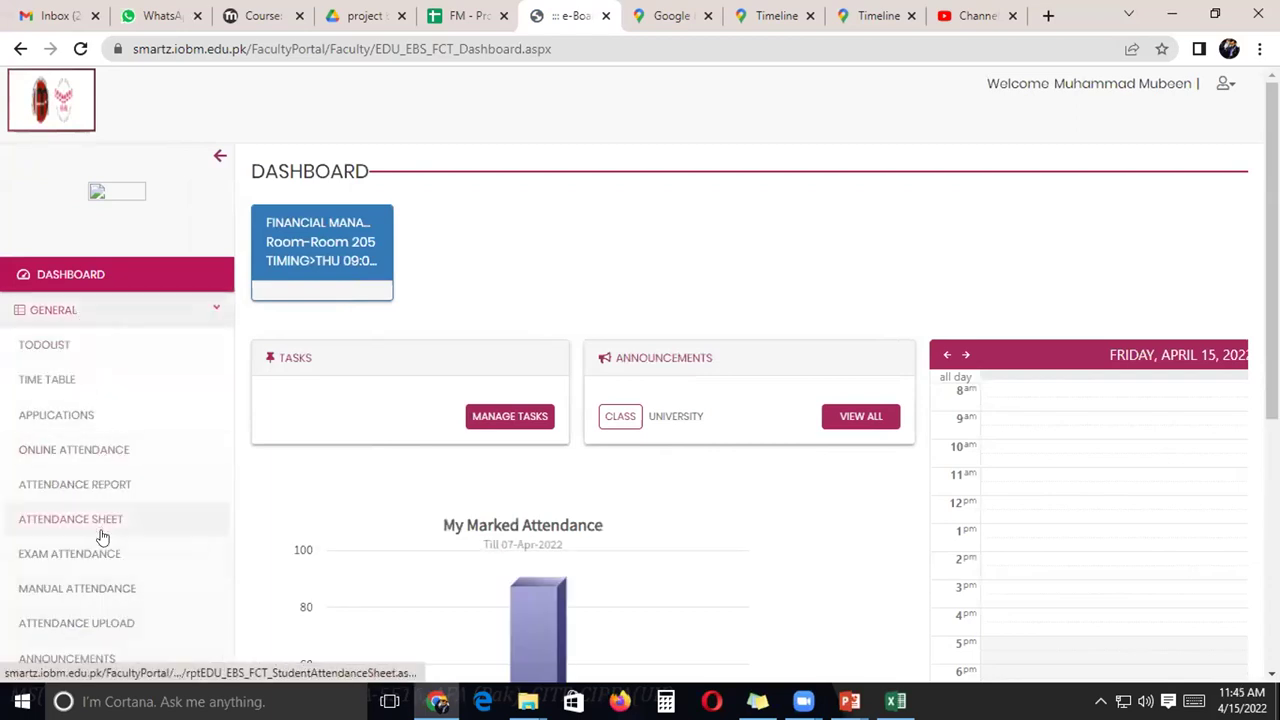
left_click(100, 450)
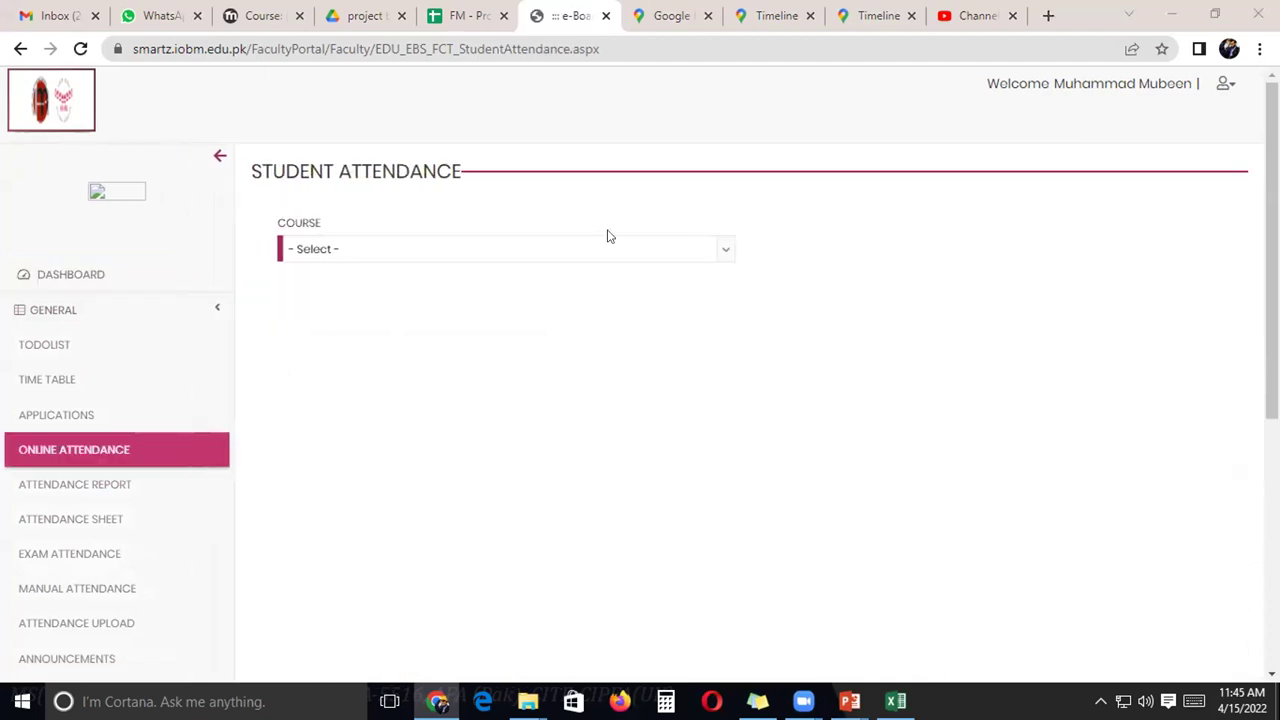
left_click(729, 249)
left_click(620, 287)
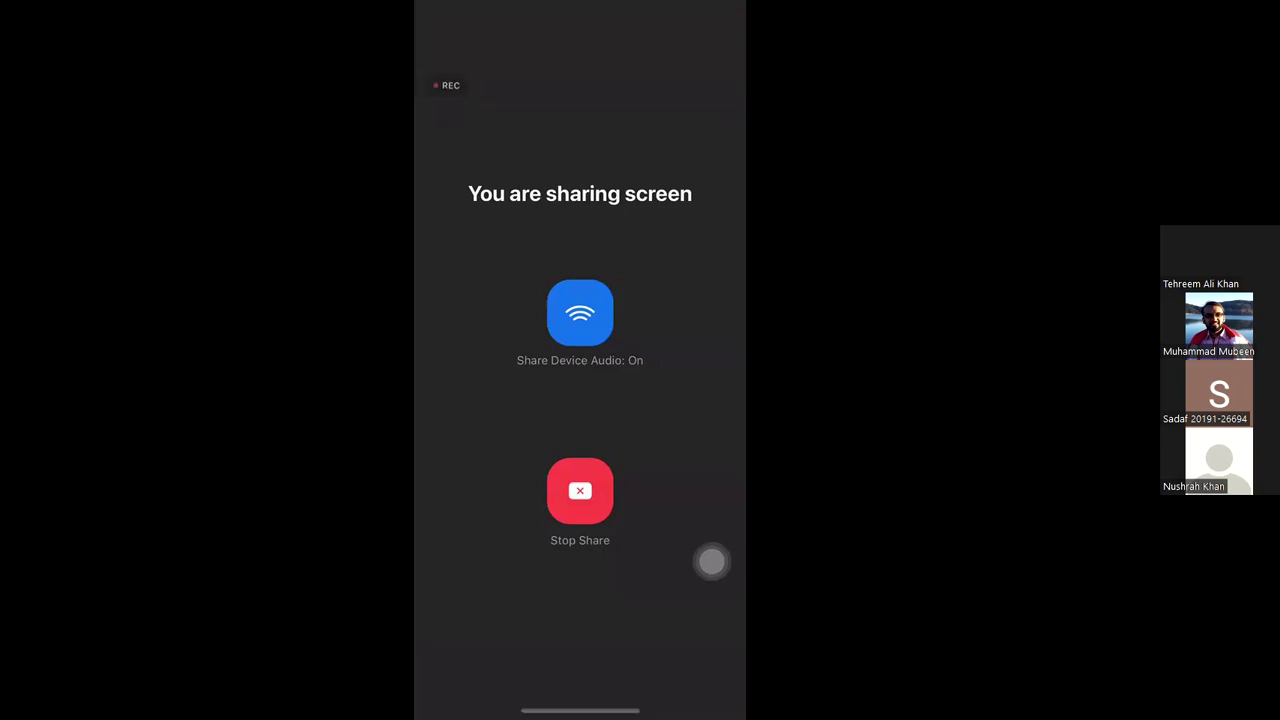
Leave the screen-sharing page for the phone's home screen and open an app.
left_click_drag(580, 711, 580, 420)
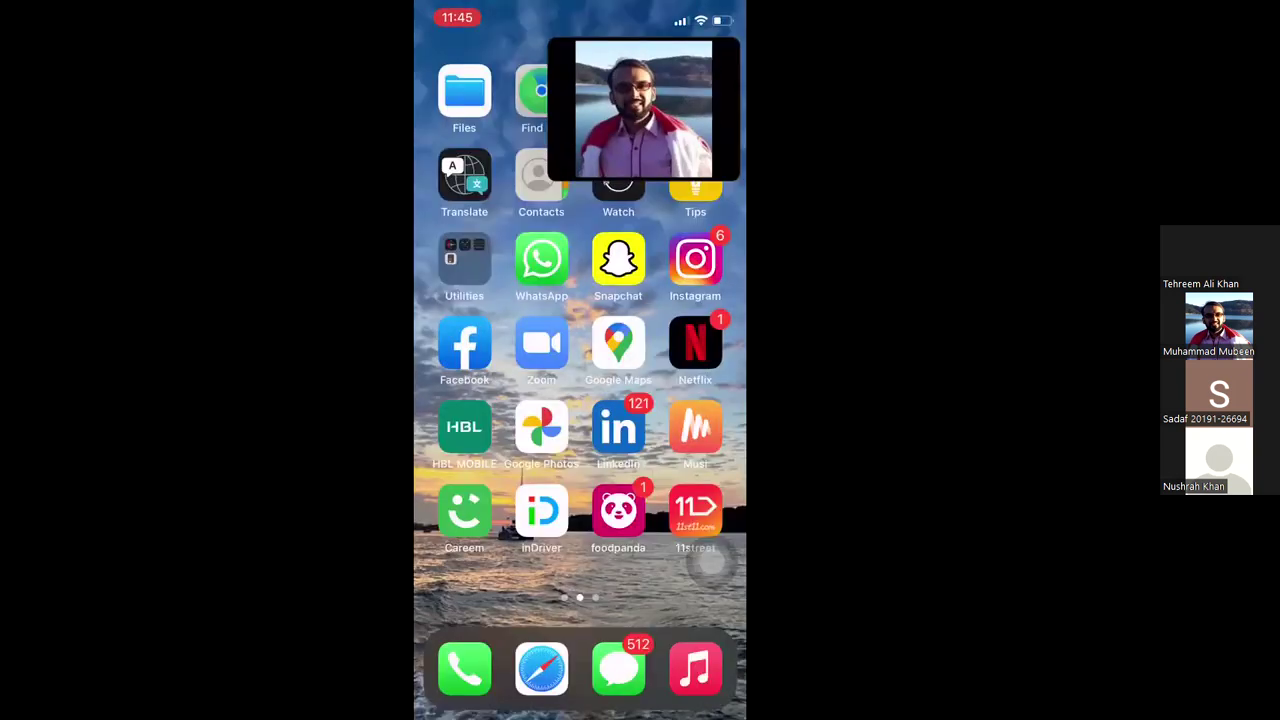
left_click(469, 424)
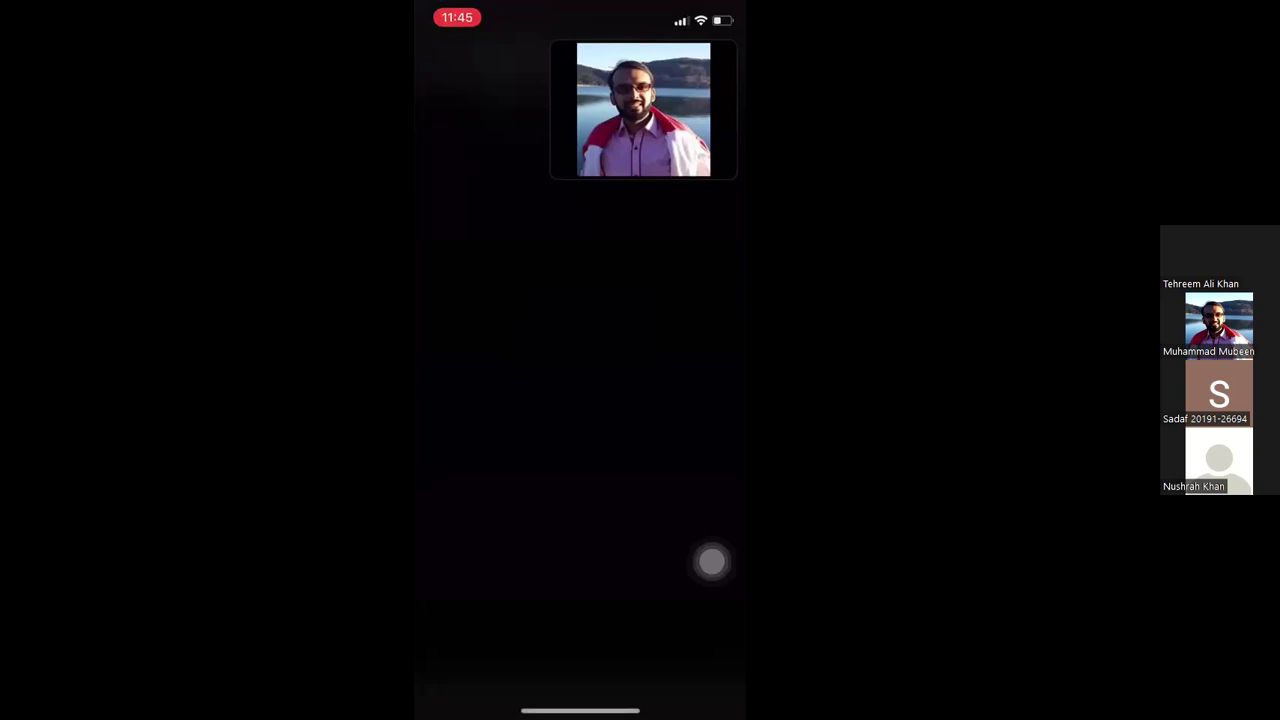
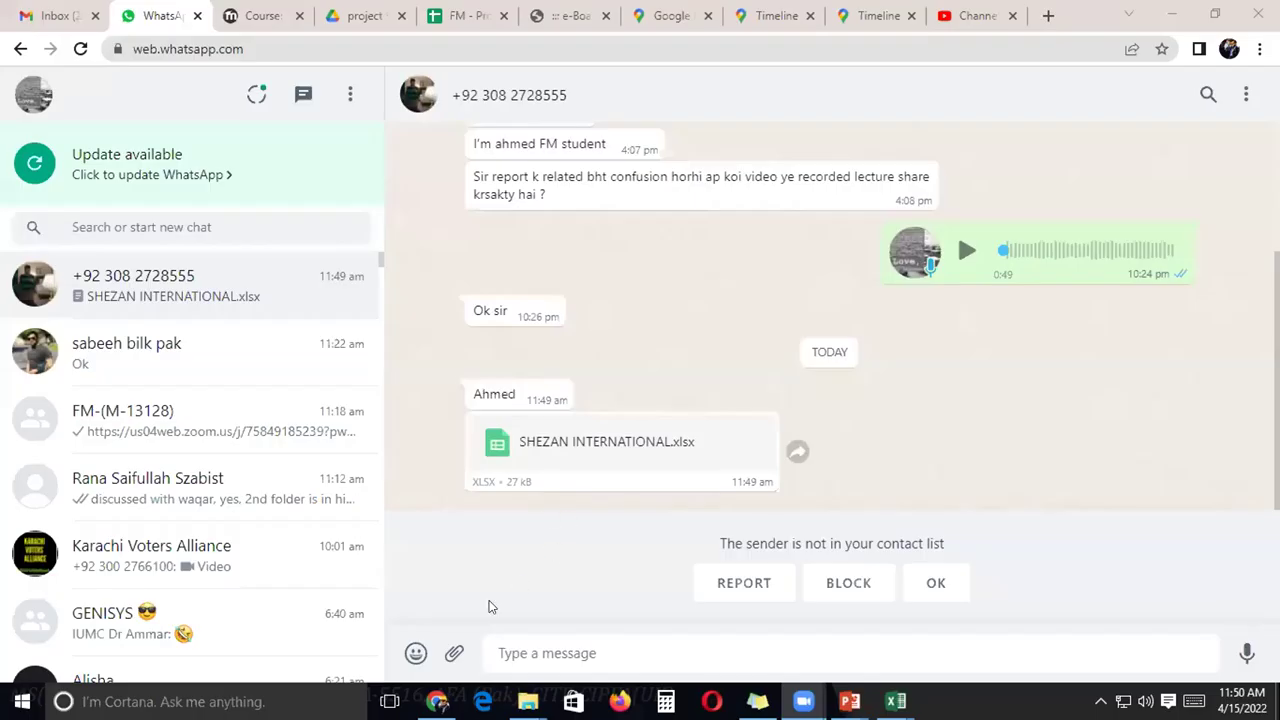
Return from the WhatsApp chat to the meetings record spreadsheet in the browser.
left_click(389, 701)
left_click(437, 701)
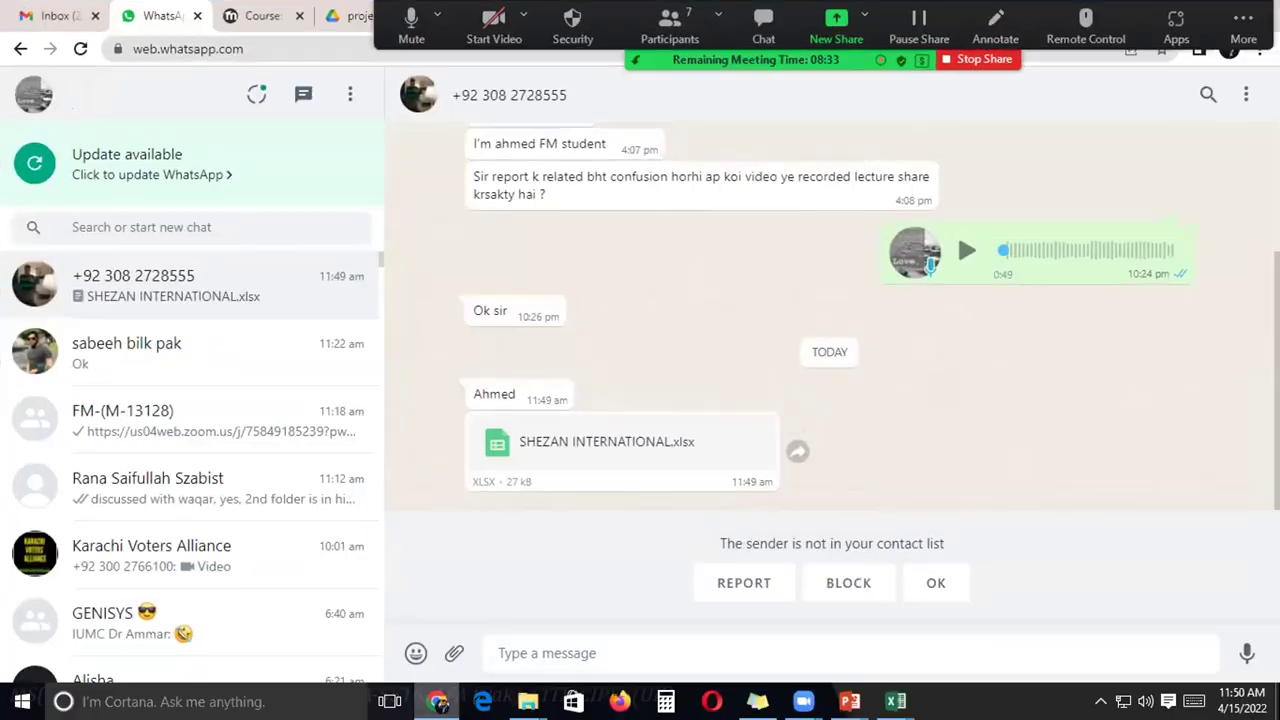
left_click(262, 15)
left_click(352, 12)
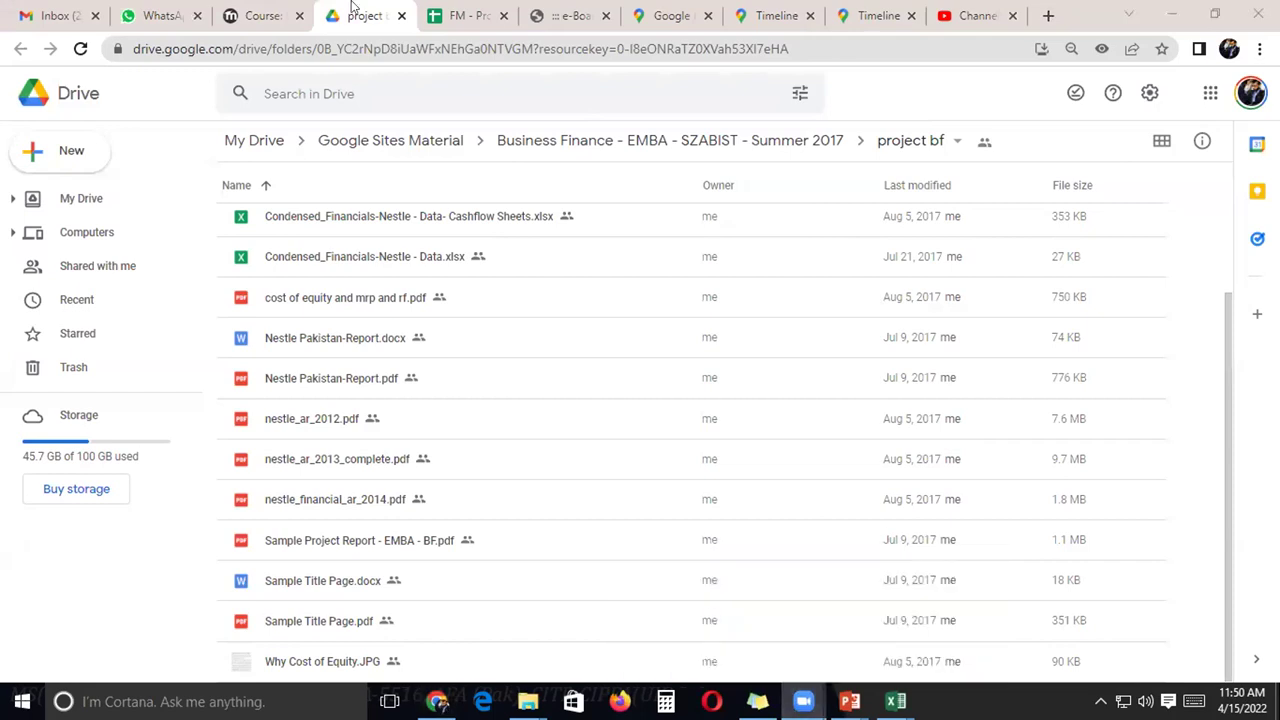
key("ctrl+Tab")
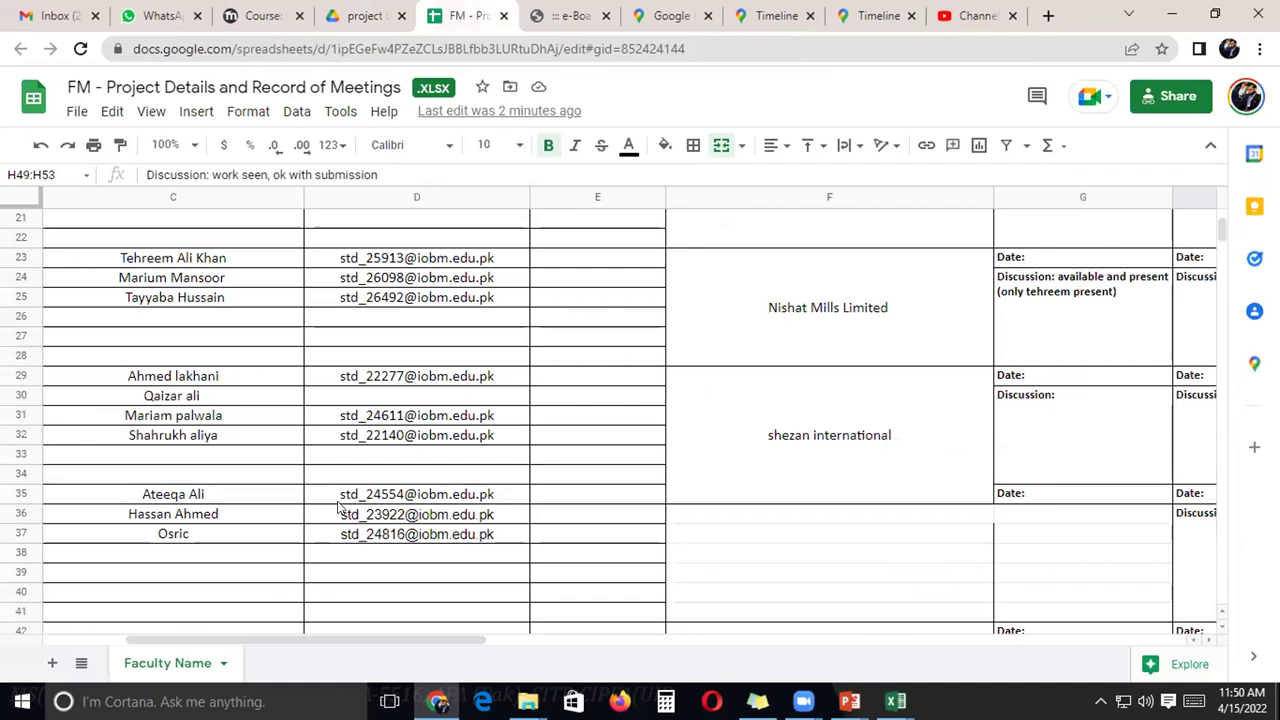
Switch to the SHEZAN INTERNATIONAL workbook in Excel and look over Sheet1.
mouse_move(896, 701)
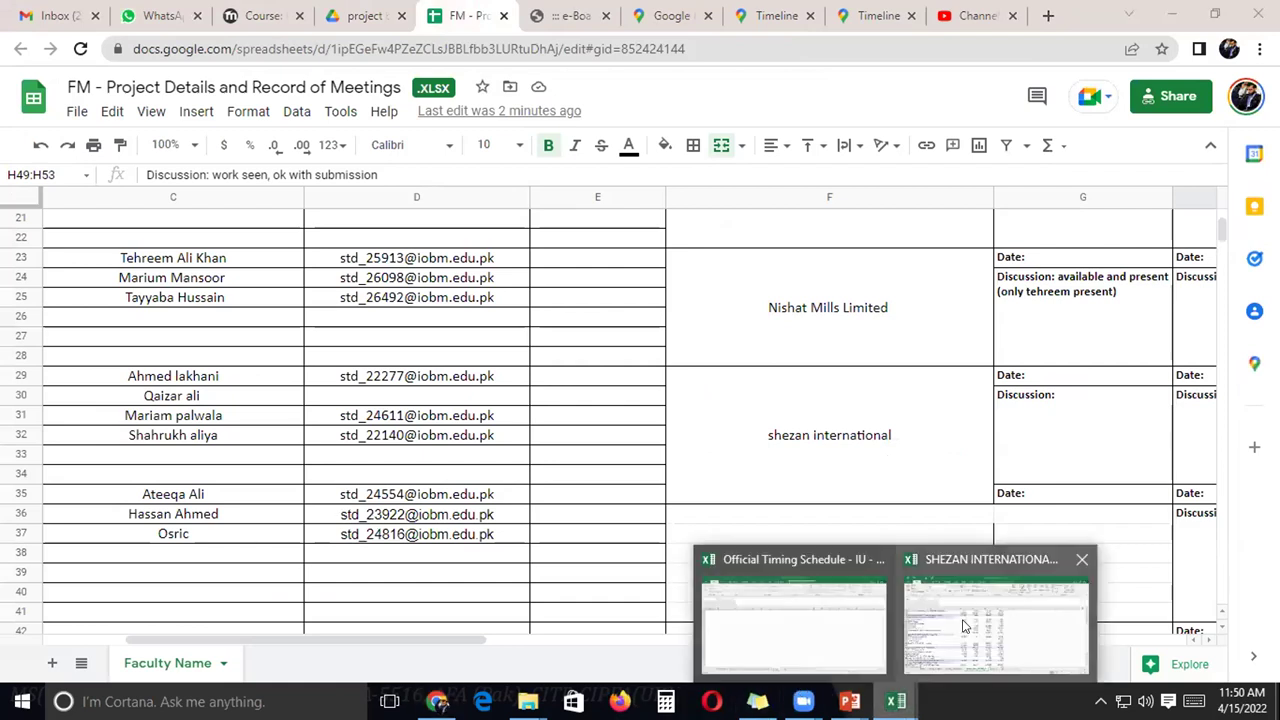
left_click(965, 626)
left_click(131, 647)
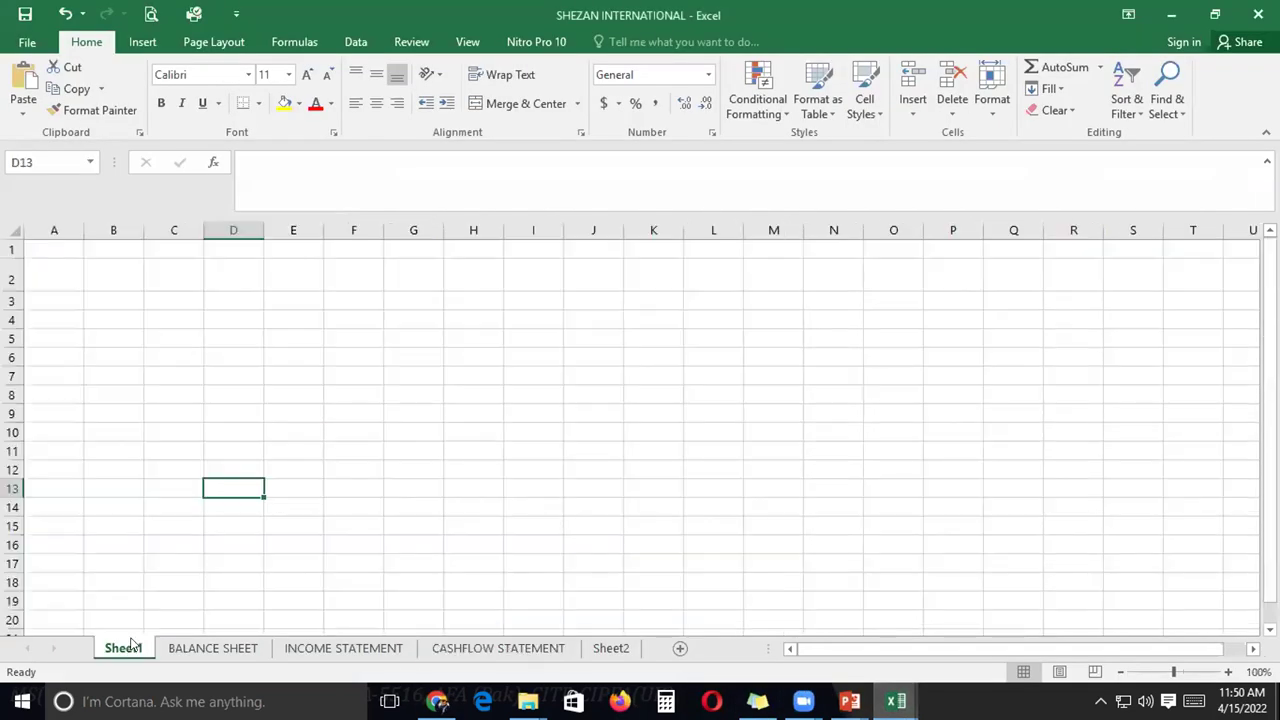
scroll(165, 495, "down", 7)
scroll(150, 564, "up", 5)
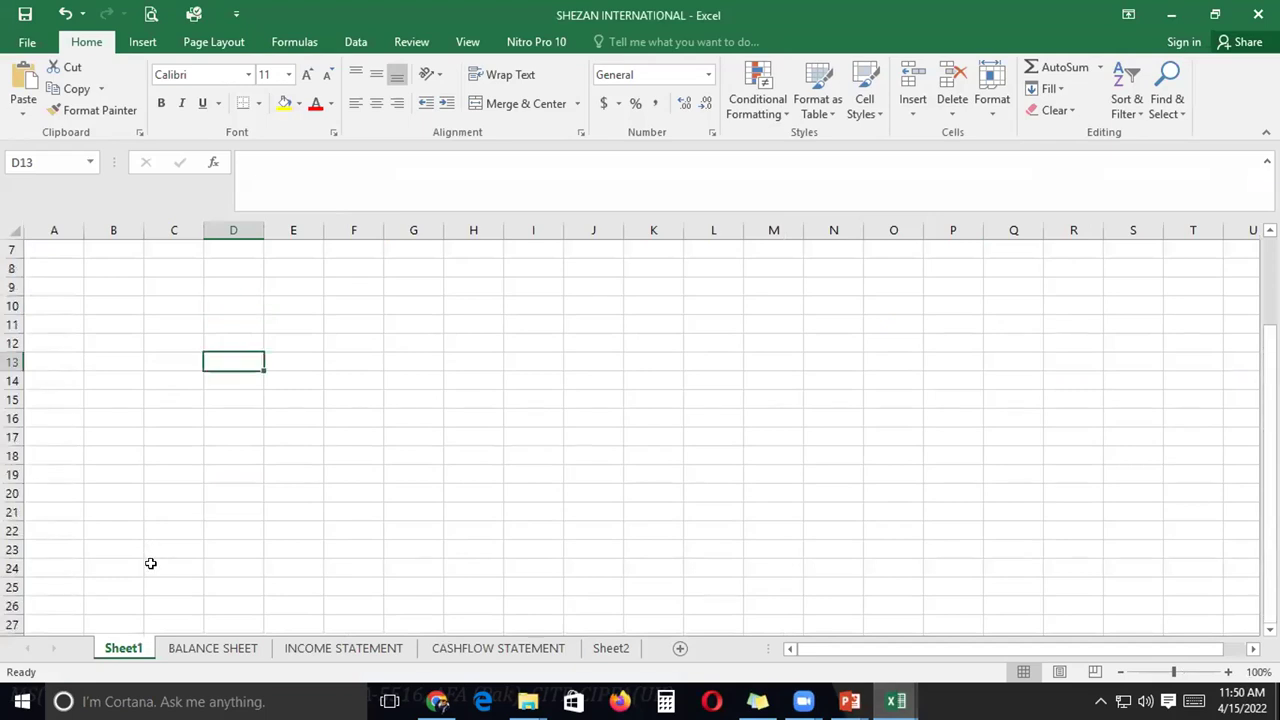
scroll(155, 545, "up", 2)
Look over the balance sheet from its first rows, including the common-size columns, and the income statement of the Shezan workbook.
left_click(213, 648)
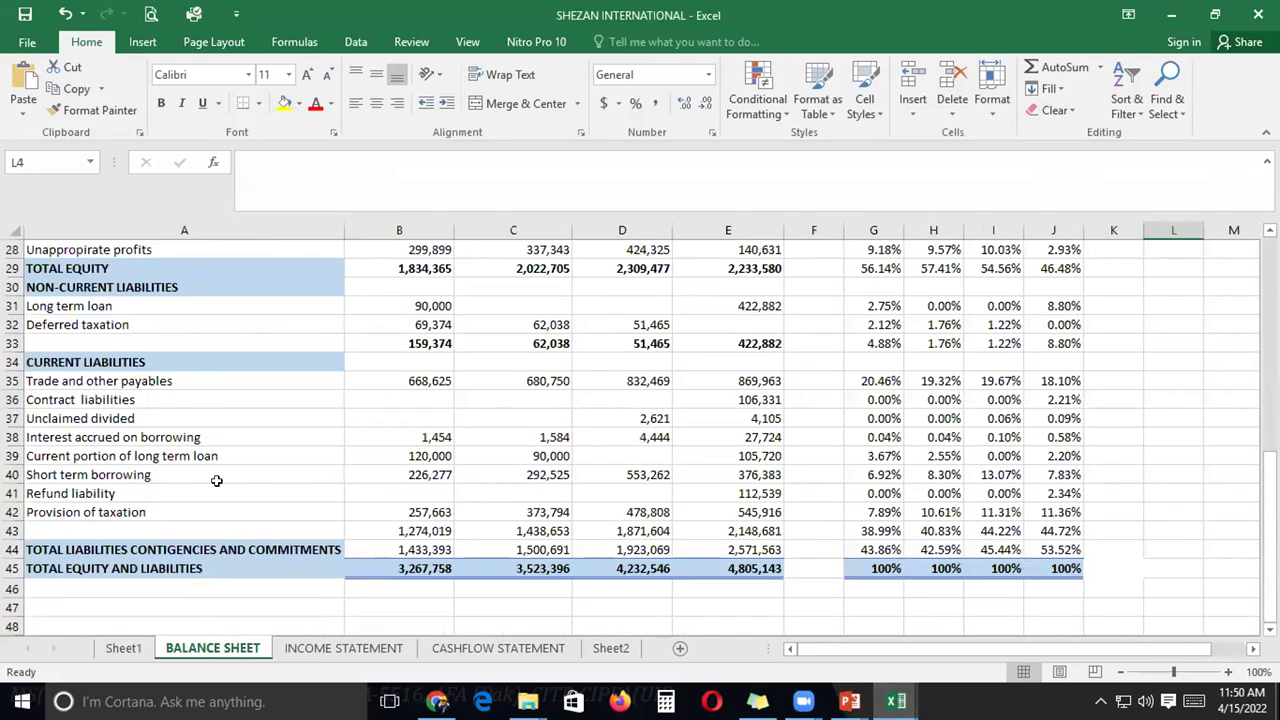
scroll(212, 384, "up", 9)
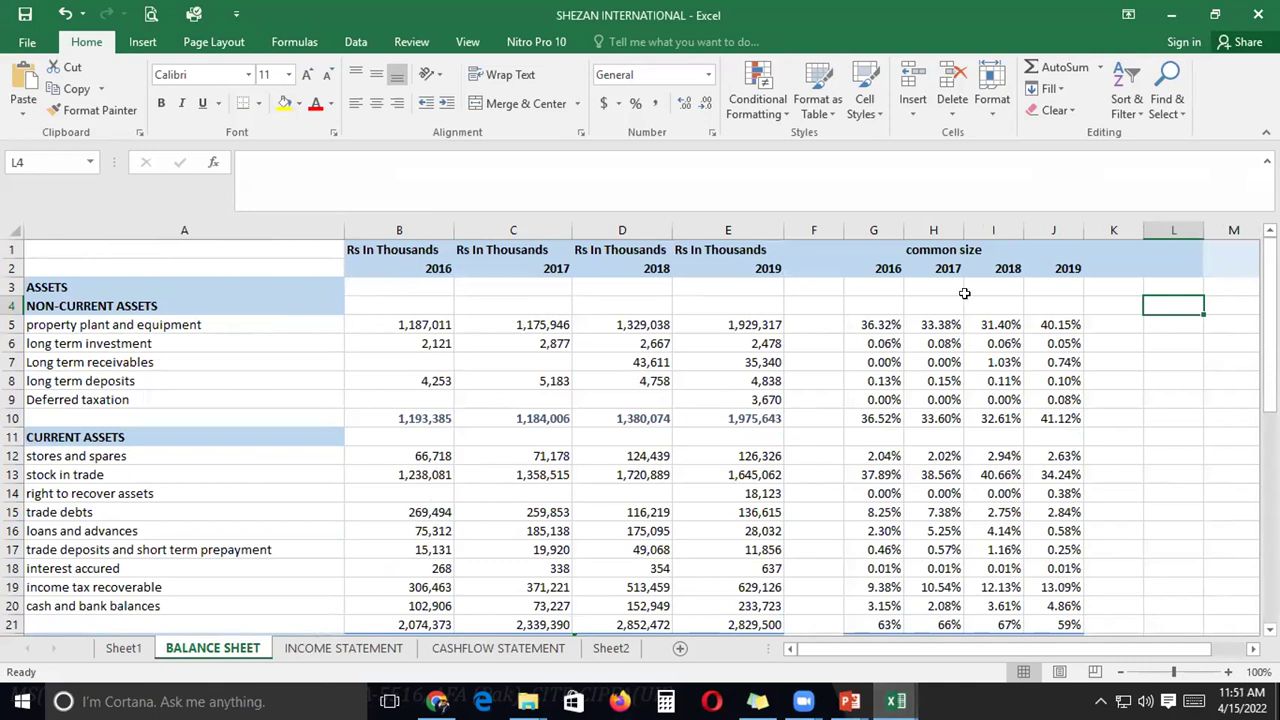
left_click(340, 652)
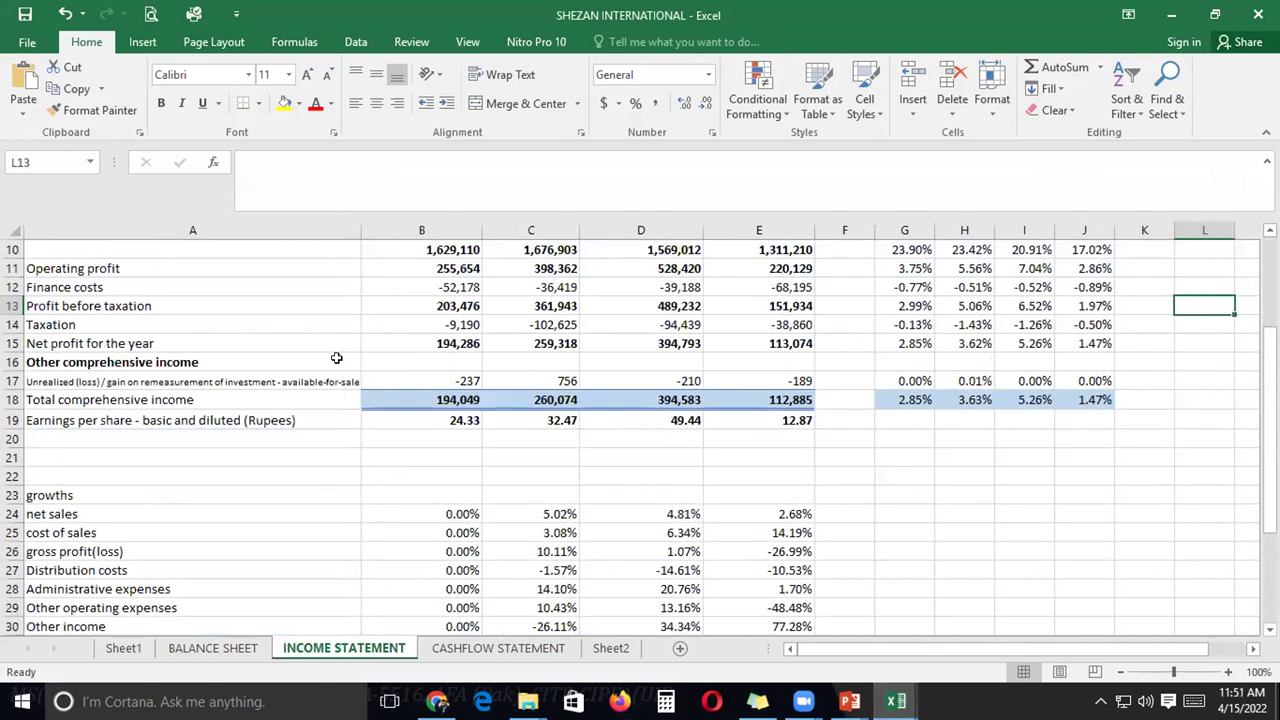
scroll(337, 358, "up", 3)
Read through the whole CASHFLOW STATEMENT sheet and check whether Sheet2 holds any content.
left_click(478, 658)
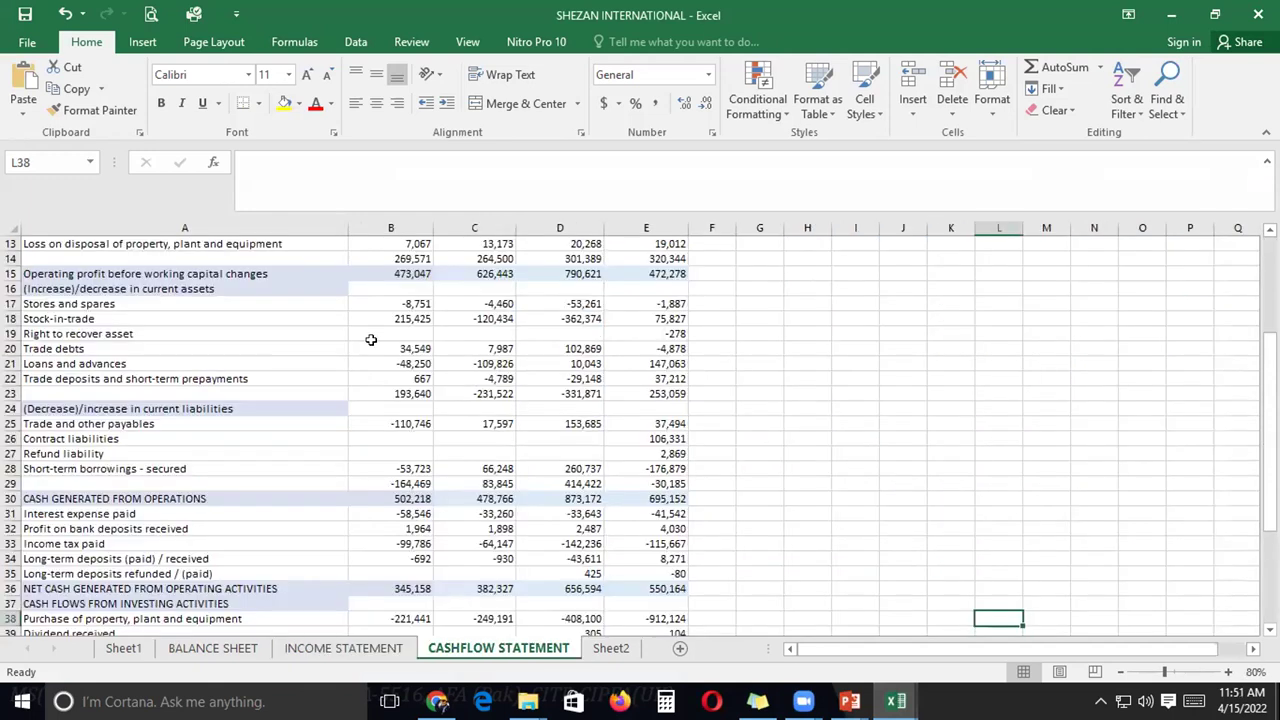
scroll(416, 390, "up", 4)
scroll(420, 390, "down", 9)
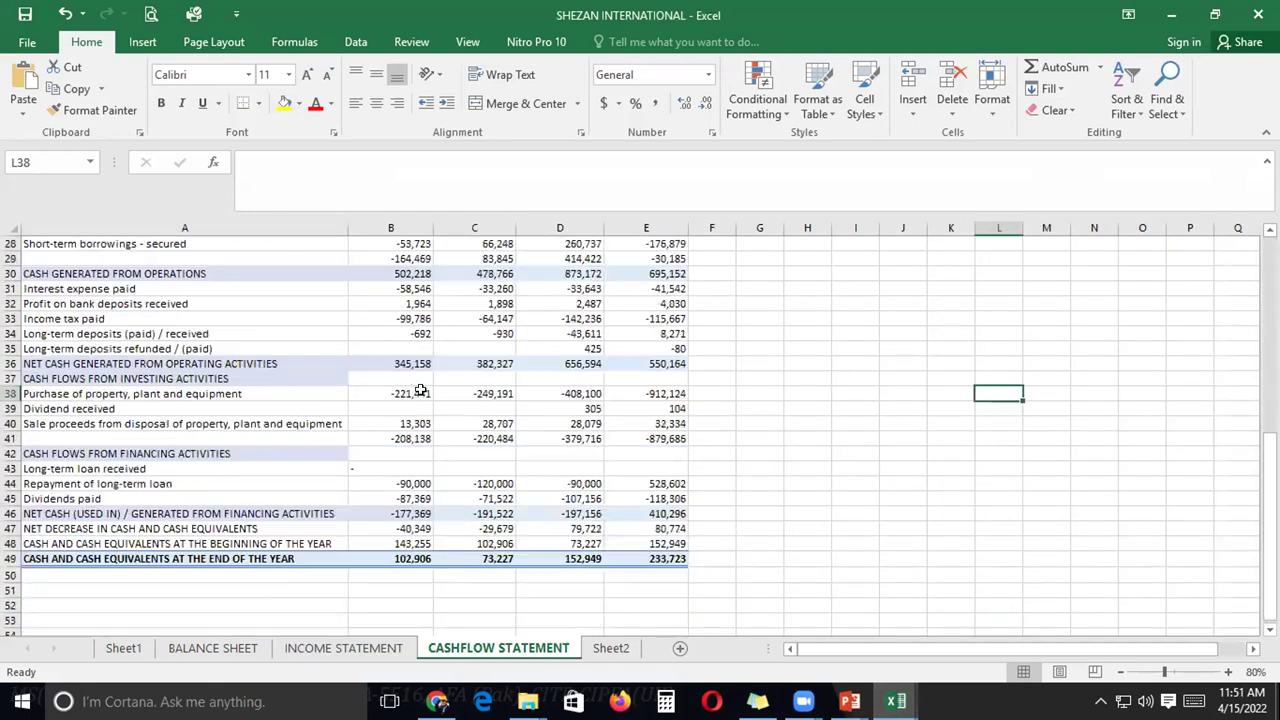
scroll(421, 390, "down", 4)
scroll(459, 516, "up", 5)
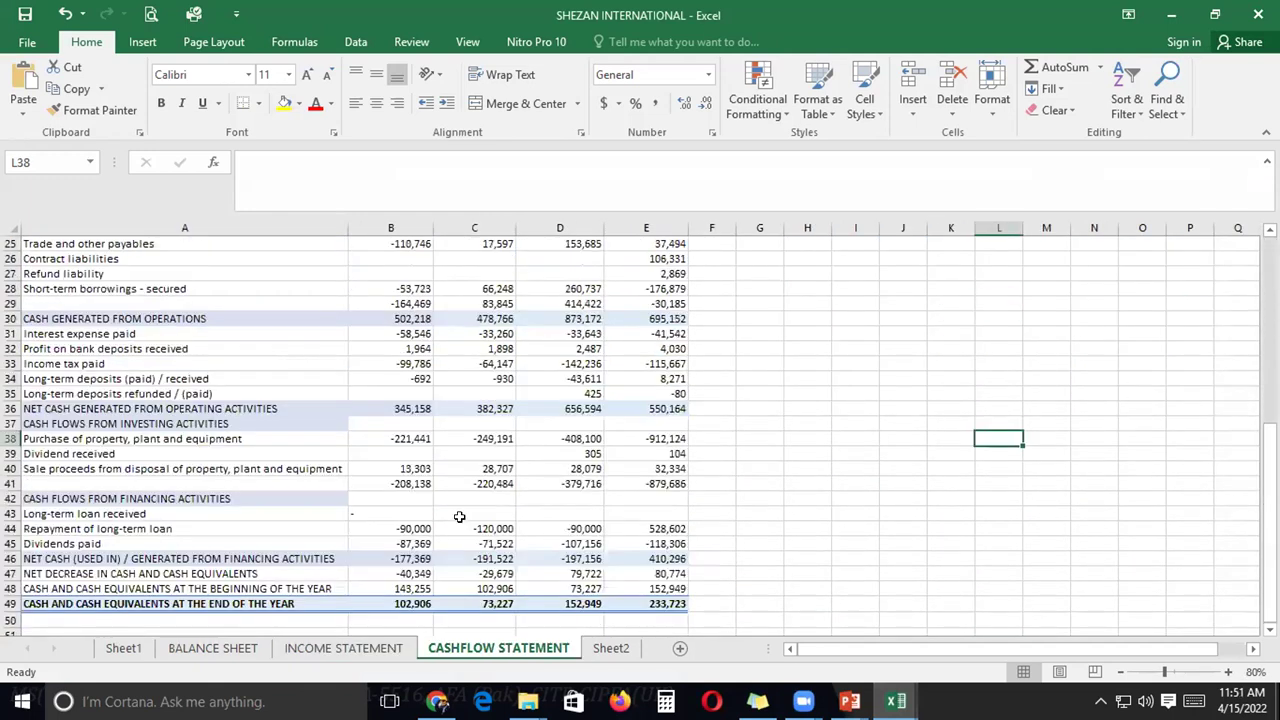
scroll(598, 658, "down", 5)
left_click(605, 650)
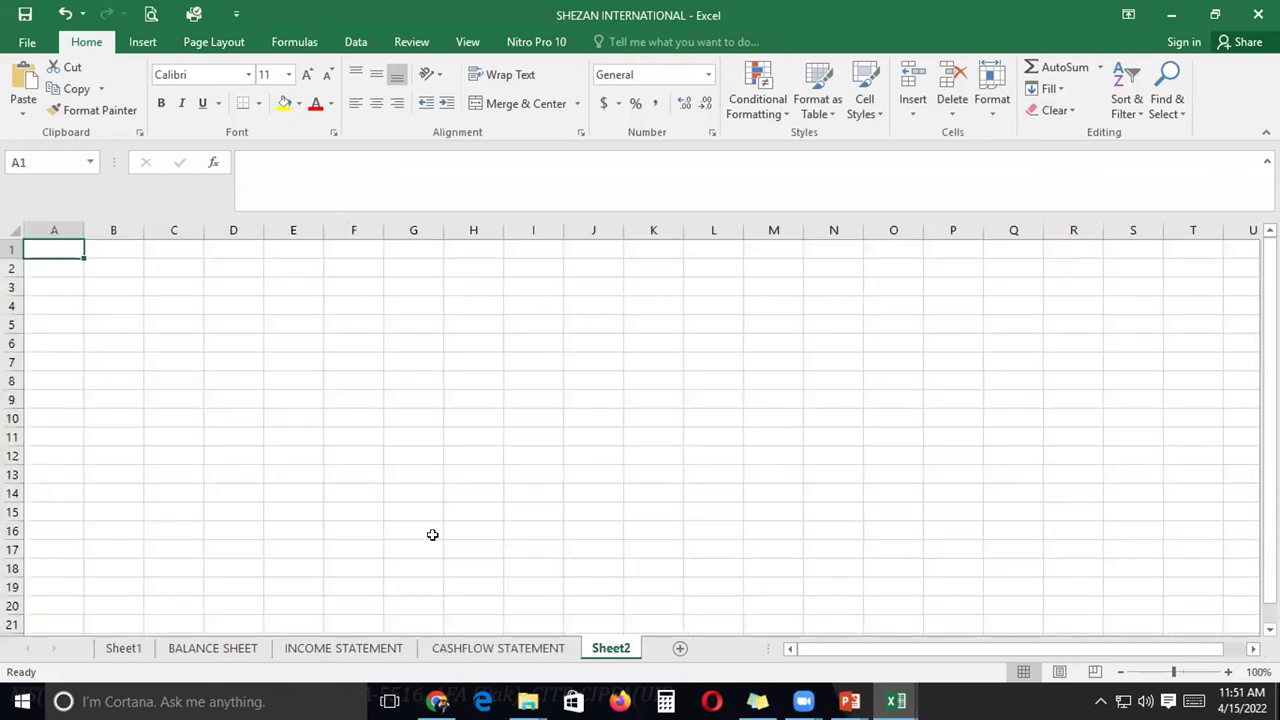
left_click(512, 648)
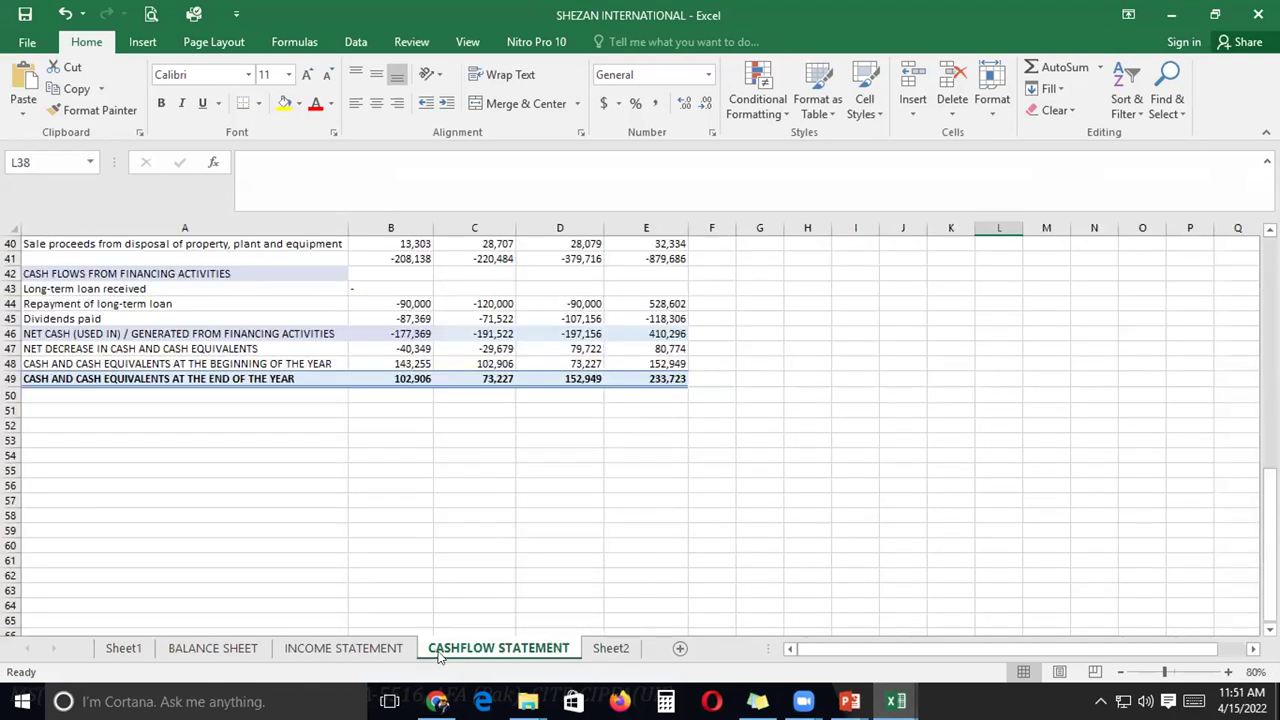
scroll(354, 596, "up", 13)
Examine the growths section of the INCOME STATEMENT sheet and inspect the 2017 taxation growth formula in C34.
left_click(343, 648)
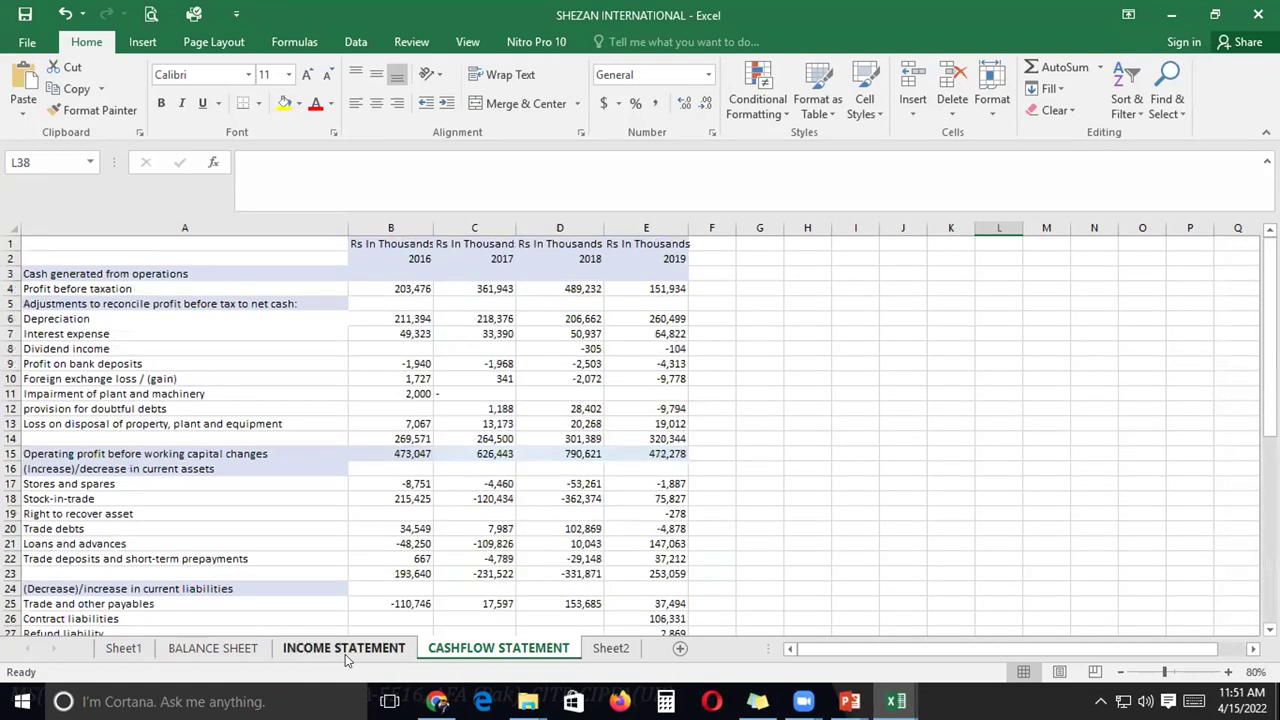
scroll(411, 607, "down", 7)
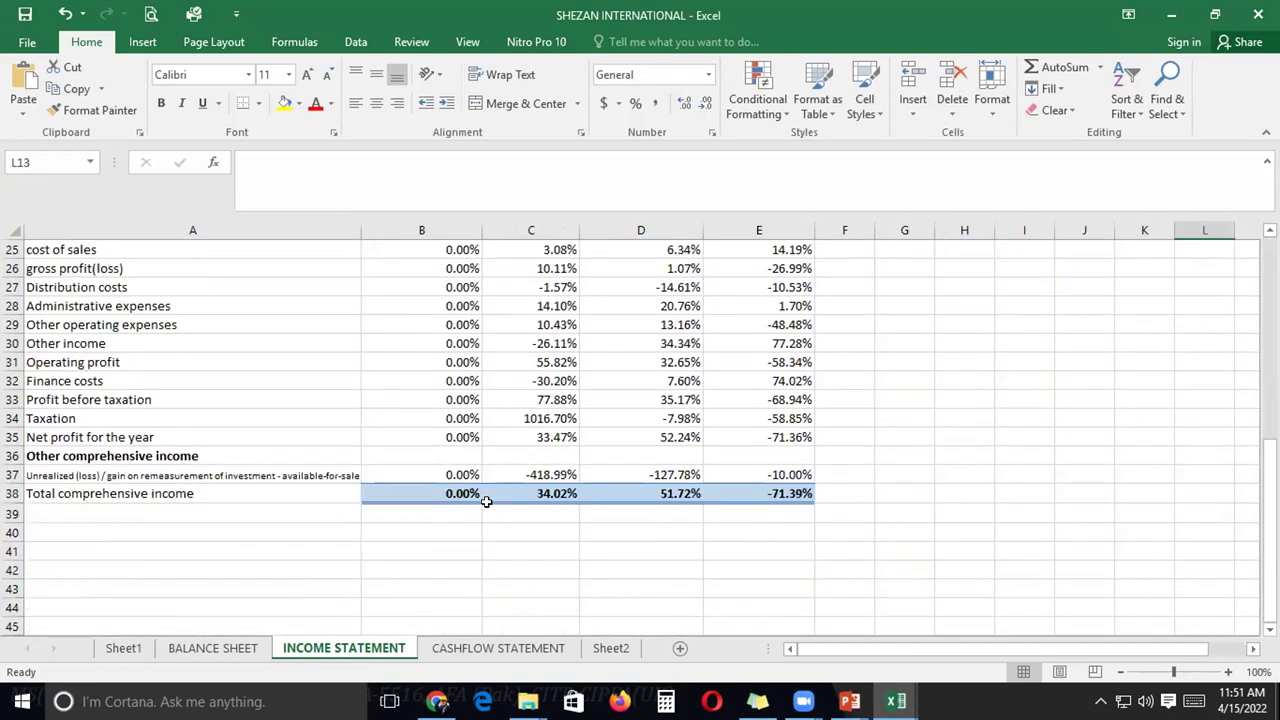
scroll(486, 501, "up", 1)
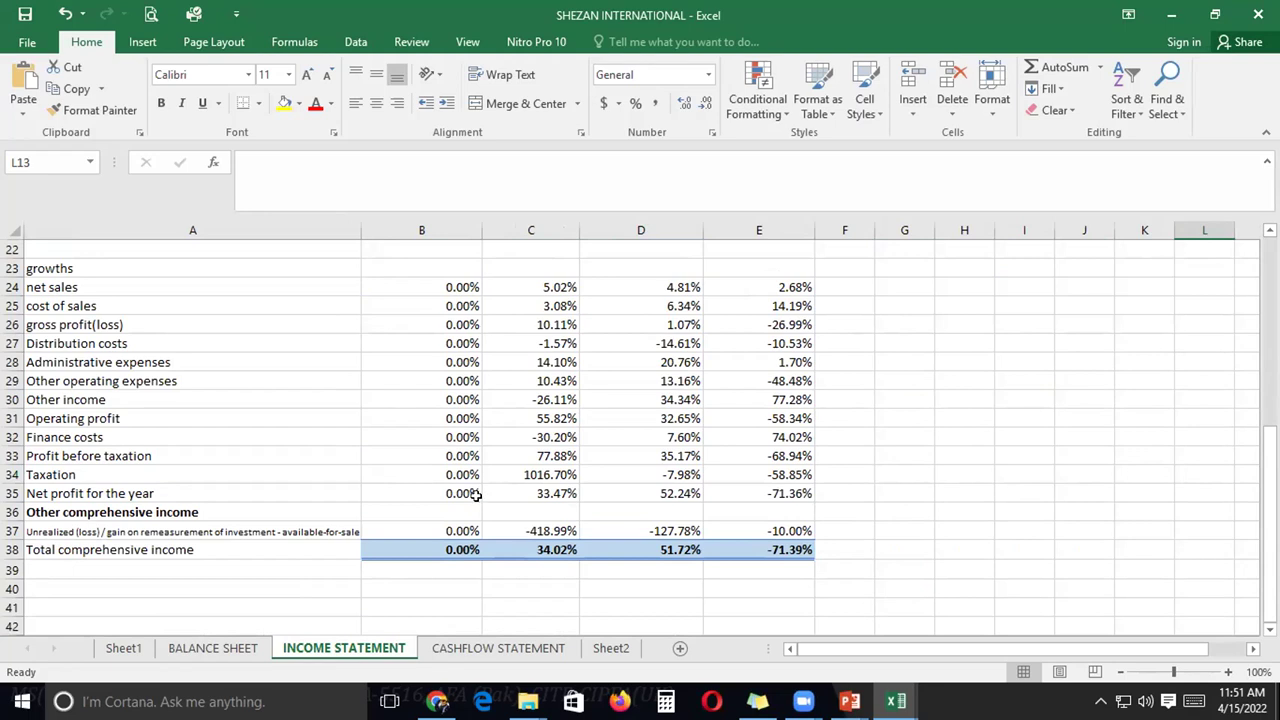
left_click(527, 476)
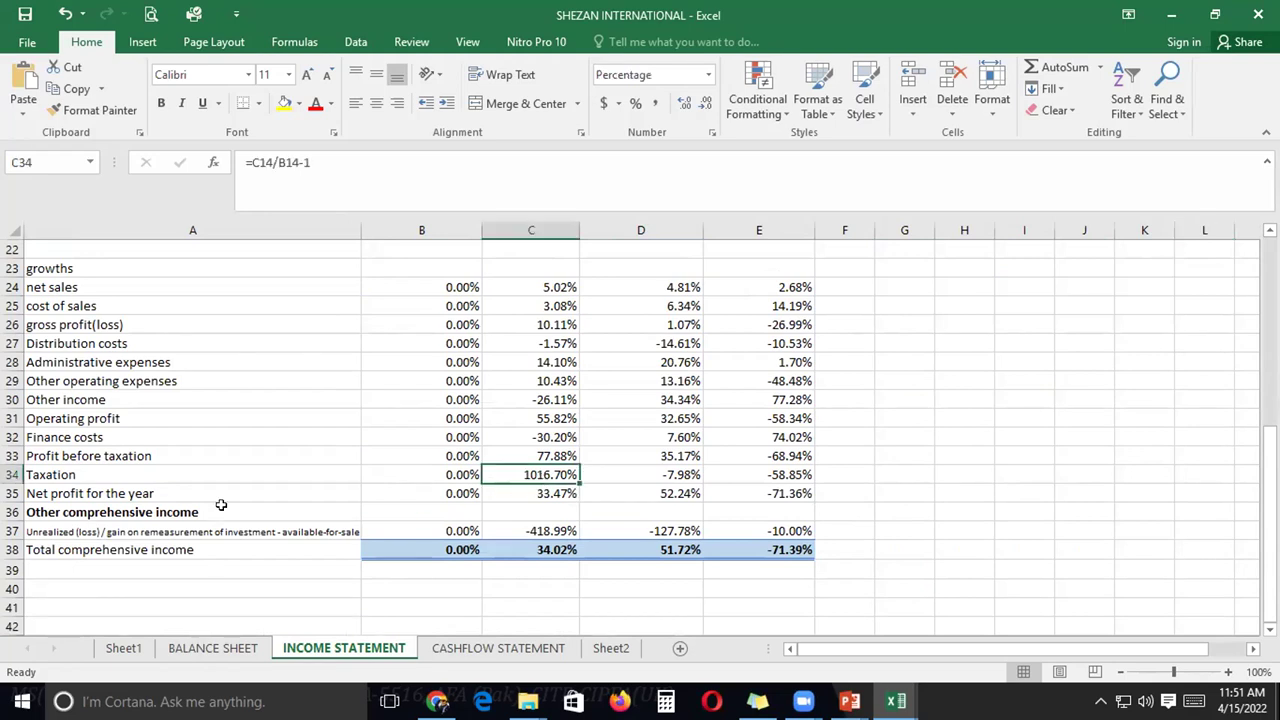
scroll(221, 505, "up", 1)
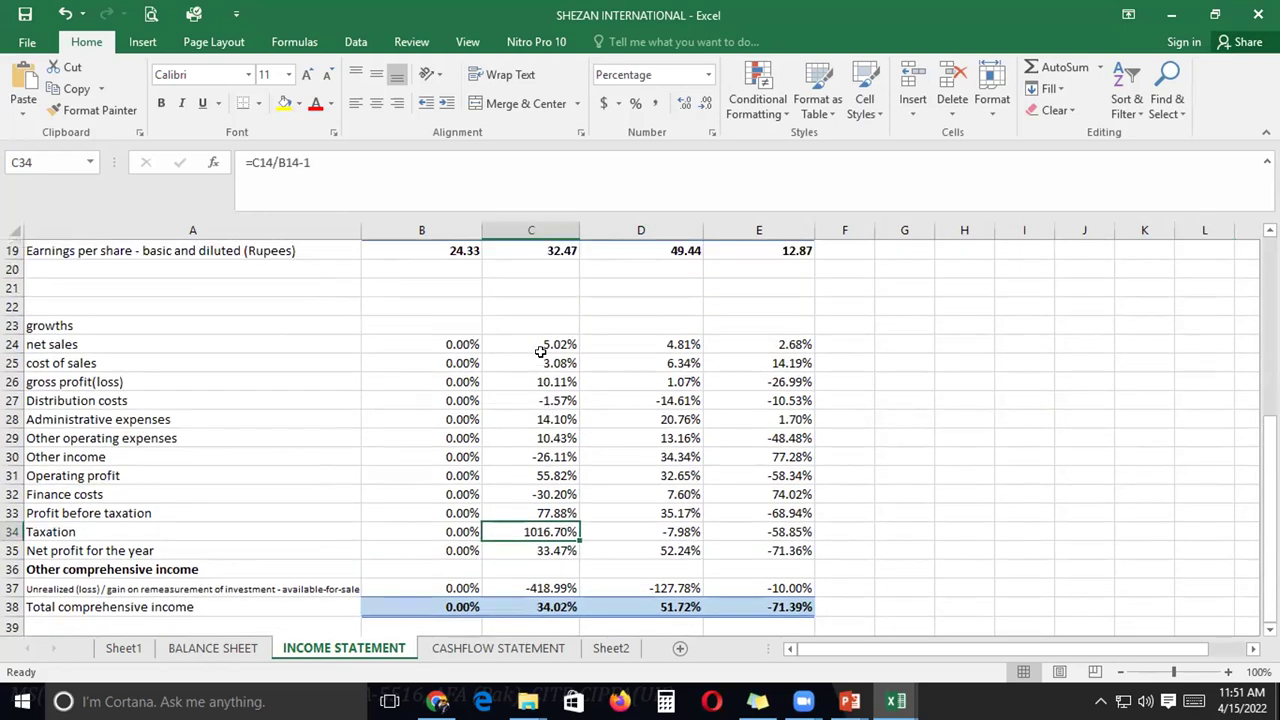
scroll(521, 527, "up", 3)
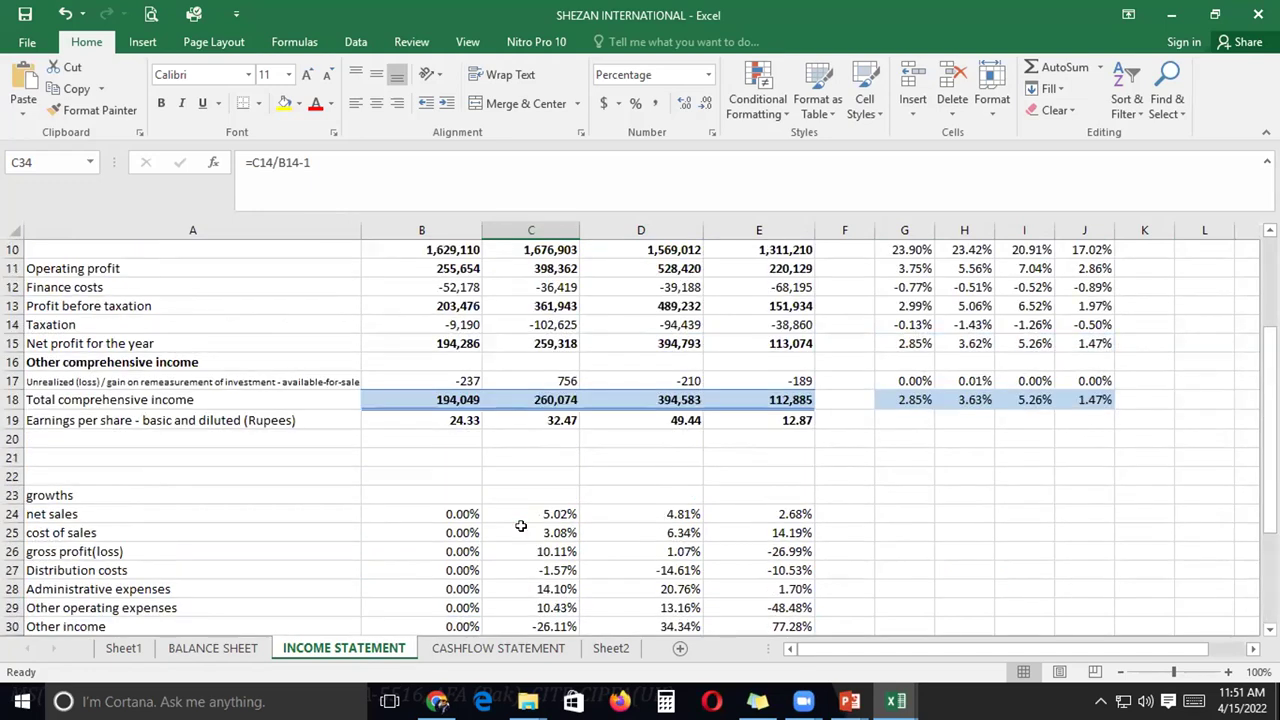
Check the 2016 and 2017 taxation amounts in B14 and C14 against the taxation growth rates below.
scroll(550, 562, "up", 2)
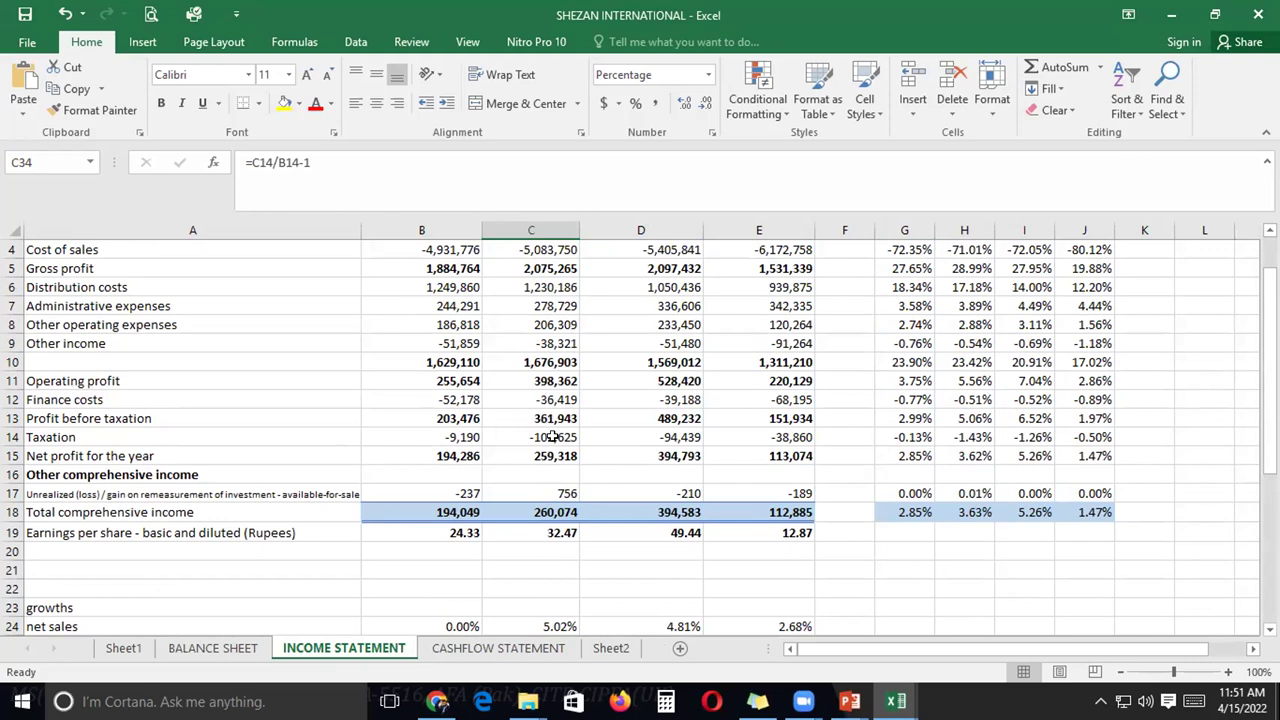
left_click(445, 437)
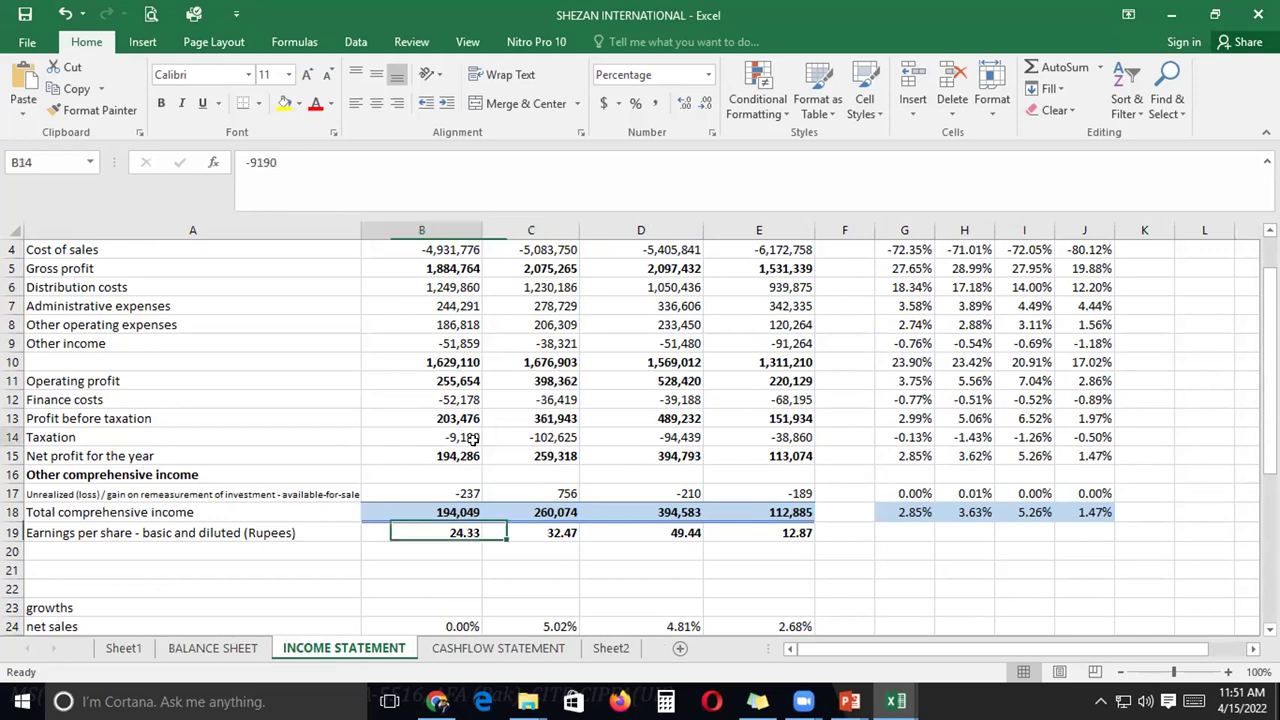
left_click(552, 440)
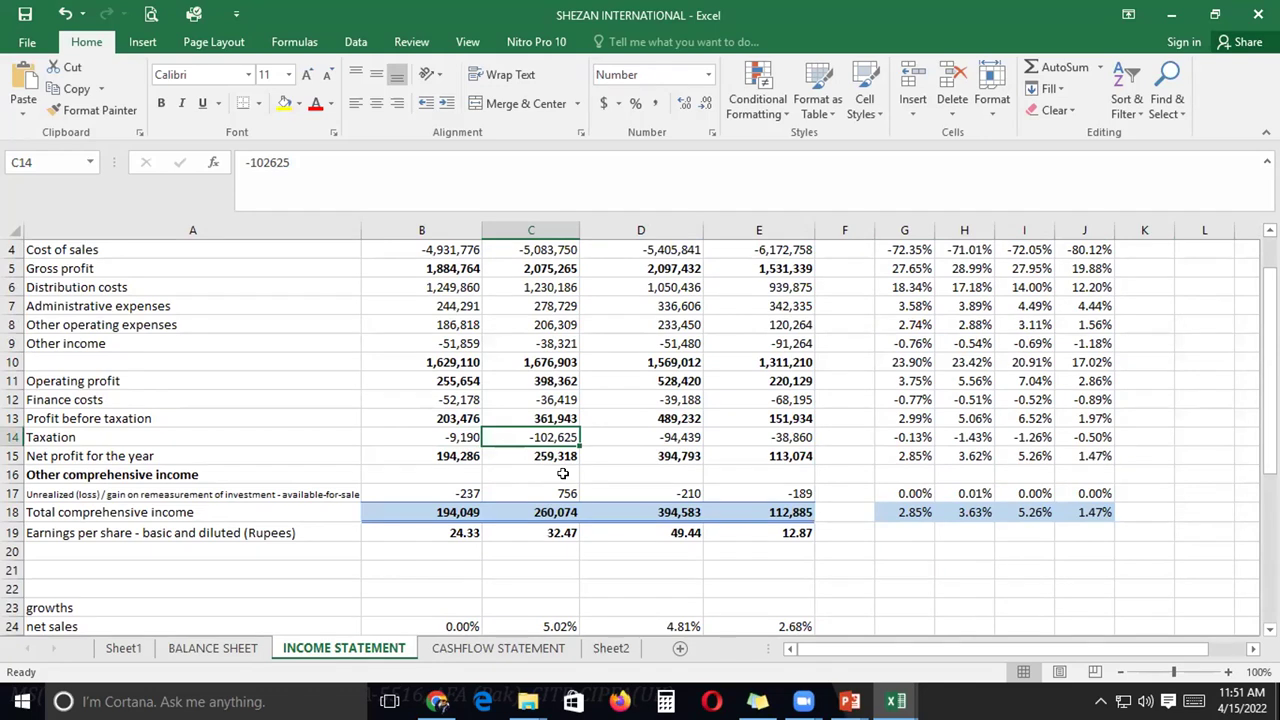
scroll(563, 473, "down", 6)
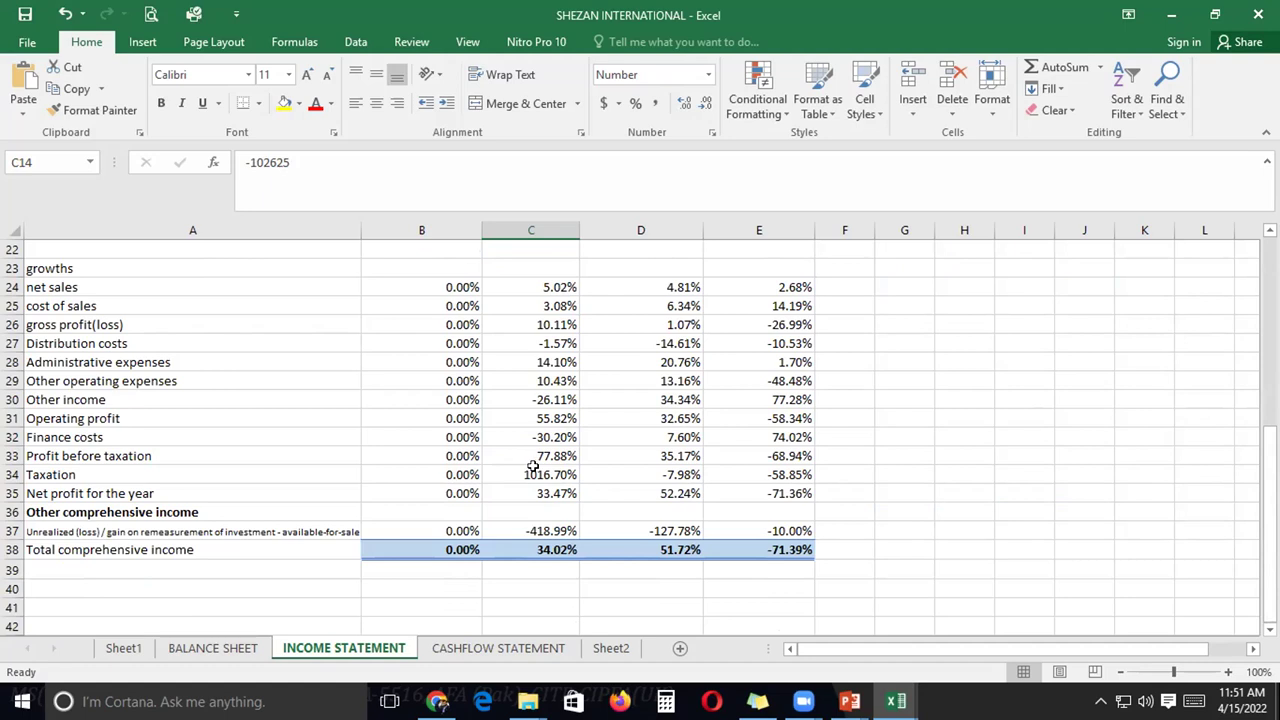
scroll(576, 486, "up", 5)
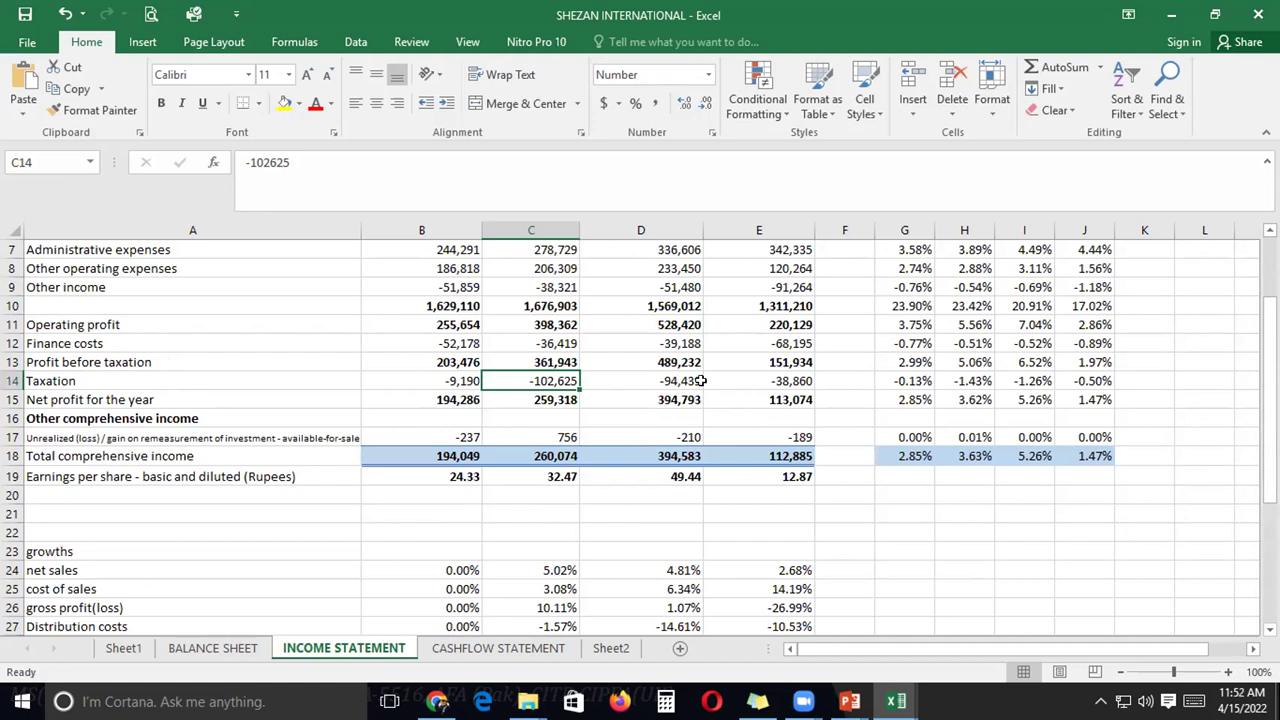
scroll(765, 433, "down", 4)
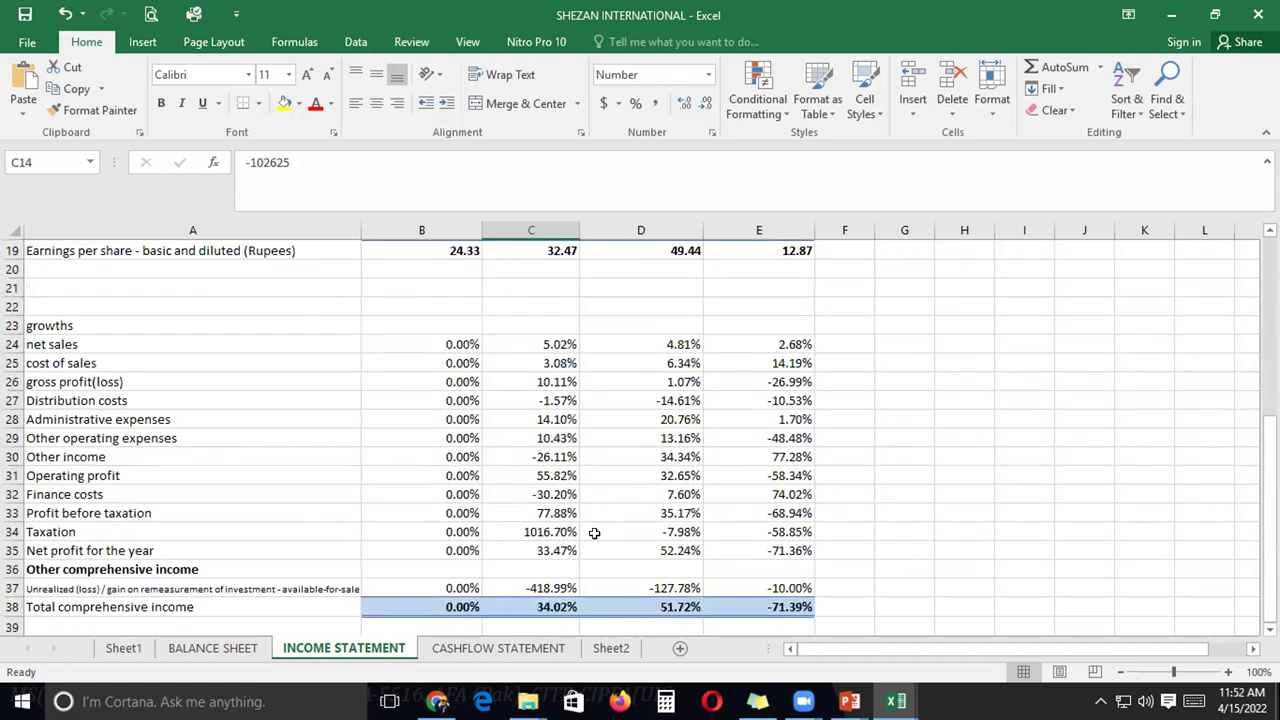
scroll(594, 533, "up", 3)
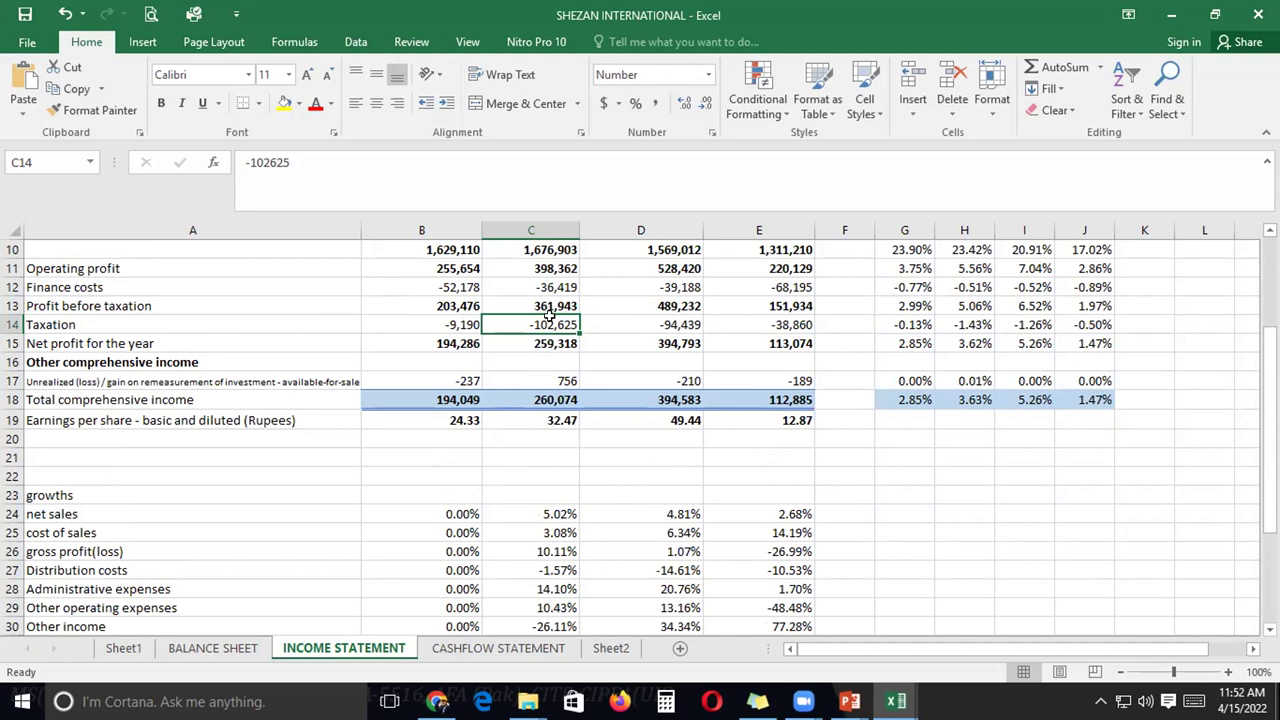
Recheck the income statement growth rates and the formula in C34, and reopen the cash flow statement.
scroll(517, 533, "down", 4)
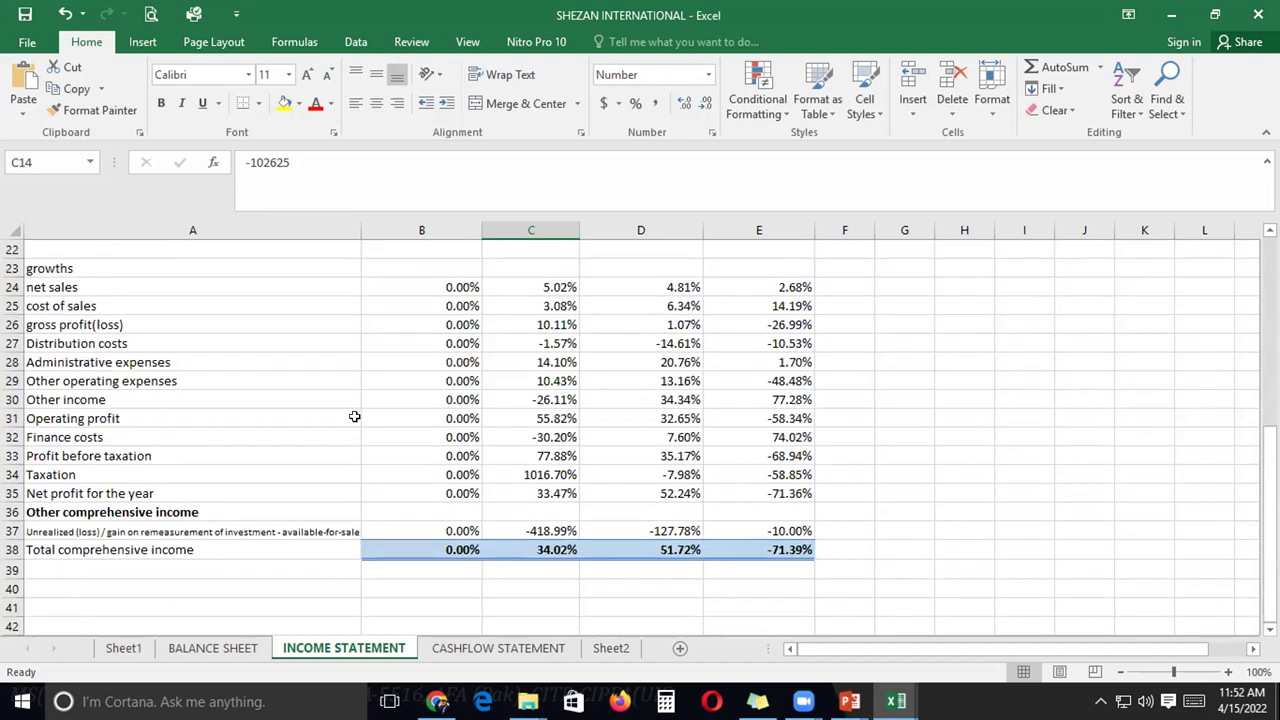
scroll(367, 354, "up", 2)
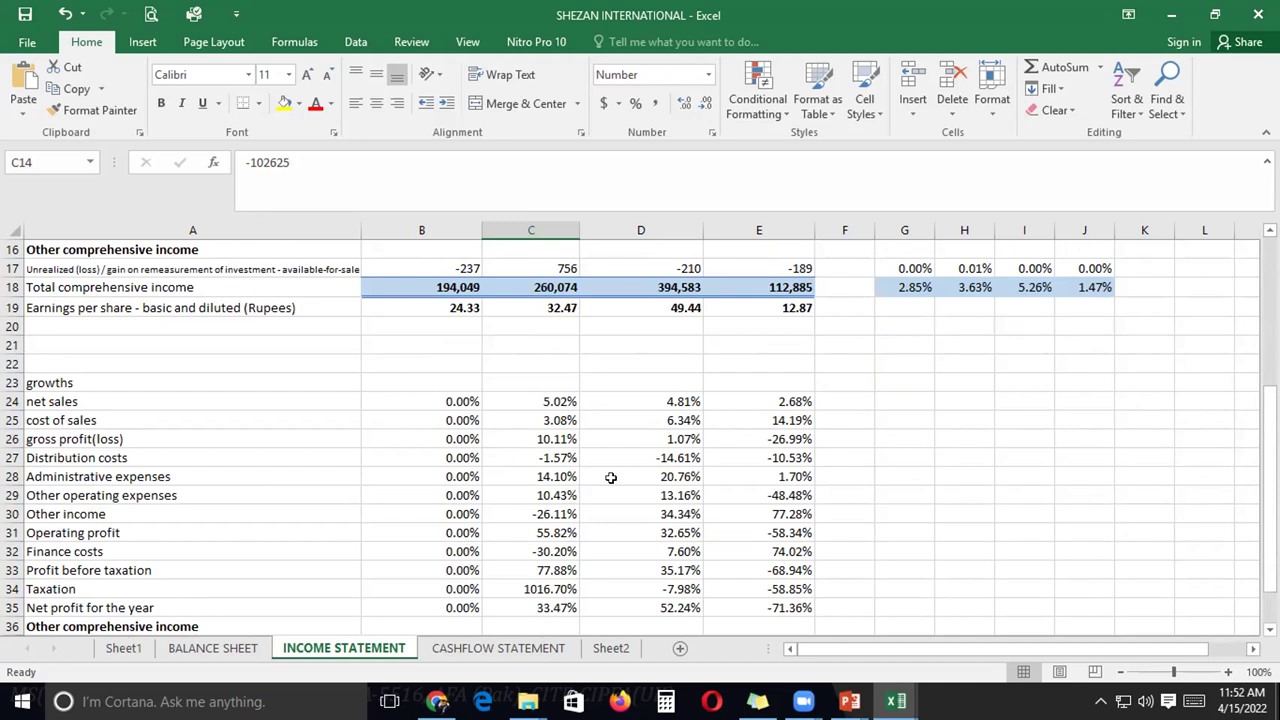
scroll(525, 515, "up", 4)
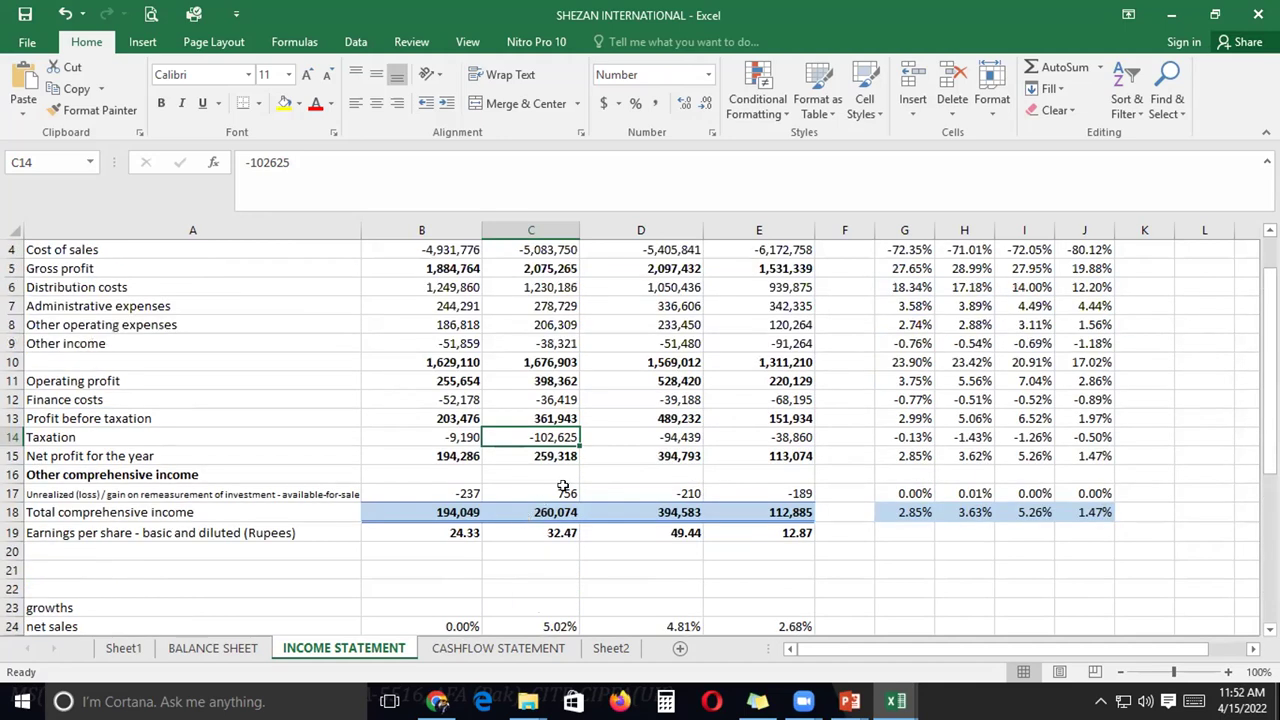
scroll(576, 457, "down", 7)
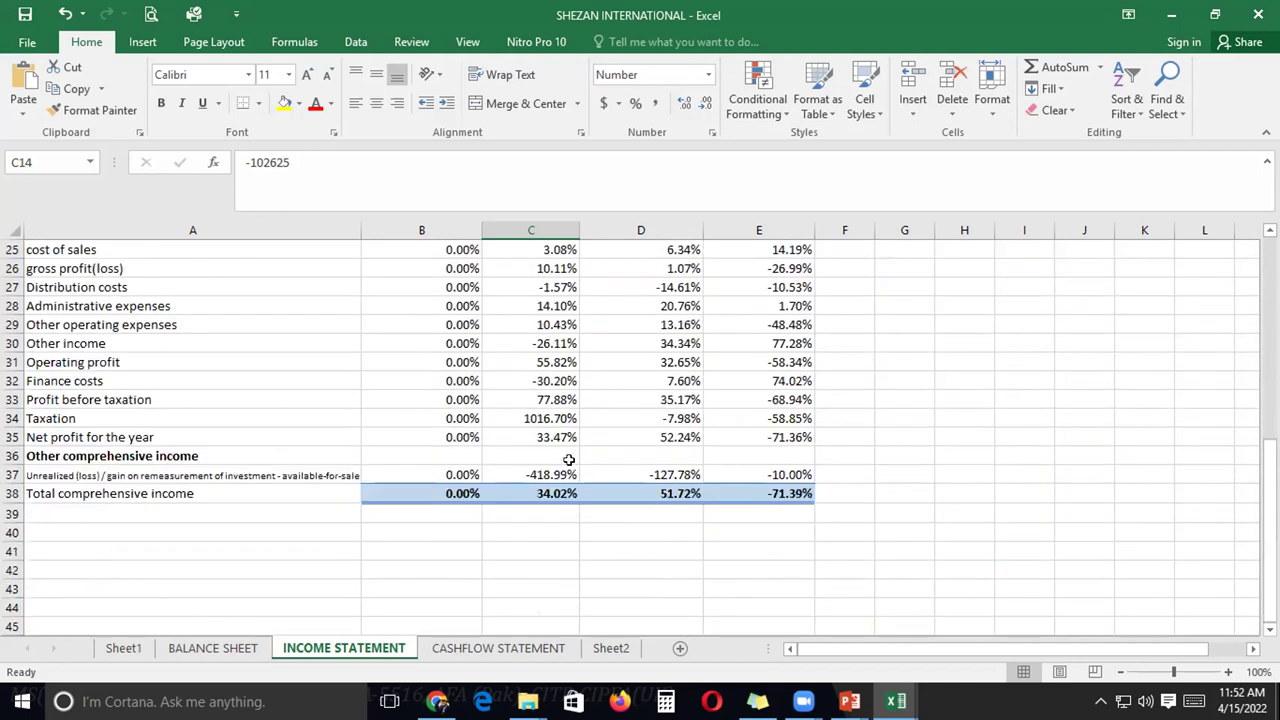
left_click(545, 416)
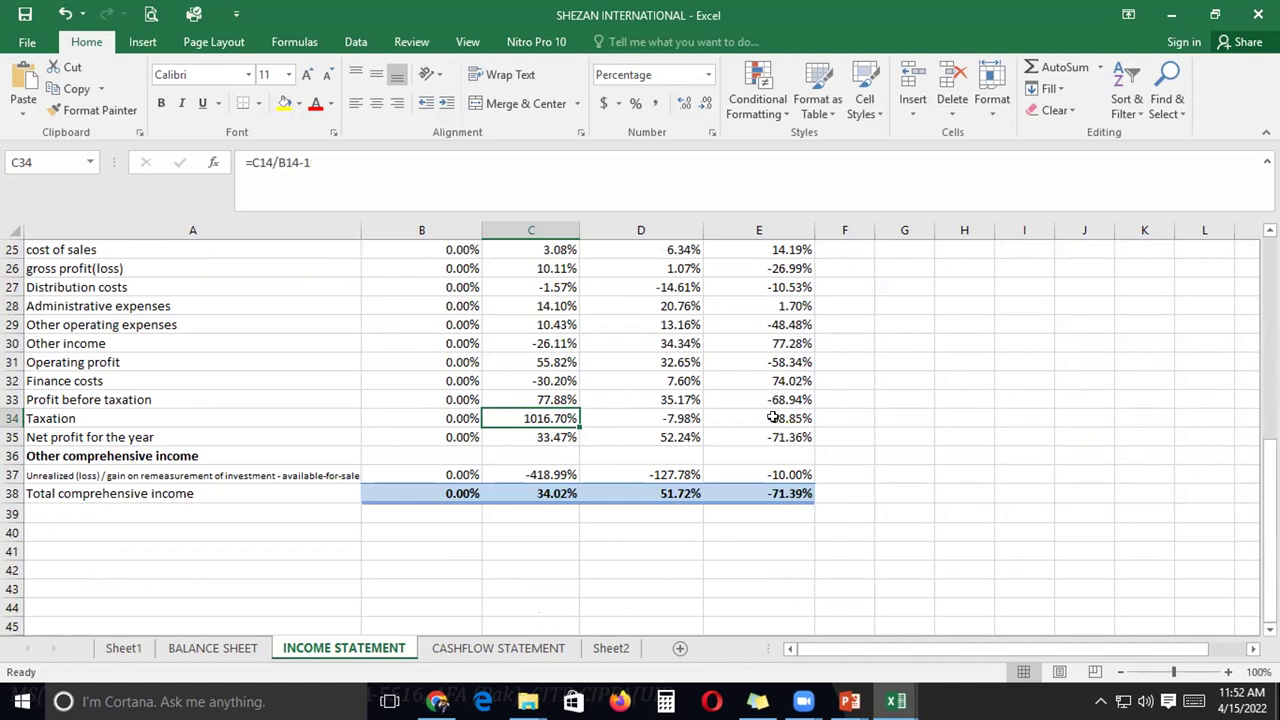
scroll(621, 479, "up", 8)
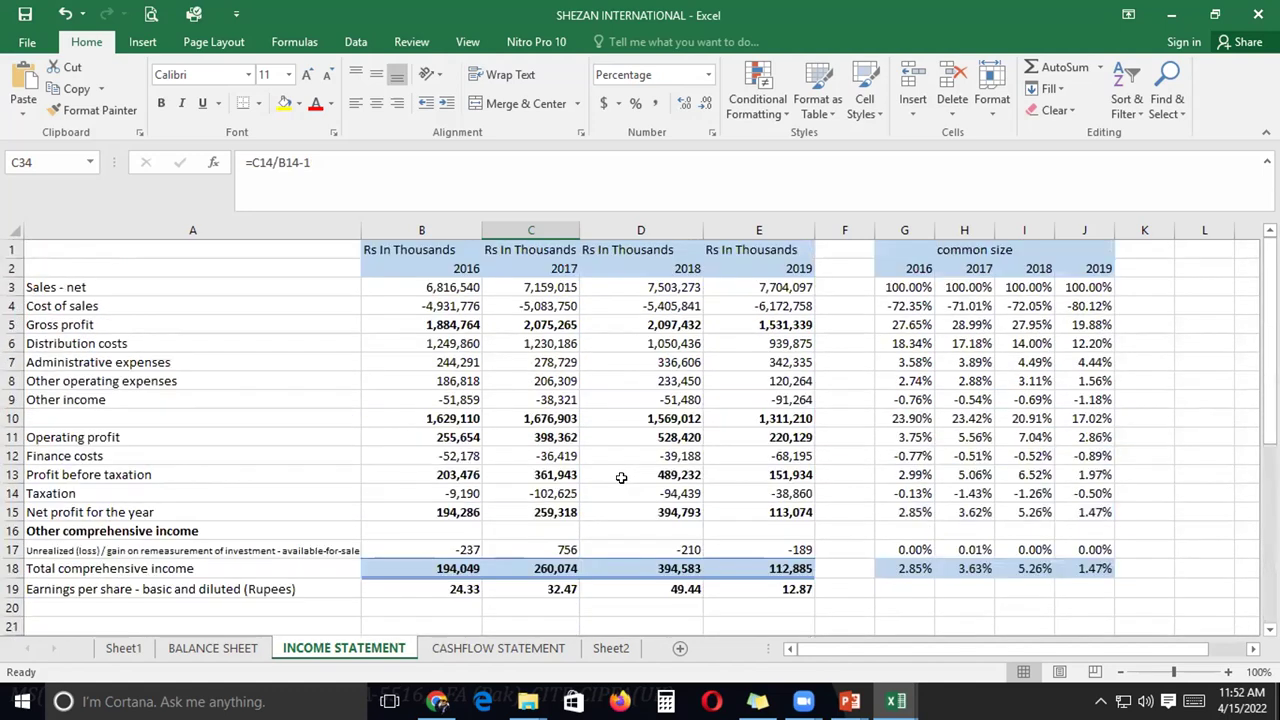
left_click(498, 648)
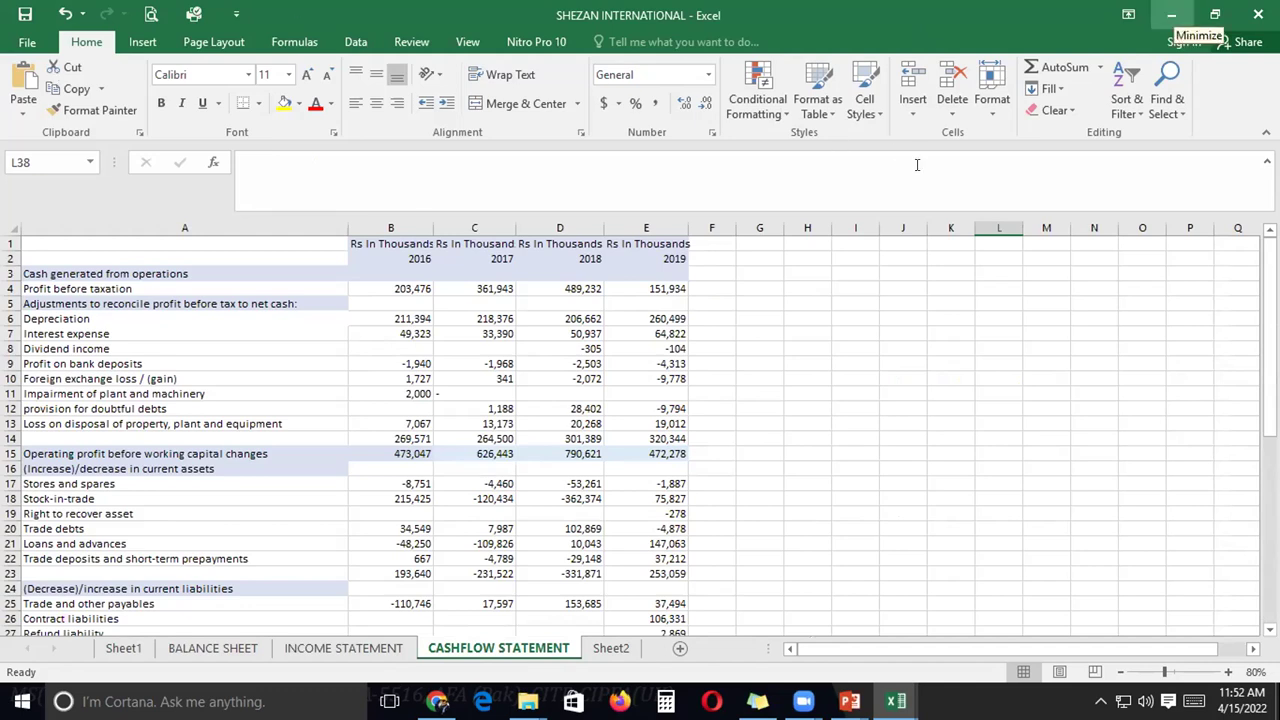
Minimize the Excel workbook and return to the shezan international rows of the meetings record spreadsheet in the browser.
left_click(1171, 14)
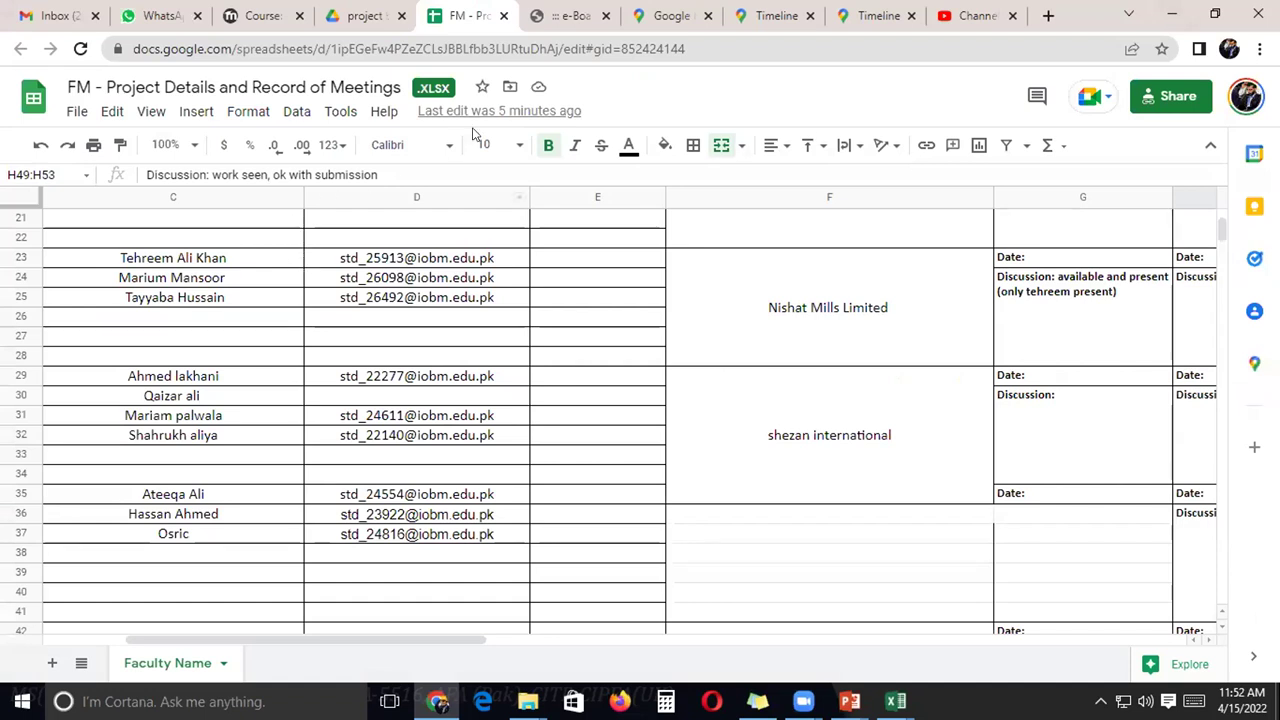
left_click(566, 16)
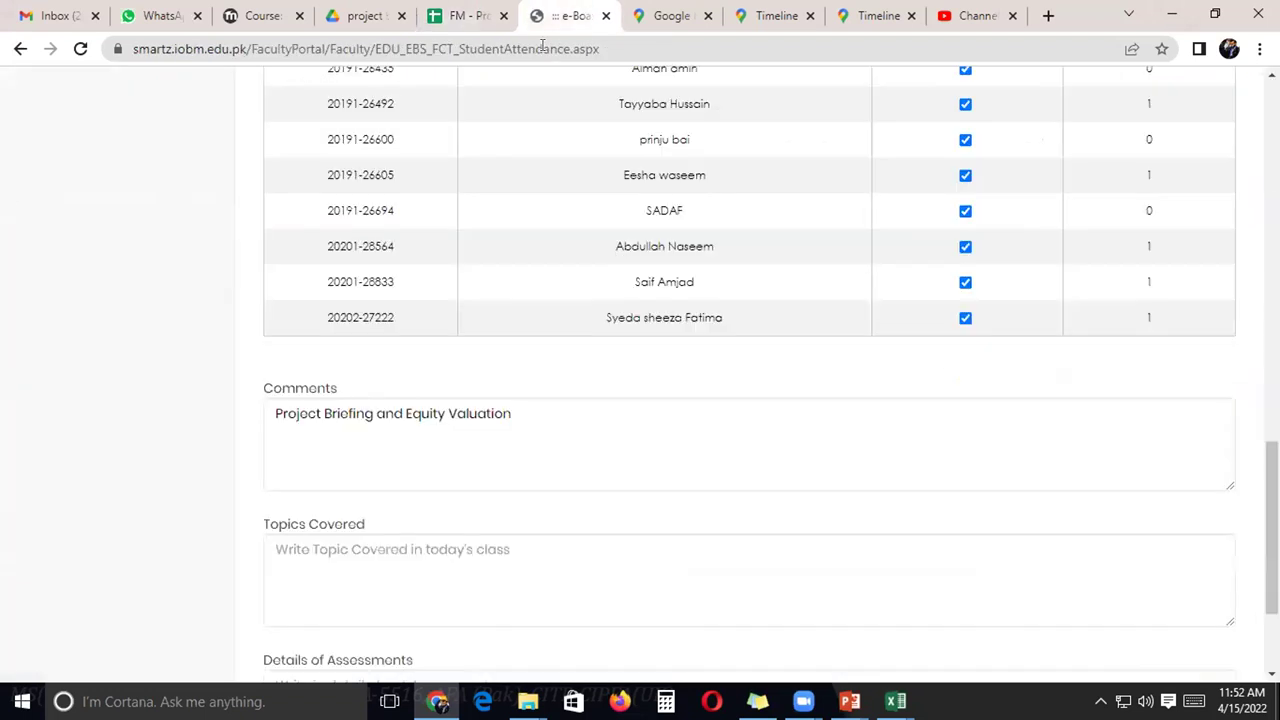
left_click(462, 16)
scroll(689, 479, "up", 2)
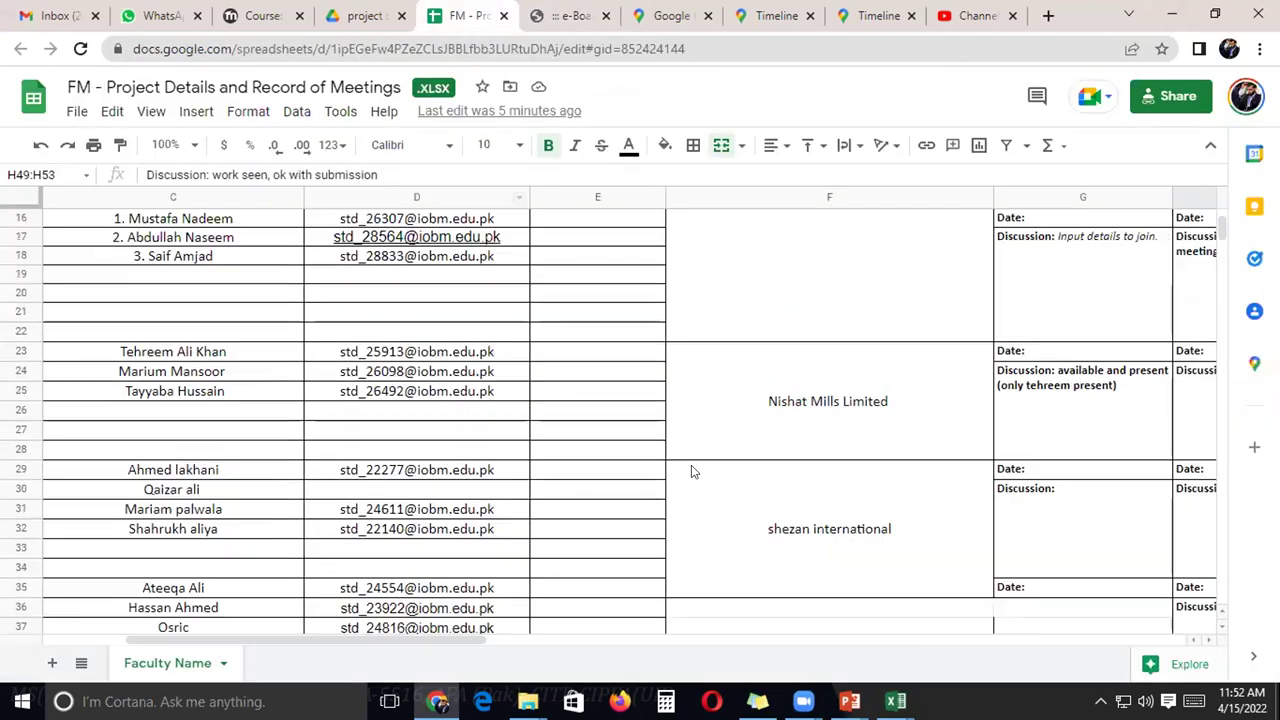
Add to shezan international's discussion note in G30:G34 that only the first-listed member "was available, and work done shown by him!".
left_click(1100, 525)
left_click(462, 175)
type("only")
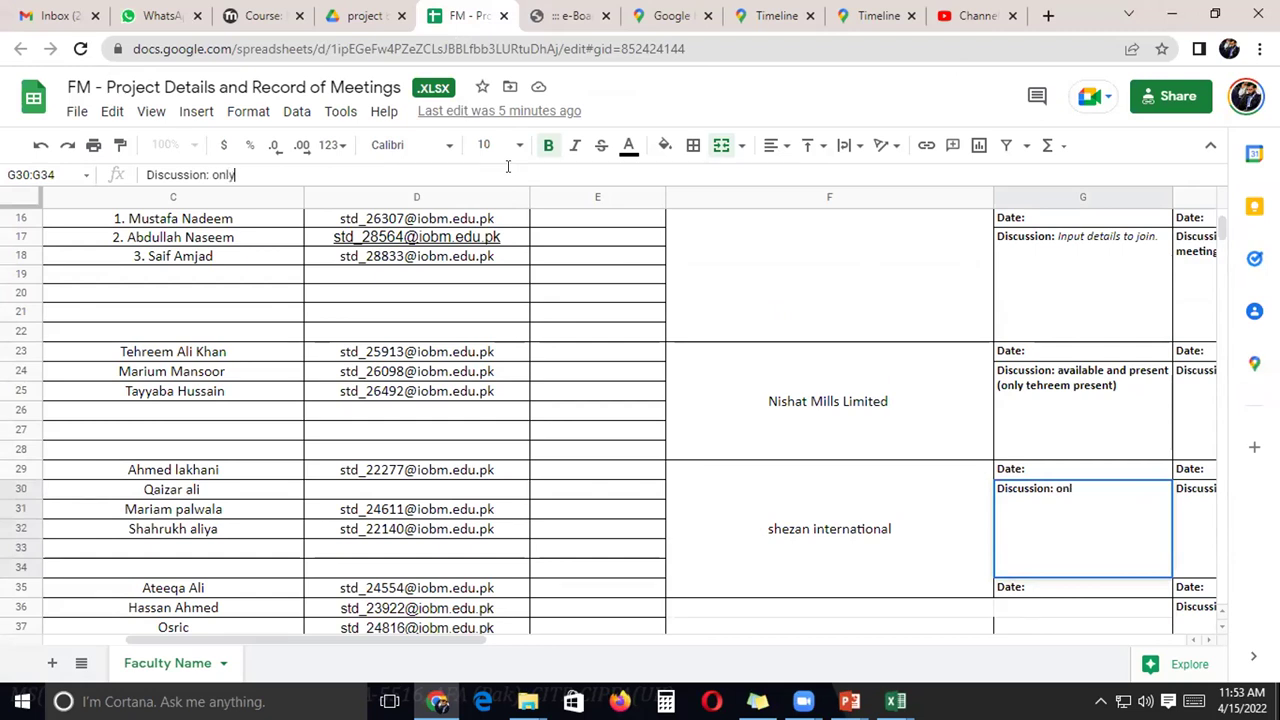
type(" ahmed was available, ")
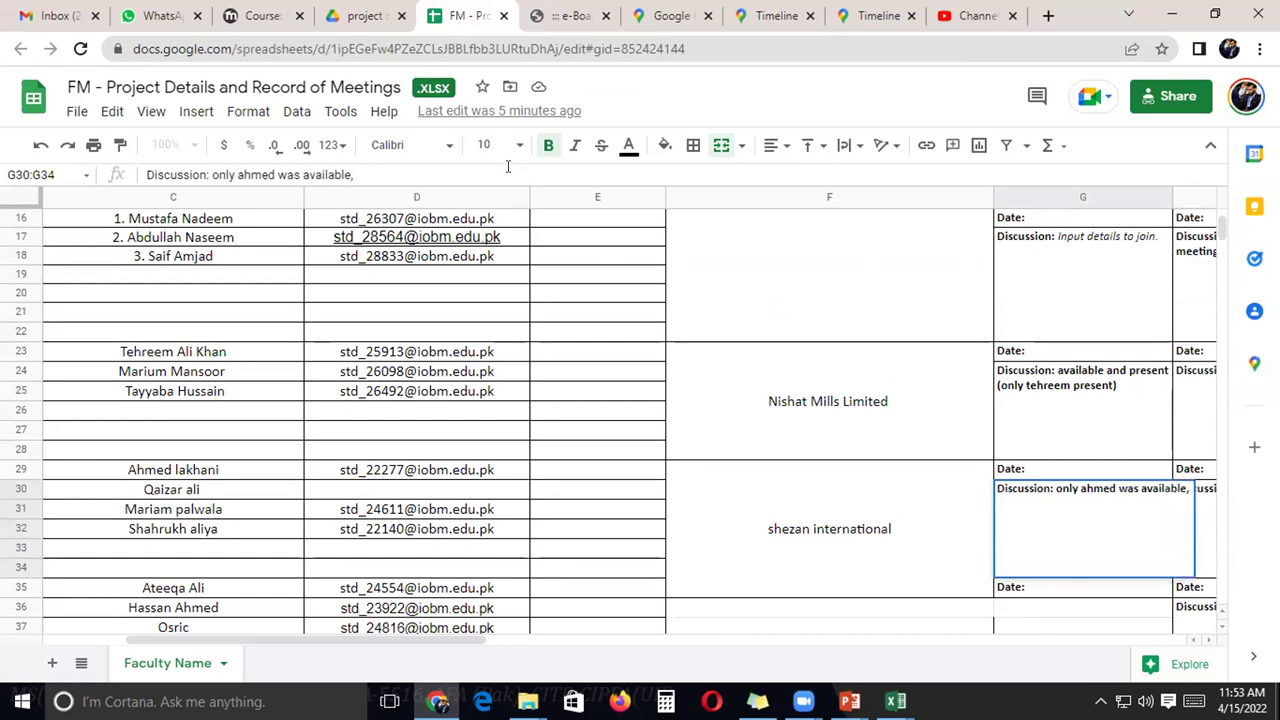
type("and work ")
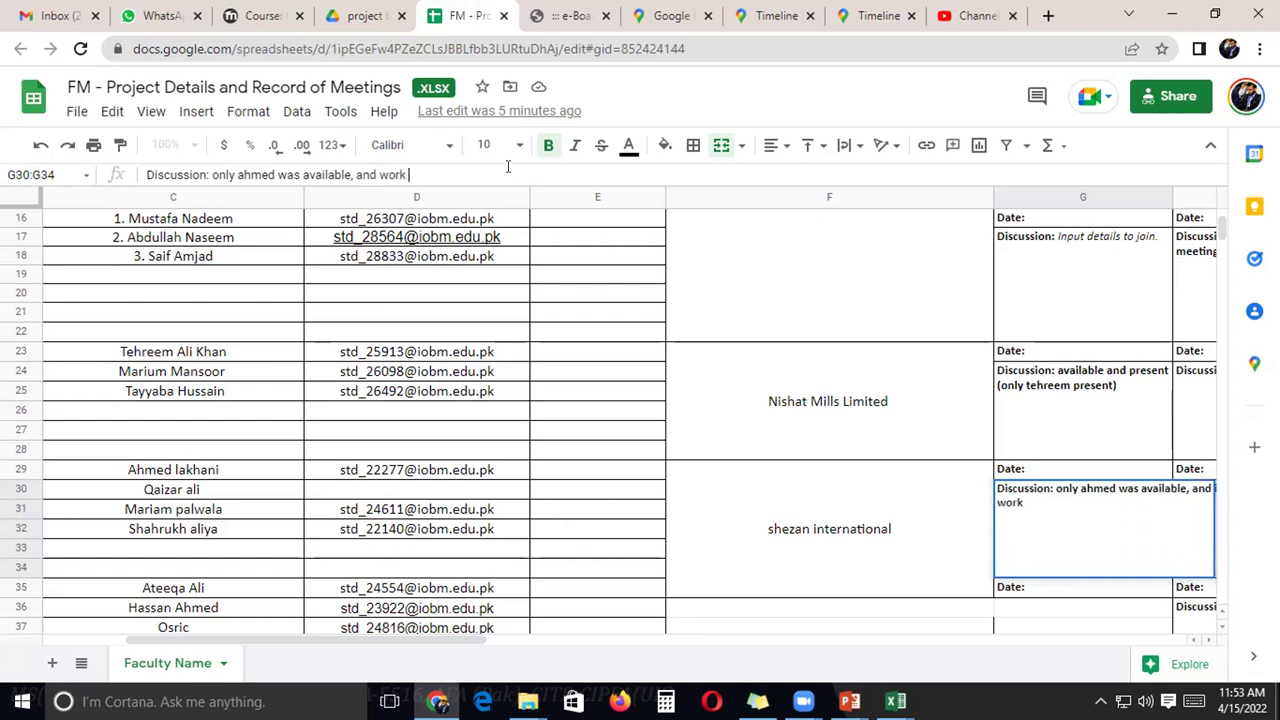
type("done shown by nee")
key("BackSpace")
key("BackSpace")
key("BackSpace")
type("him!")
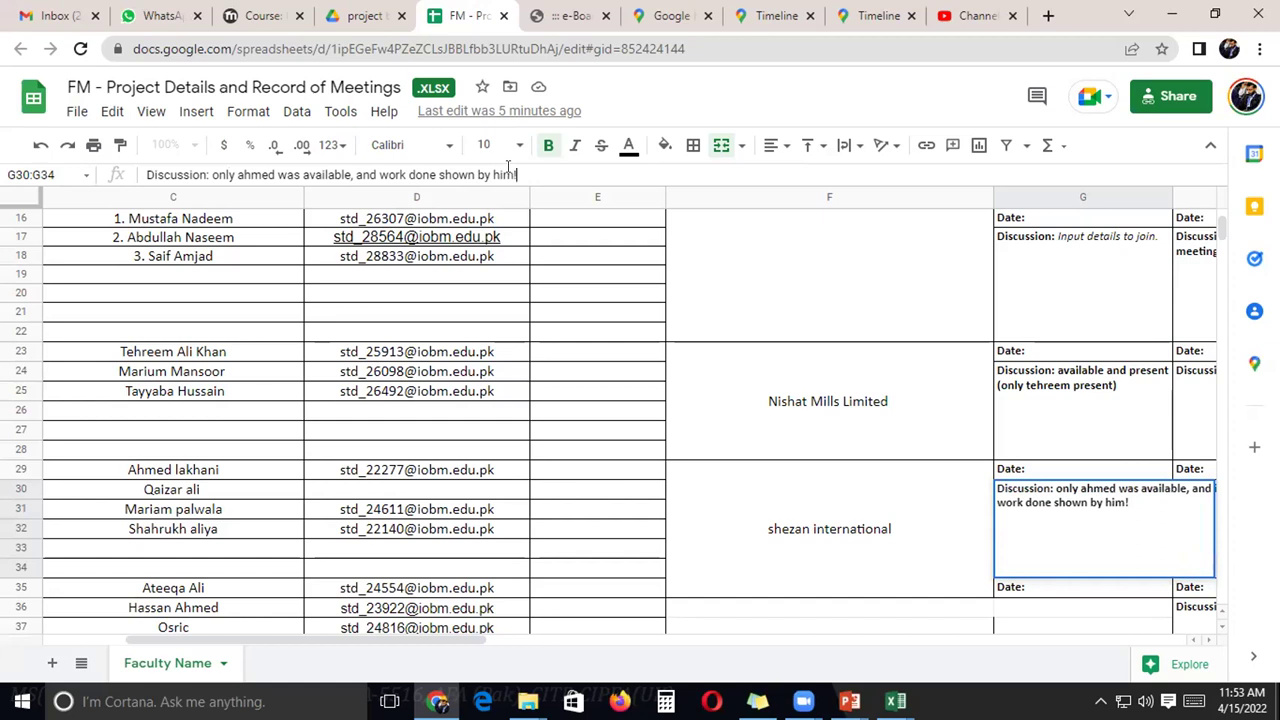
Commit shezan international's discussion note in G30:G34 and review the member lists and discussion notes of the surrounding groups.
key("Return")
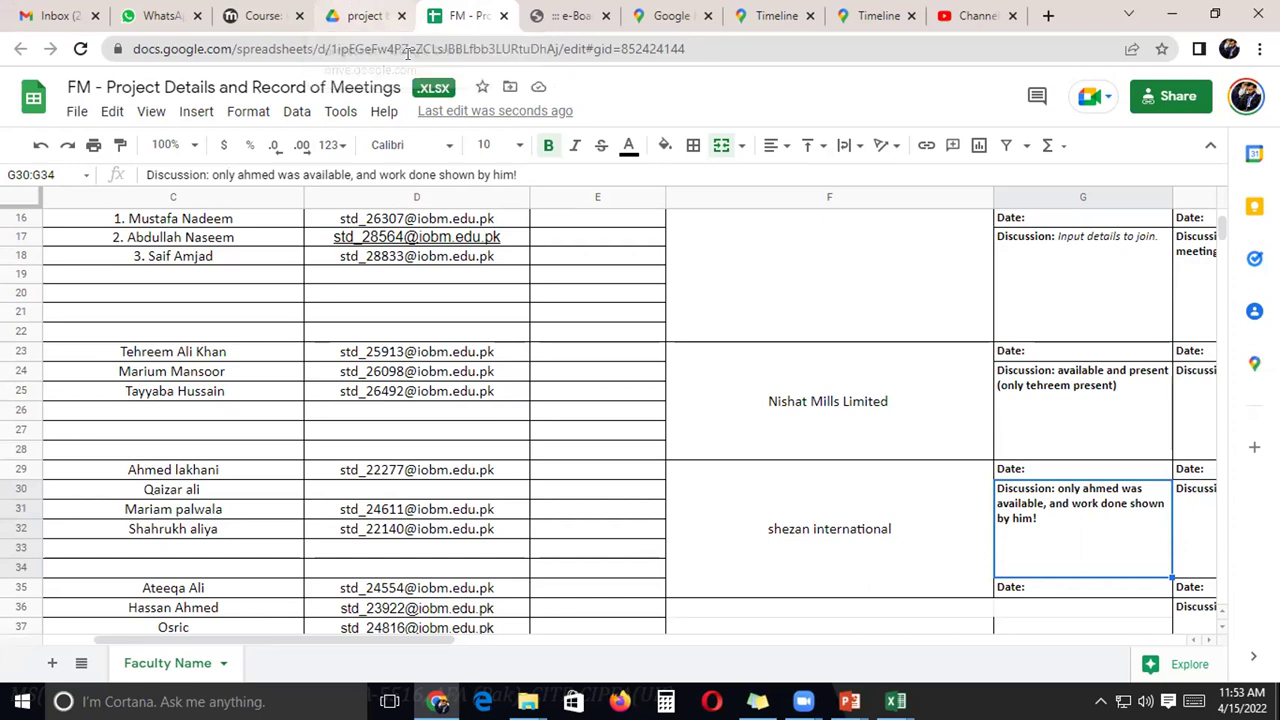
scroll(225, 390, "down", 3)
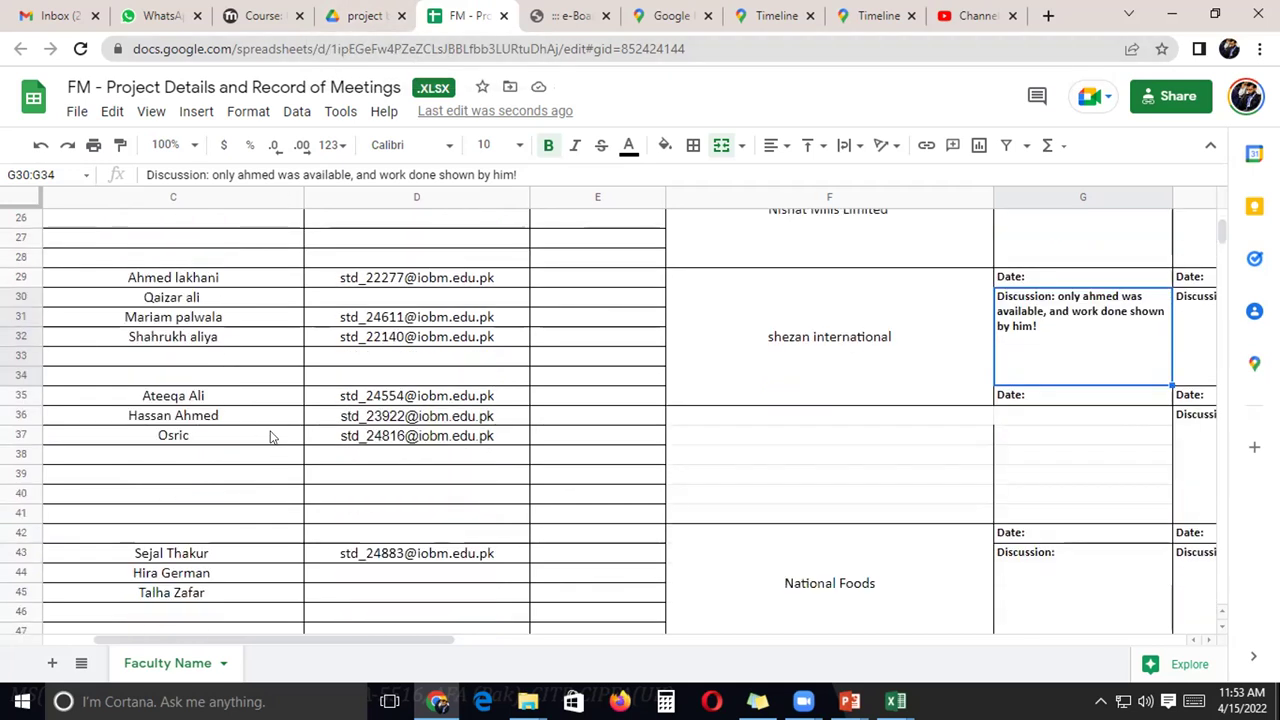
scroll(271, 455, "down", 3)
scroll(271, 452, "up", 2)
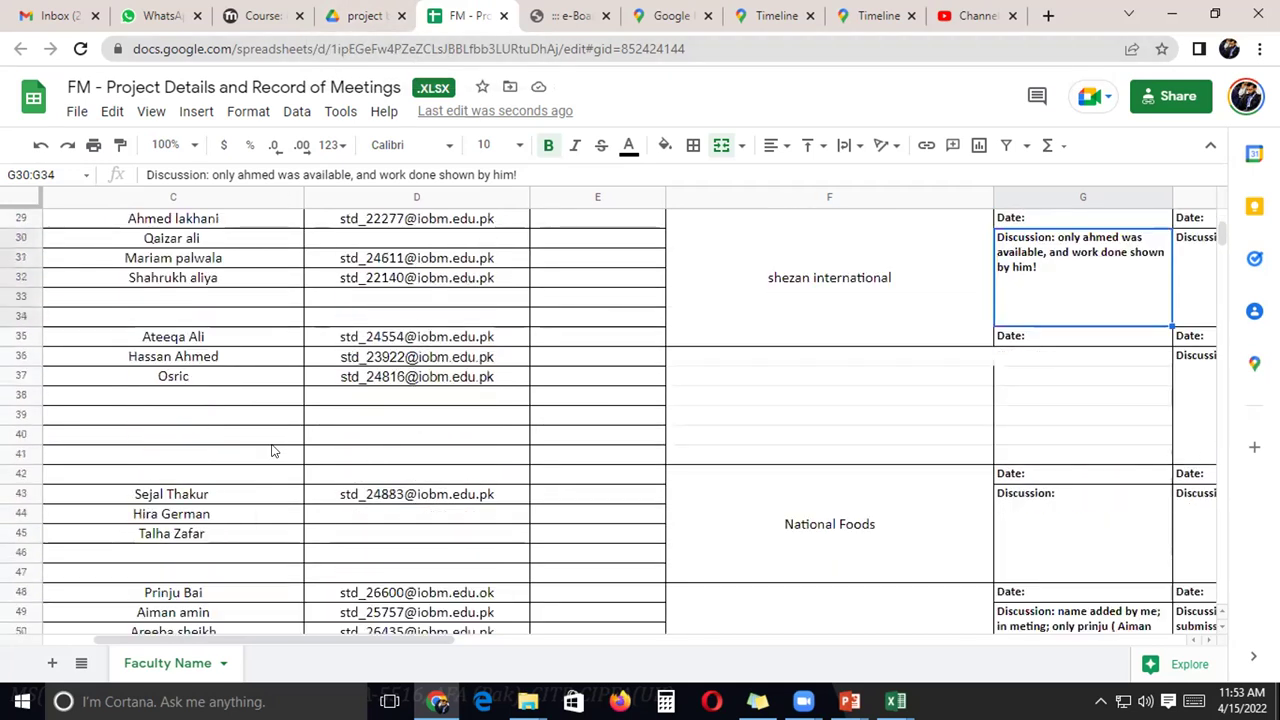
scroll(271, 451, "down", 2)
scroll(271, 450, "up", 6)
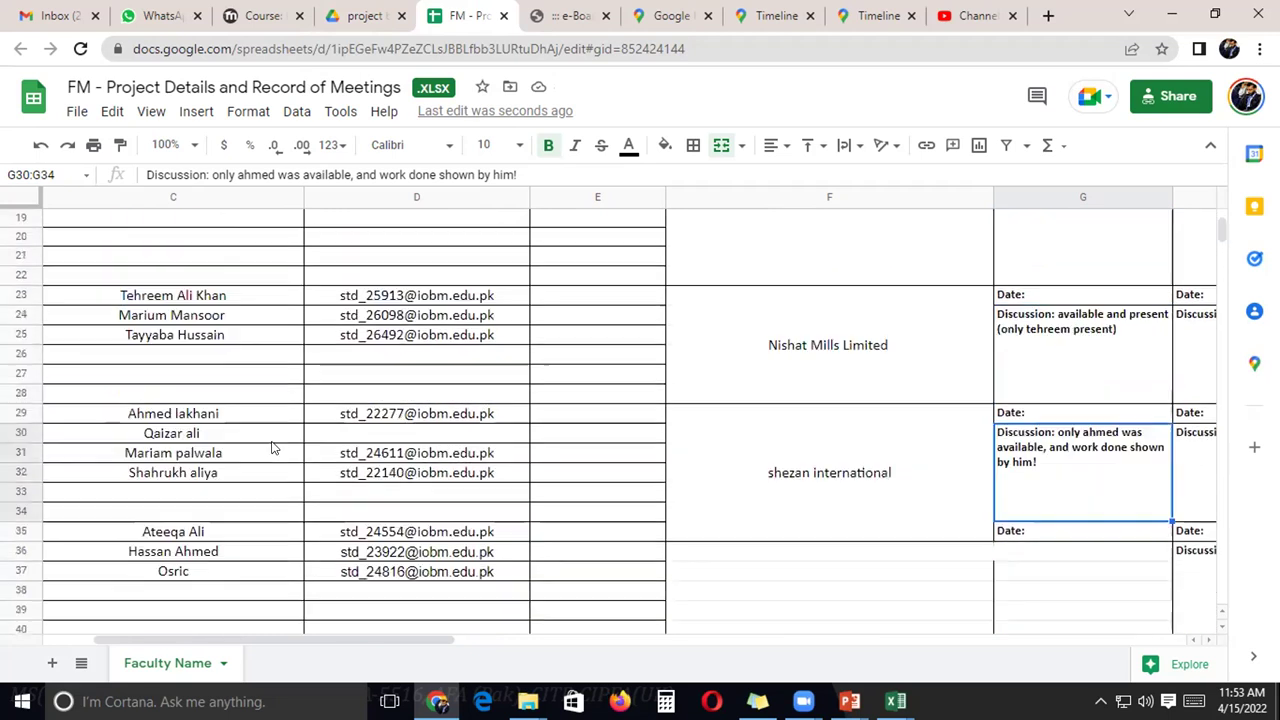
scroll(271, 449, "up", 5)
scroll(271, 449, "down", 2)
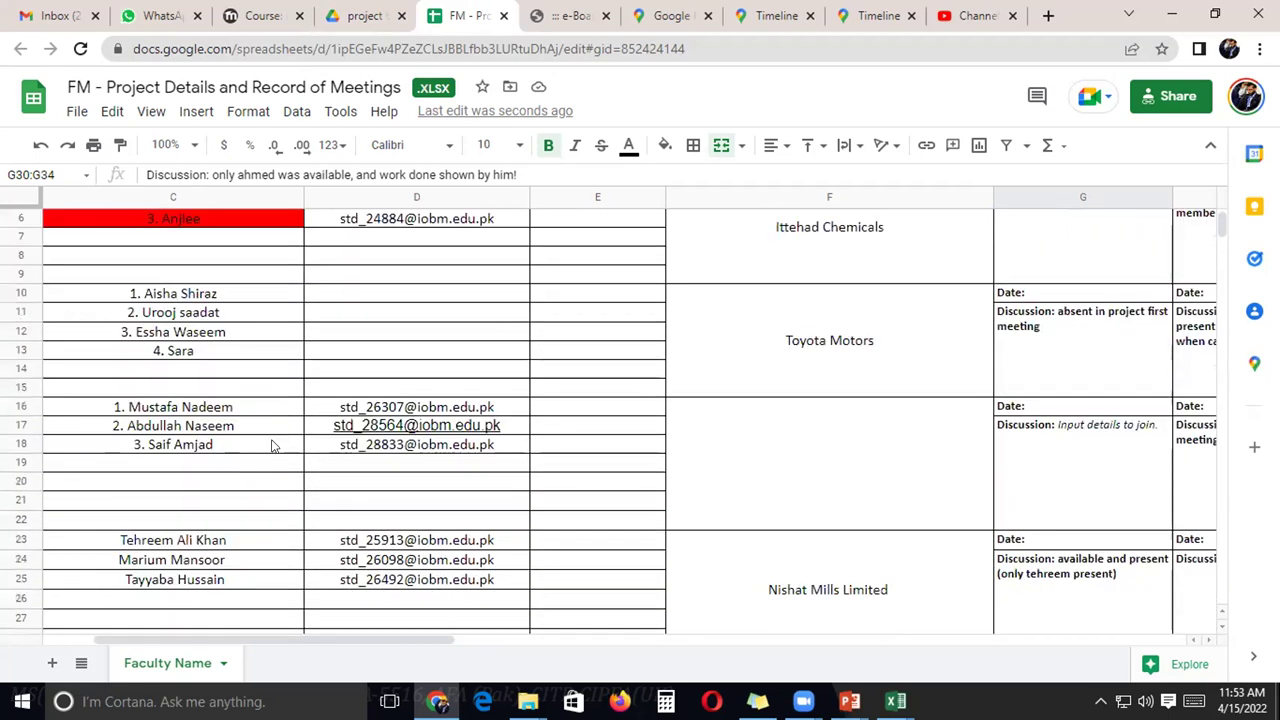
scroll(245, 405, "up", 1)
scroll(214, 554, "down", 2)
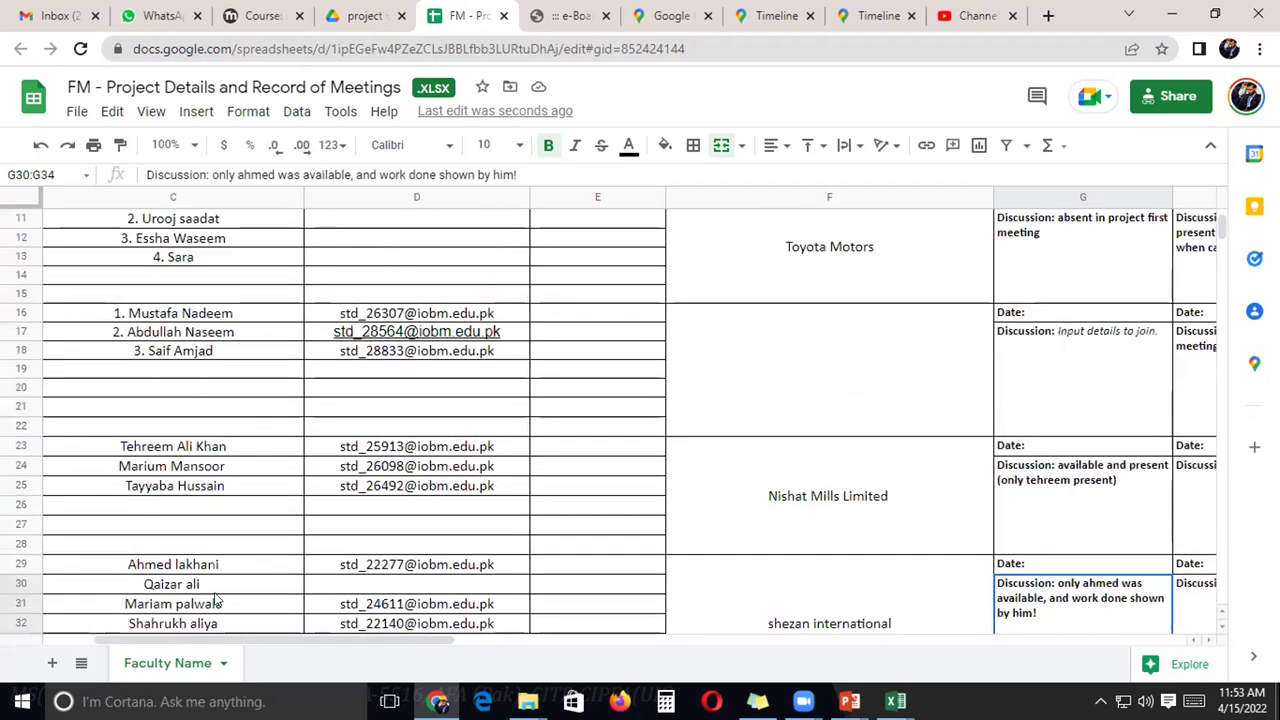
scroll(214, 587, "down", 2)
scroll(218, 590, "down", 2)
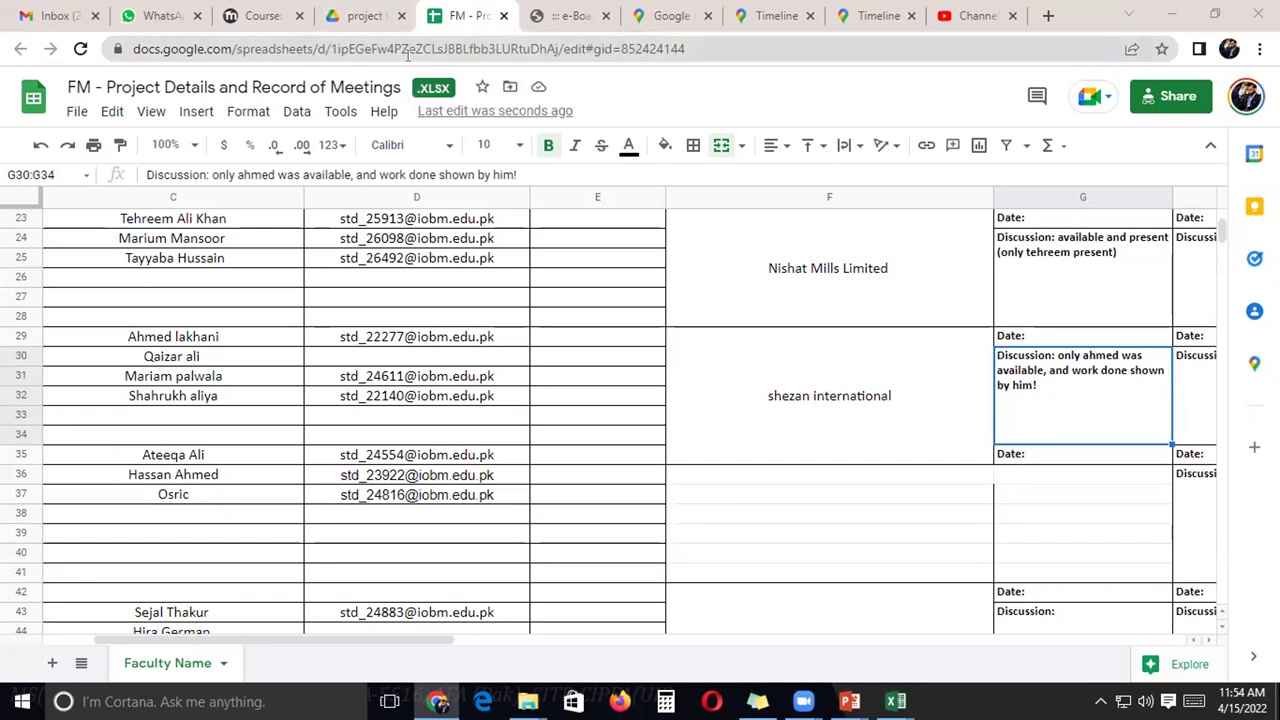
left_click(335, 12)
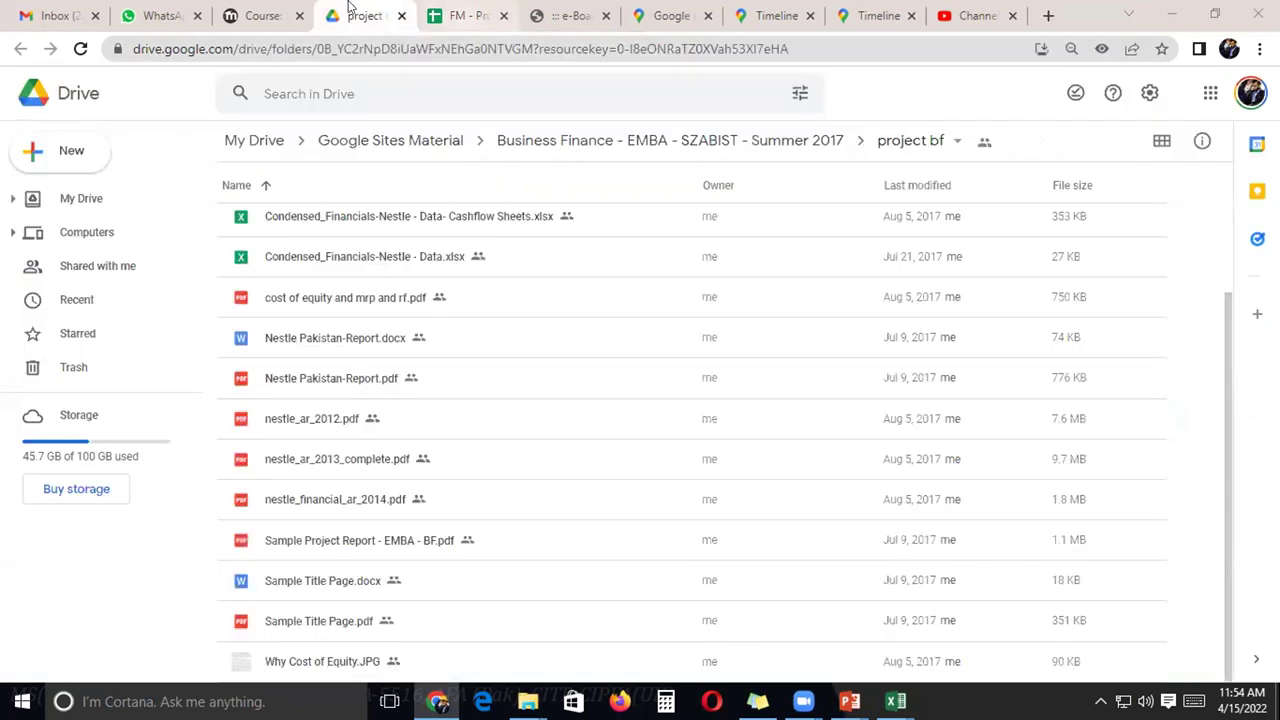
left_click(460, 16)
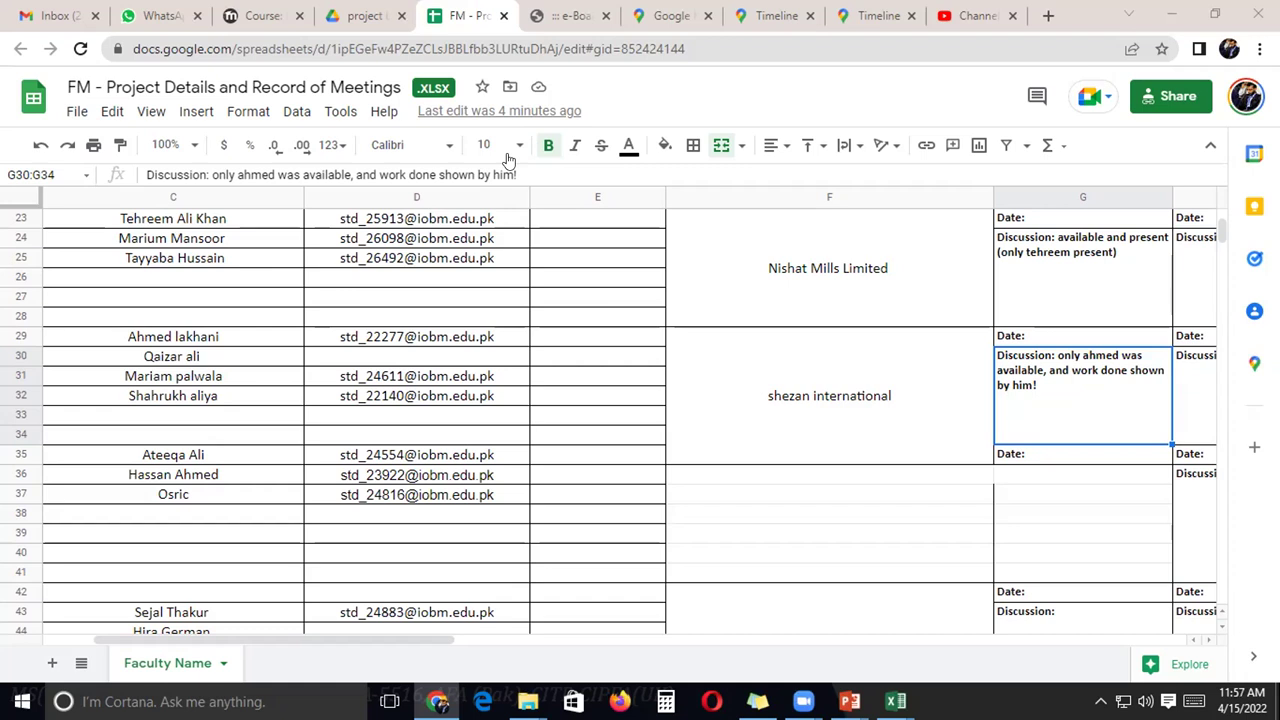
mouse_move(529, 393)
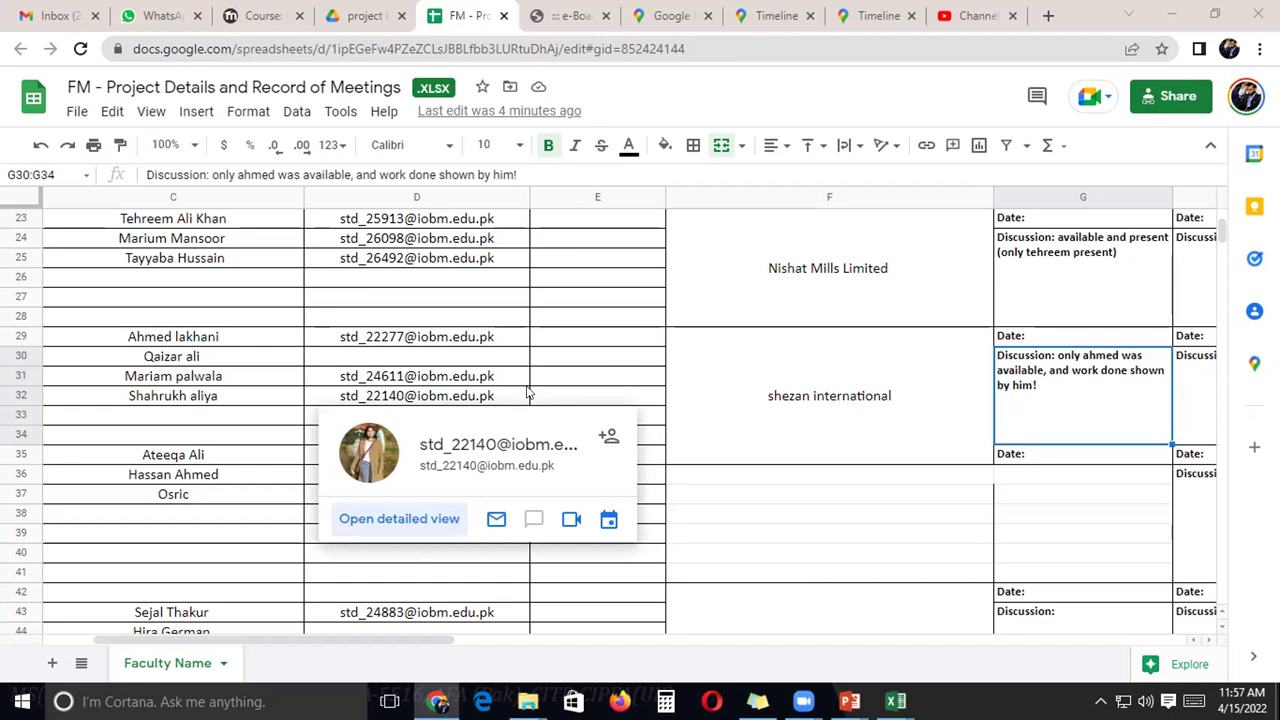
left_click(1244, 699)
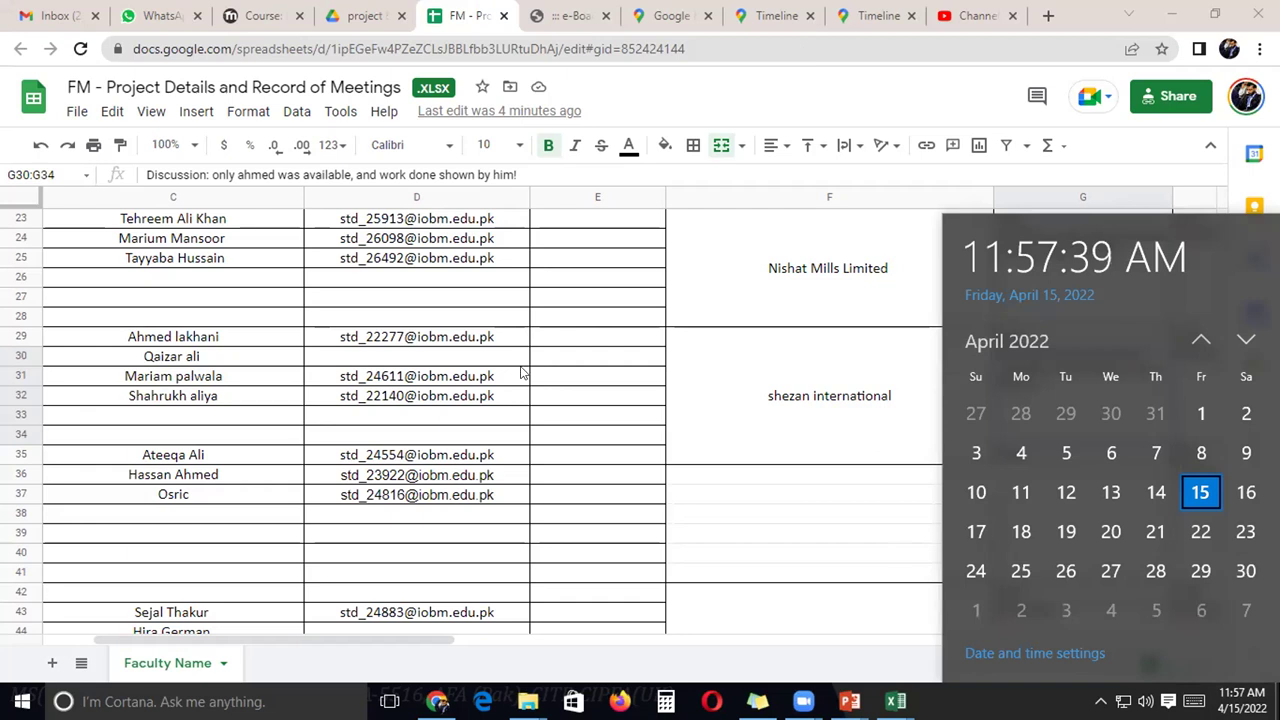
key("Escape")
Switch to the faculty portal's Student Attendance page and look over the Financial Management Week-8 attendance list up to its course settings.
key("ctrl+Tab")
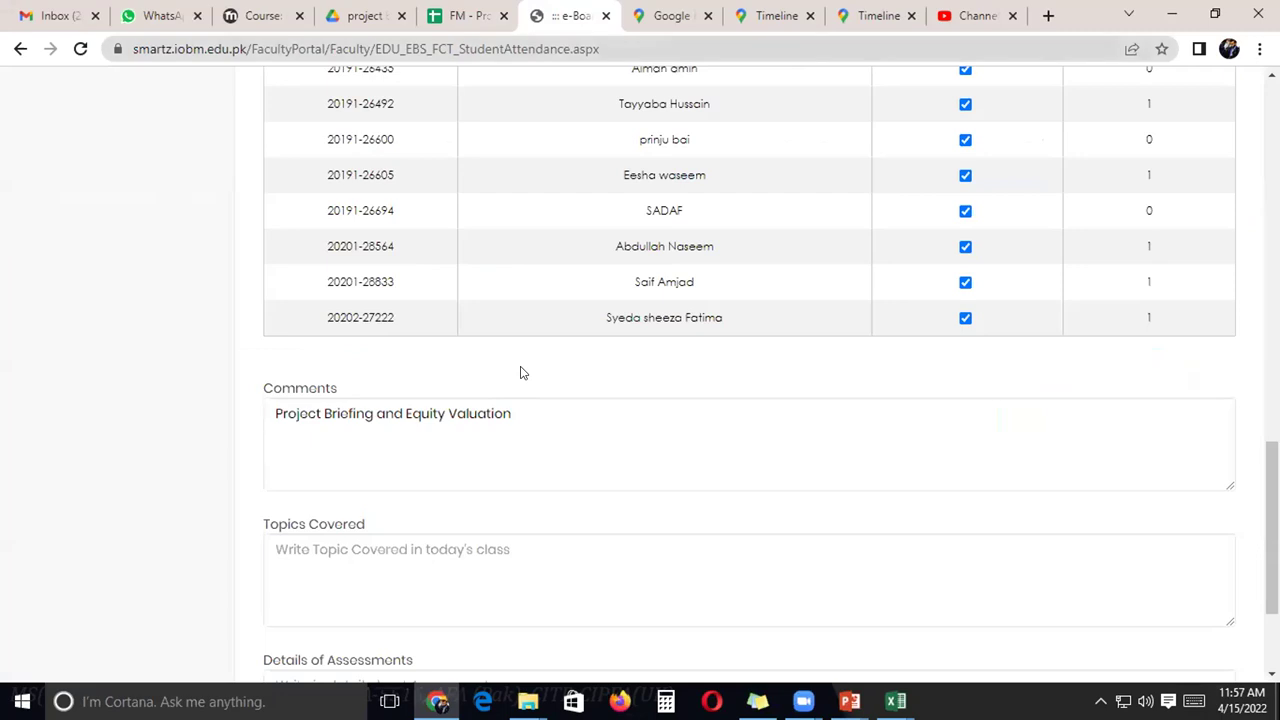
scroll(540, 245, "up", 3)
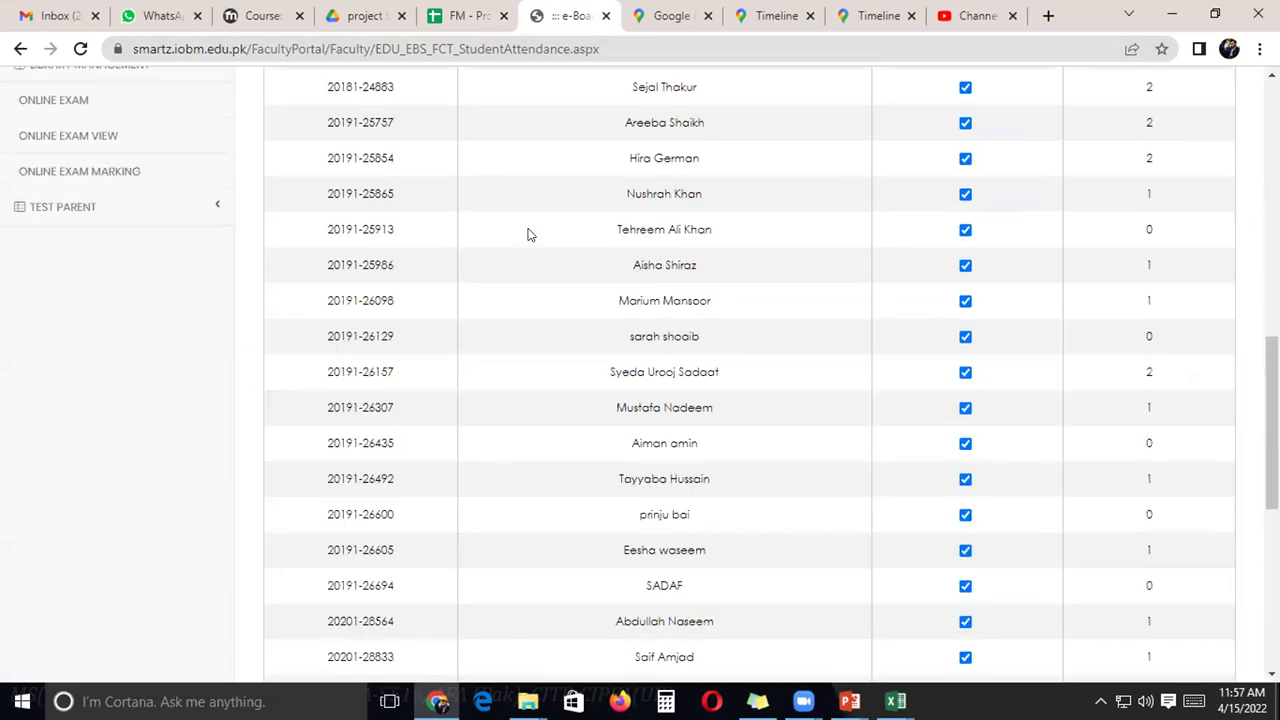
scroll(141, 355, "up", 3)
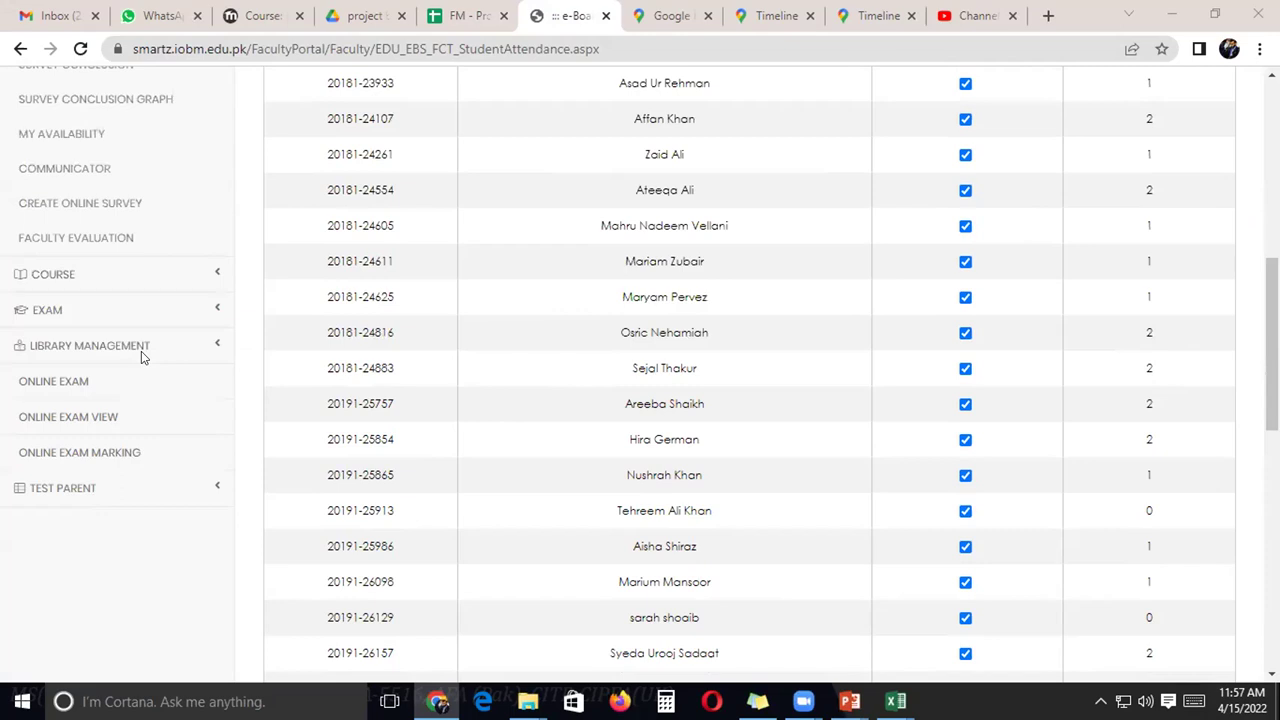
scroll(141, 351, "up", 5)
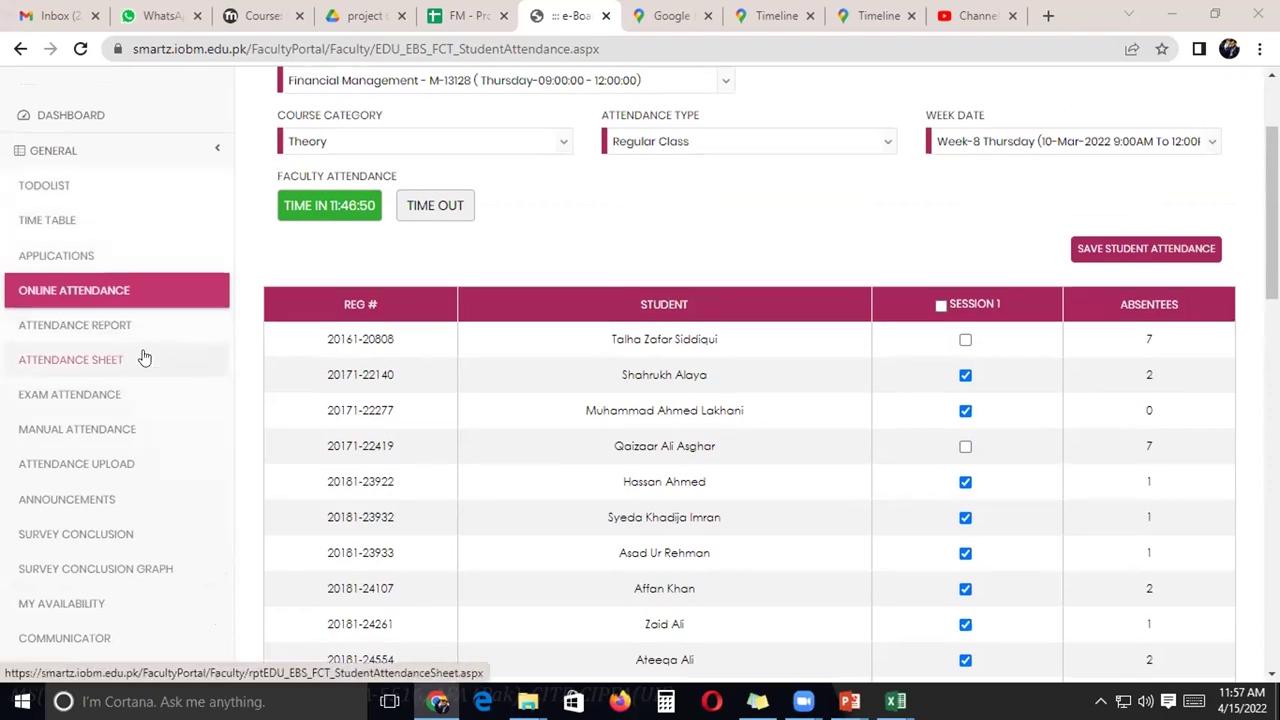
scroll(143, 357, "up", 2)
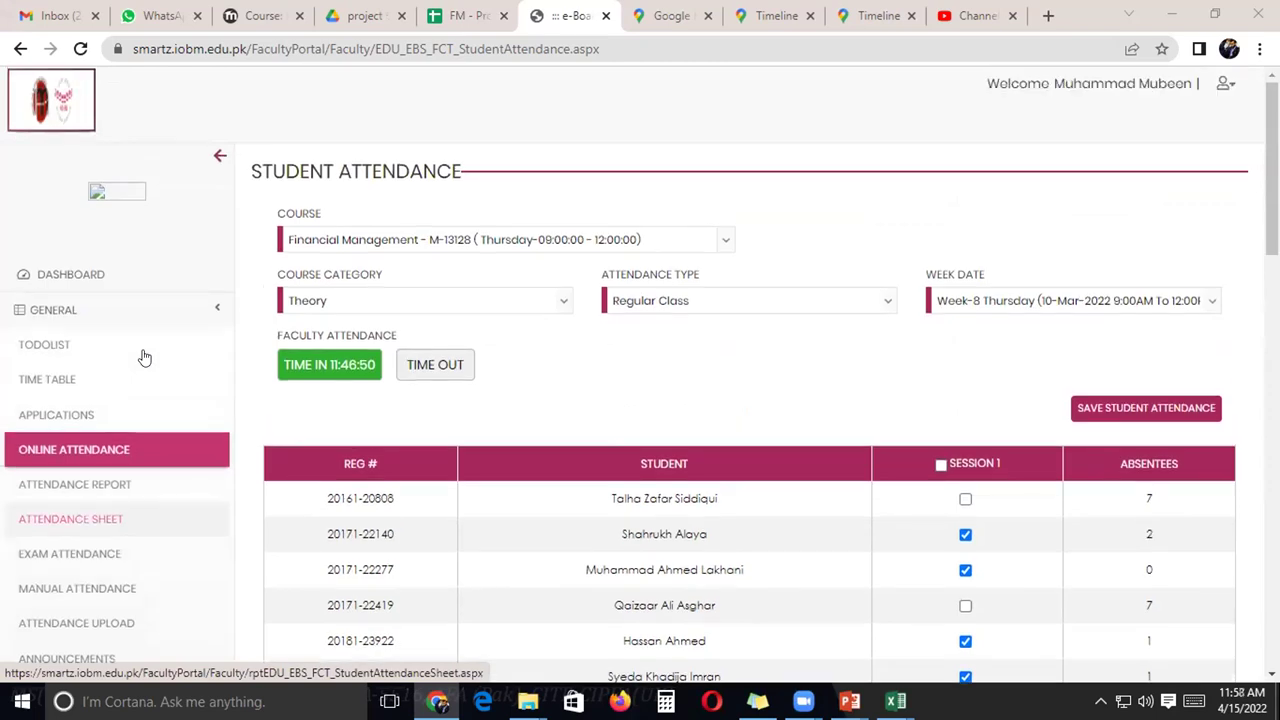